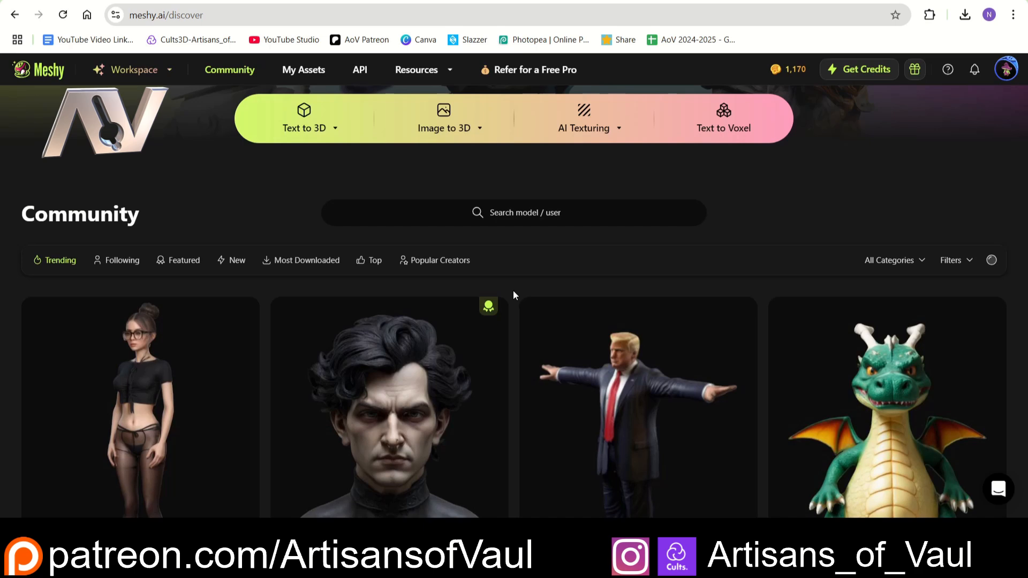
- Browse the trending community models as far as the horned demon busts
scroll(513, 291, down, 2)
scroll(512, 290, down, 1)
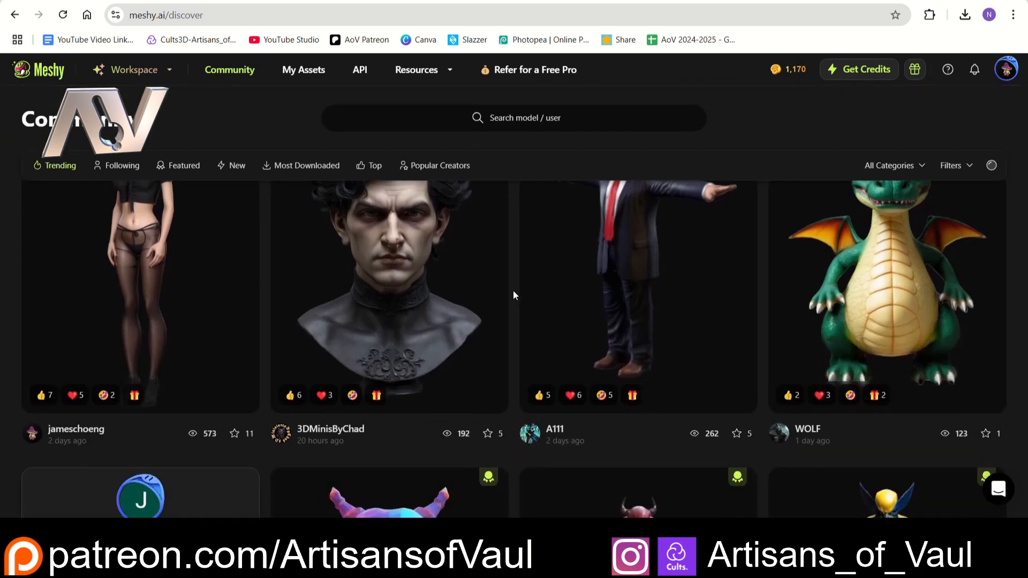
scroll(513, 290, down, 4)
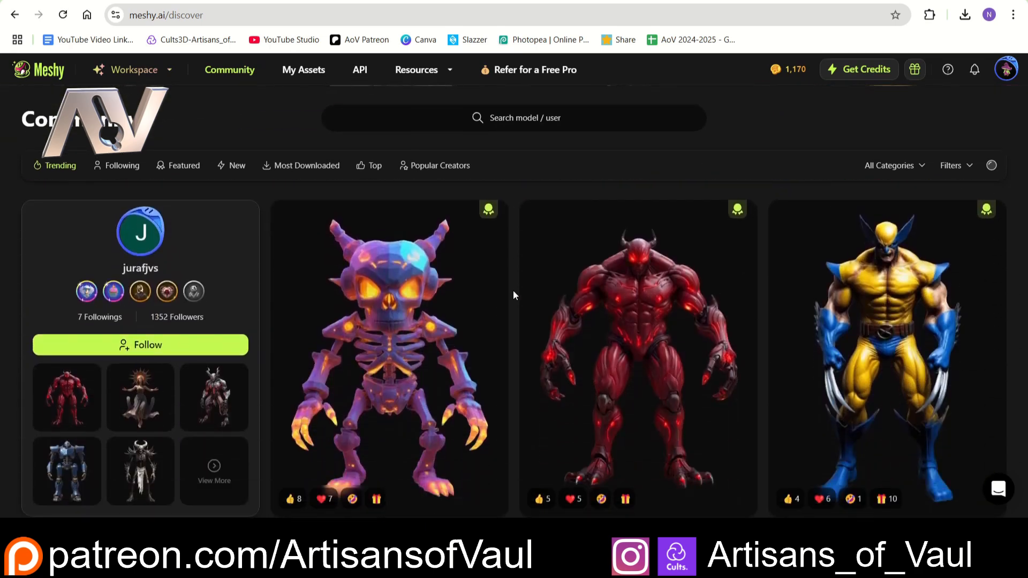
scroll(513, 290, down, 4)
scroll(512, 290, down, 3)
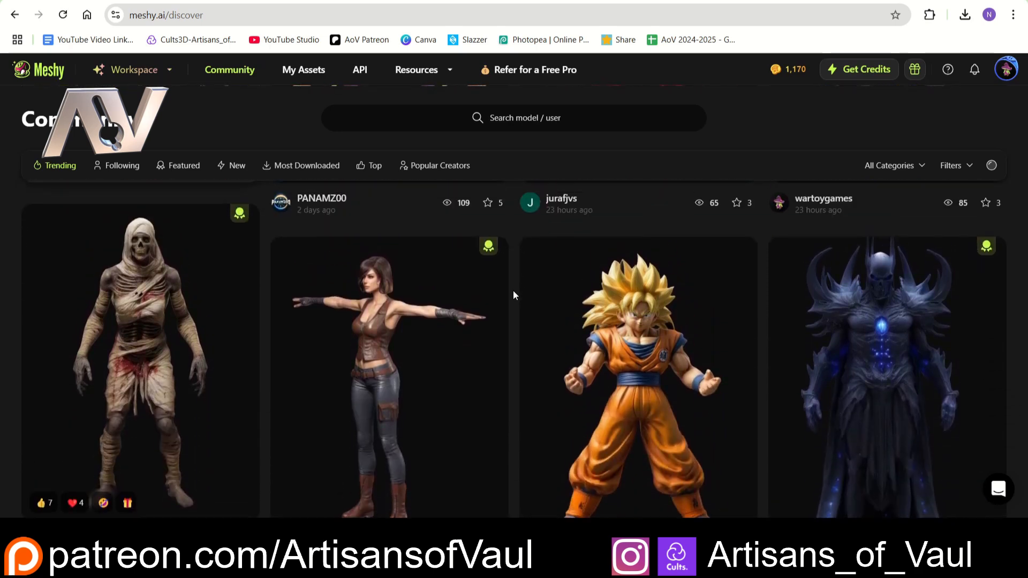
scroll(513, 290, down, 1)
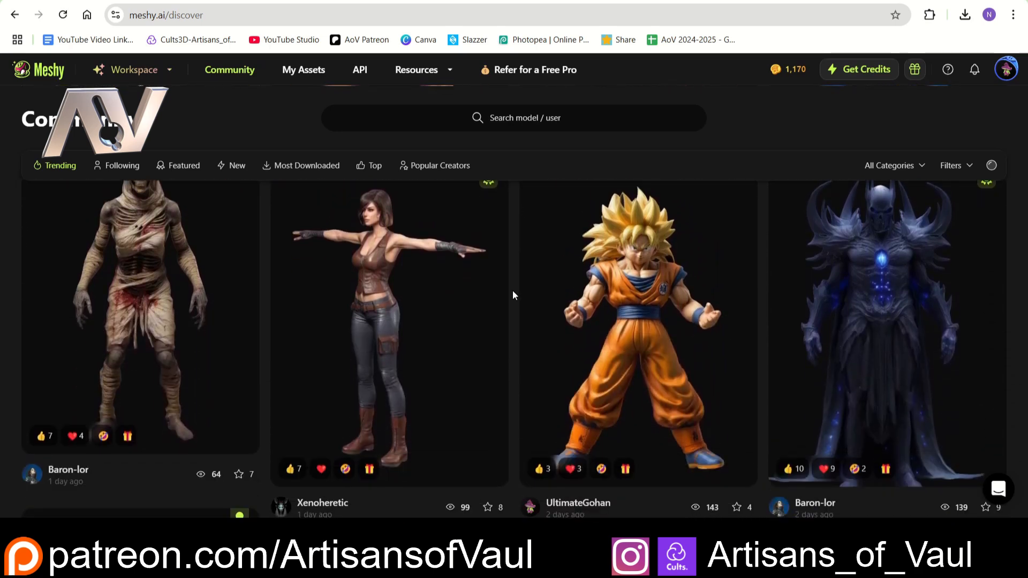
scroll(512, 291, down, 6)
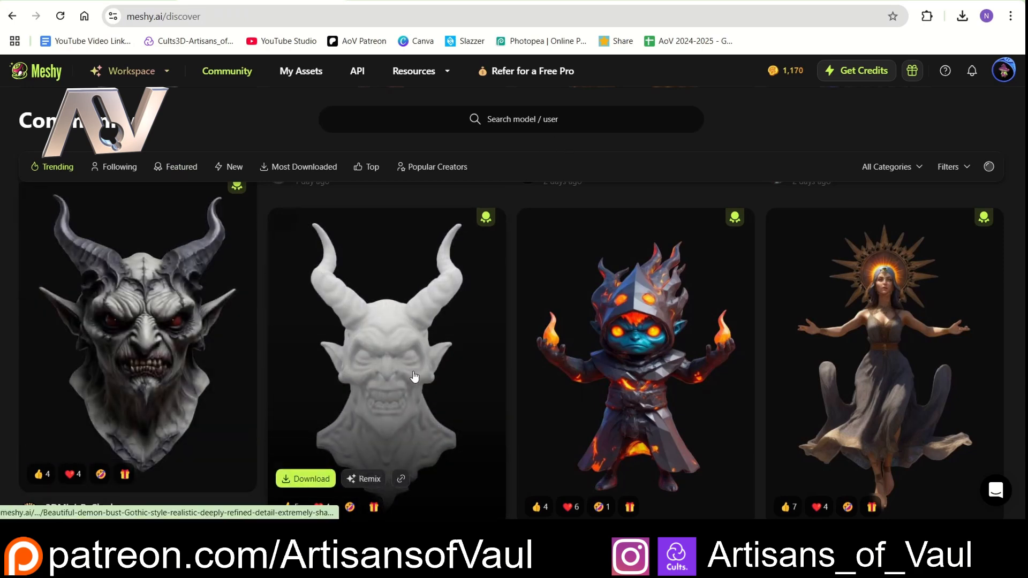
scroll(413, 342, down, 1)
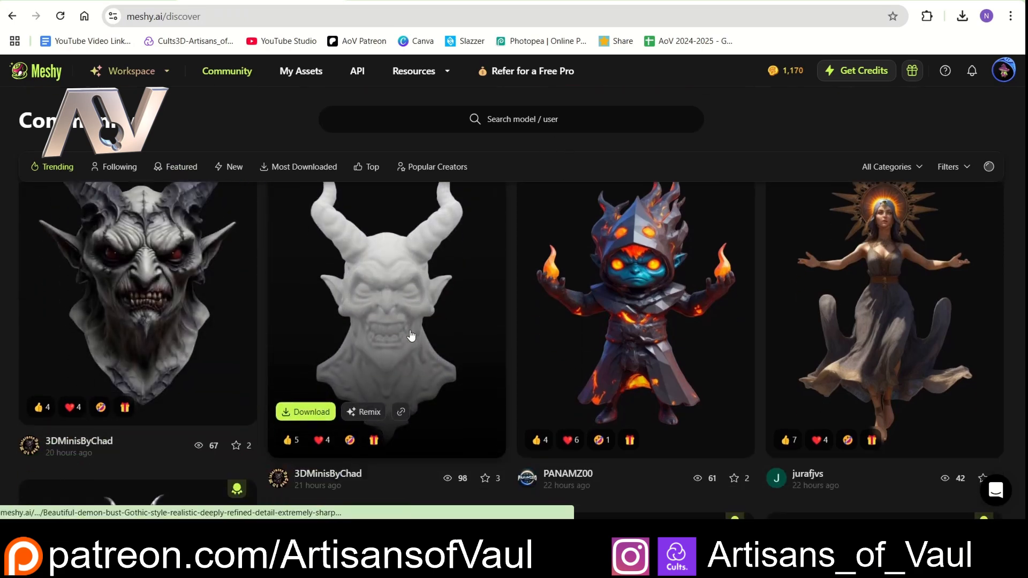
- Download the fanged horned demon bust with the pointed base in blend format
click(307, 410)
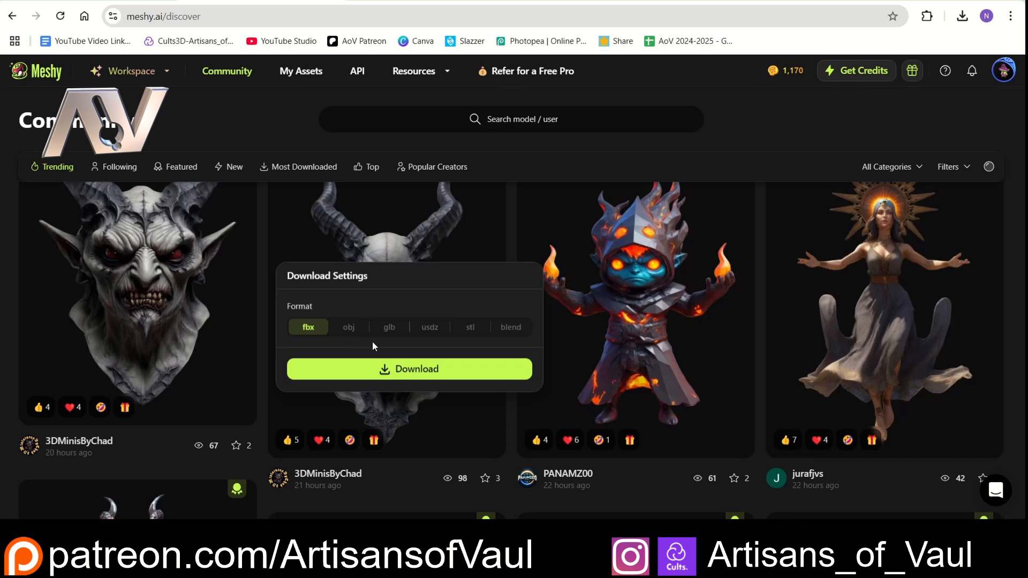
click(510, 327)
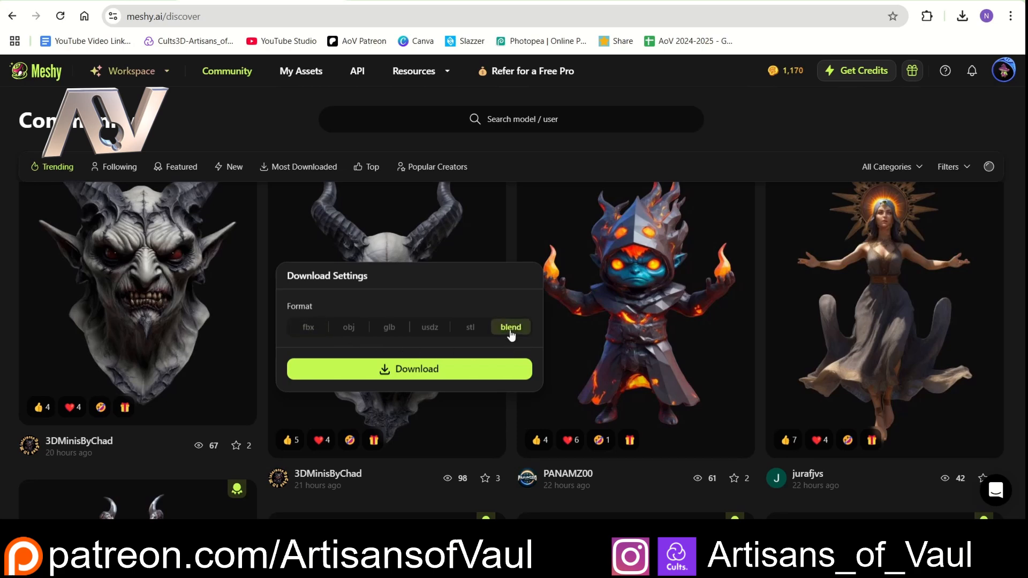
click(422, 375)
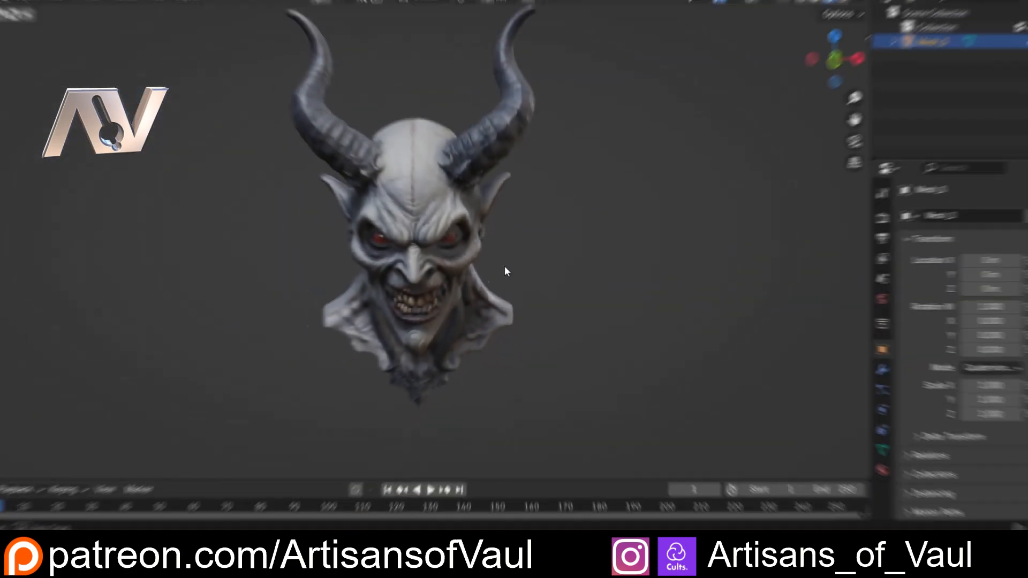
- In Blender, show the viewport overlays and examine the demon bust's mesh density around the face in vertex Edit Mode
middle_drag(504, 271, 481, 198)
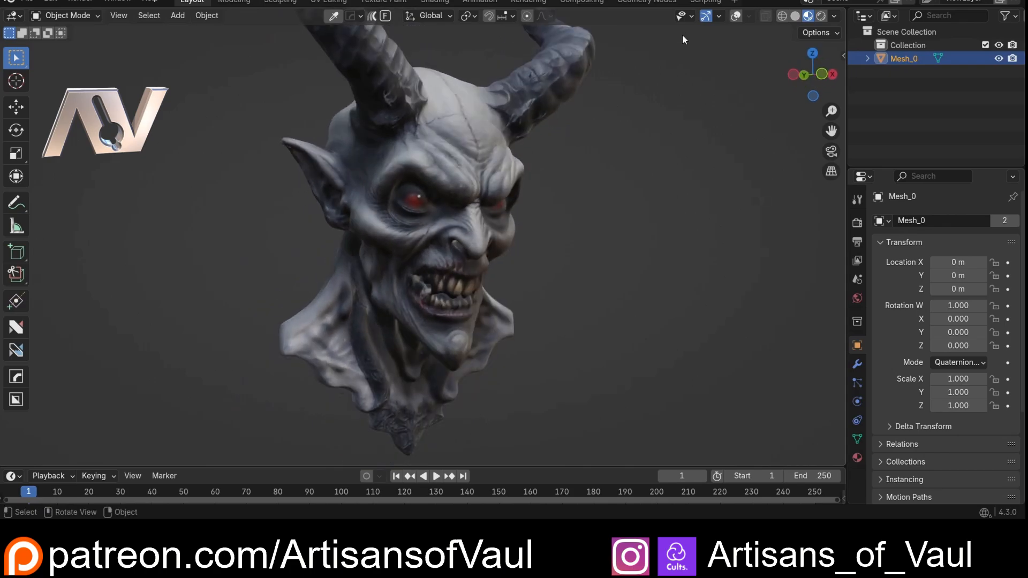
click(735, 15)
key(ctrl+Tab)
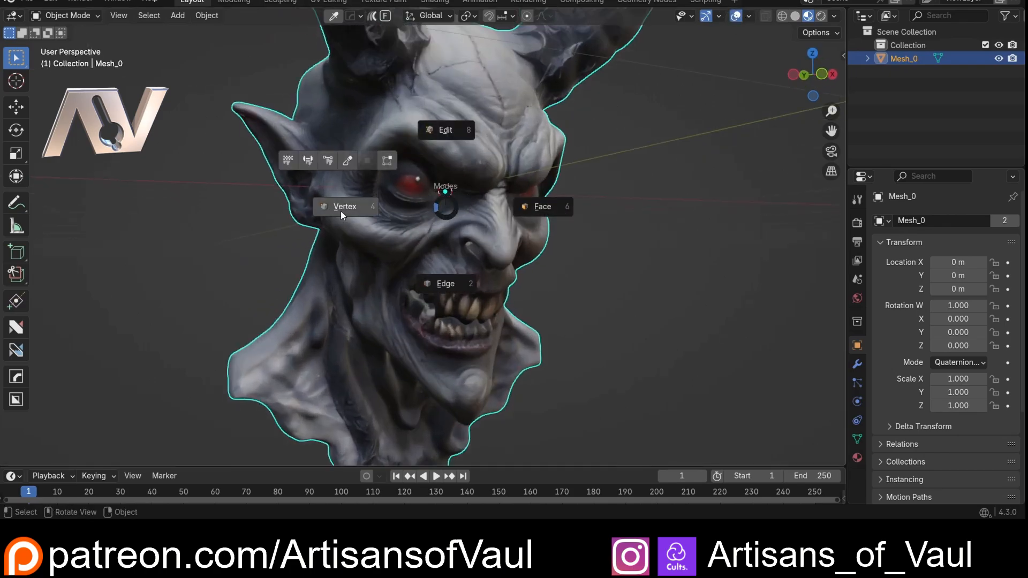
click(340, 211)
scroll(430, 212, up, 4)
scroll(429, 212, up, 4)
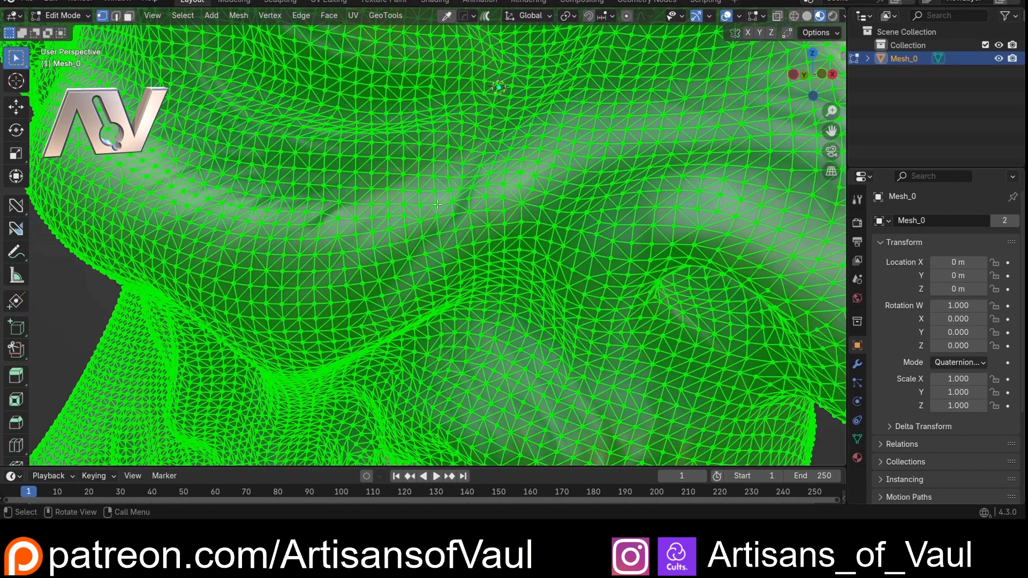
middle_drag(432, 210, 461, 159)
scroll(460, 158, down, 10)
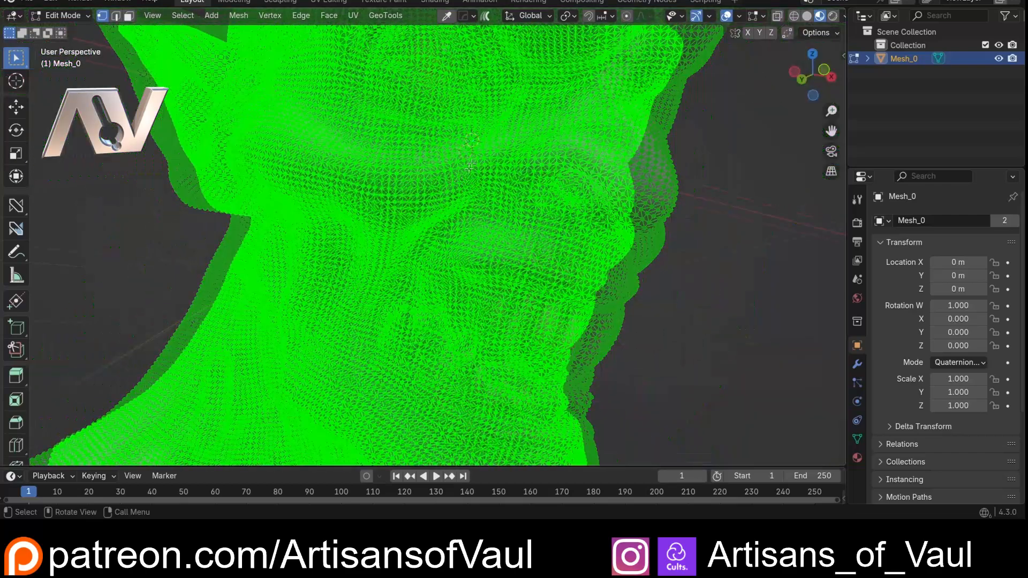
middle_drag(377, 166, 448, 171)
scroll(447, 171, down, 2)
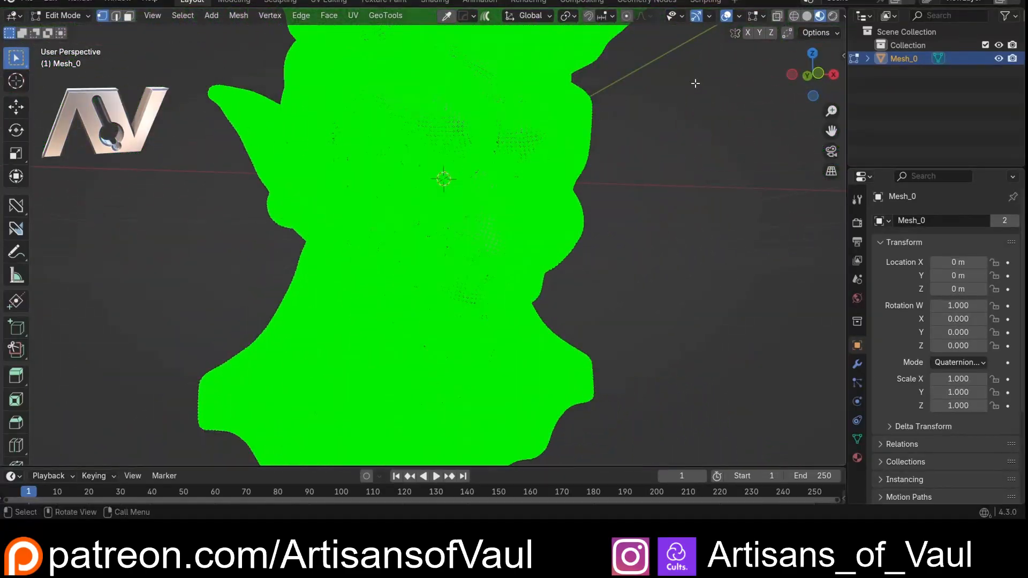
- Switch to solid viewport shading and return to Object Mode to examine the bust's untextured geometry
click(809, 18)
key(Tab)
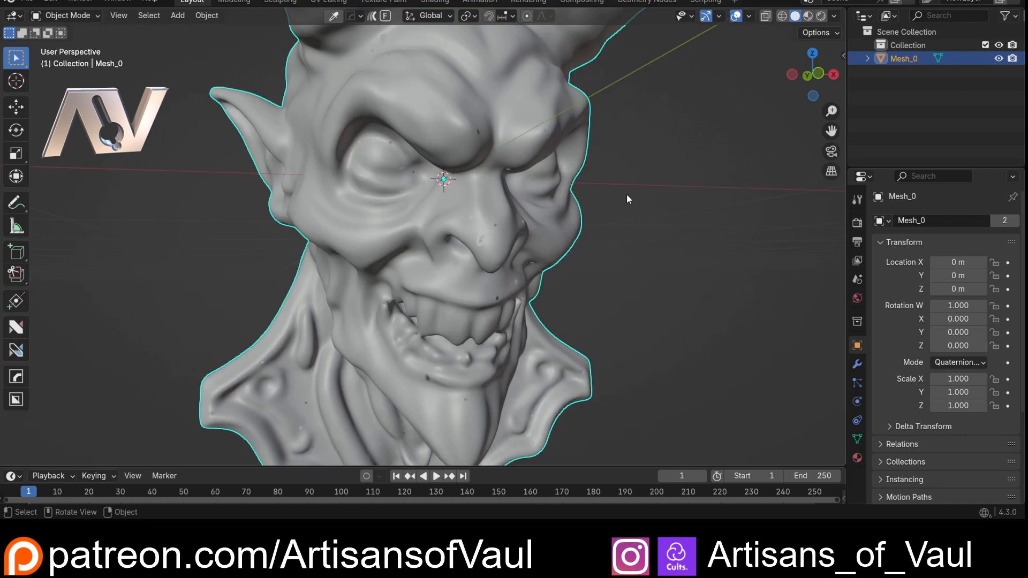
scroll(626, 199, down, 3)
click(601, 210)
middle_drag(600, 210, 417, 179)
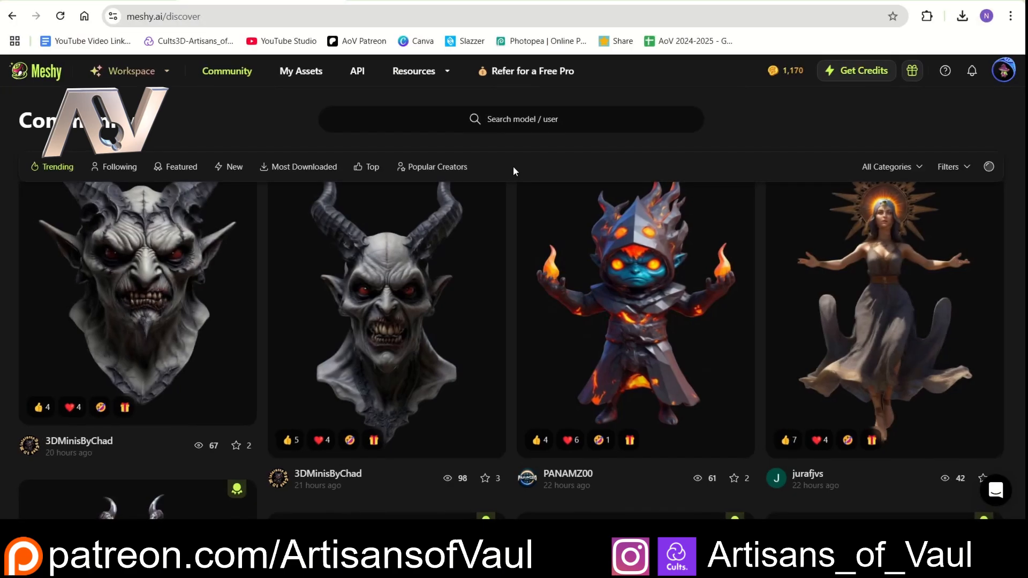
- Switch back to the Meshy community page in the browser and open the Text to 3D workspace
scroll(509, 236, down, 5)
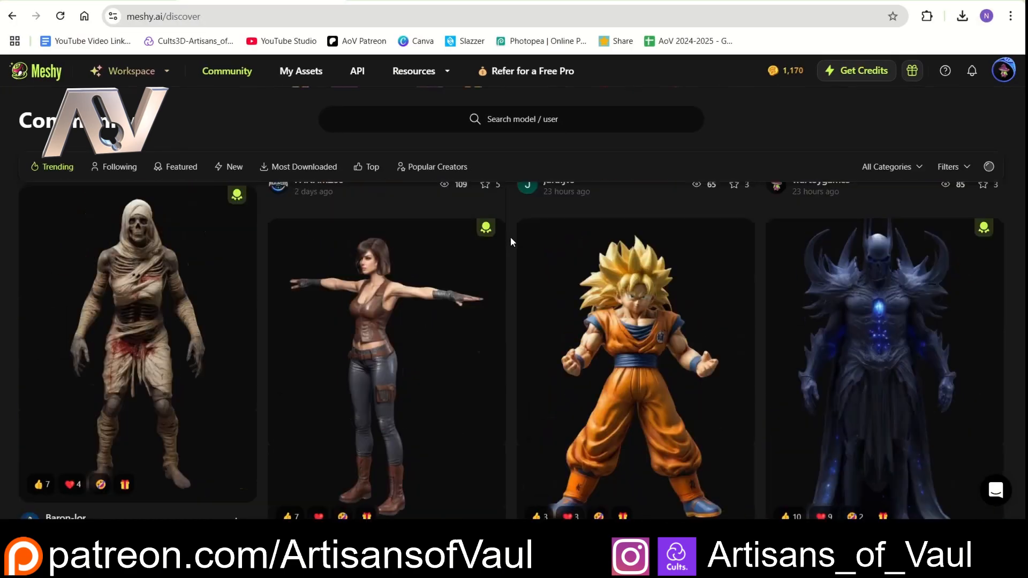
scroll(510, 237, up, 10)
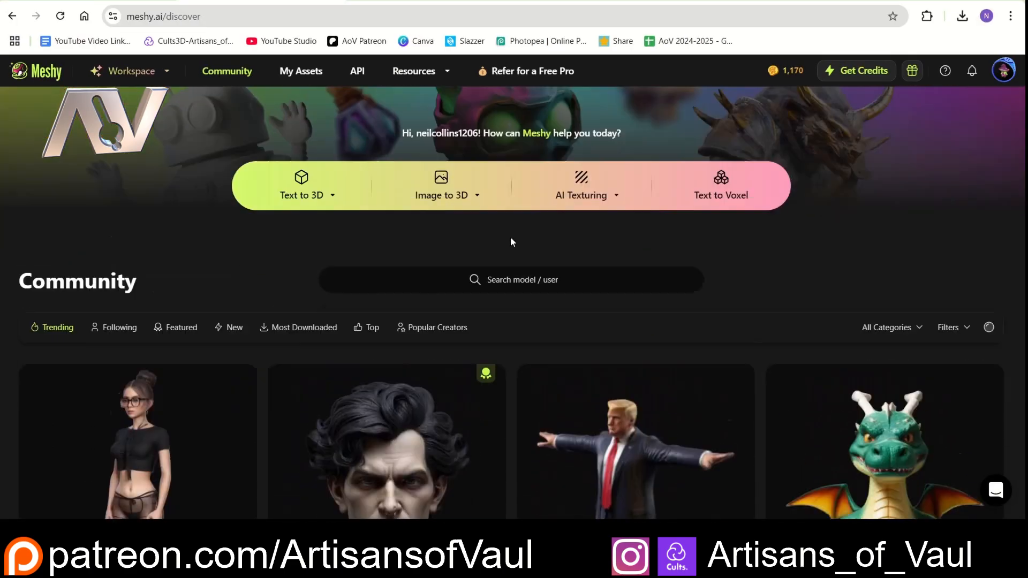
scroll(509, 241, down, 1)
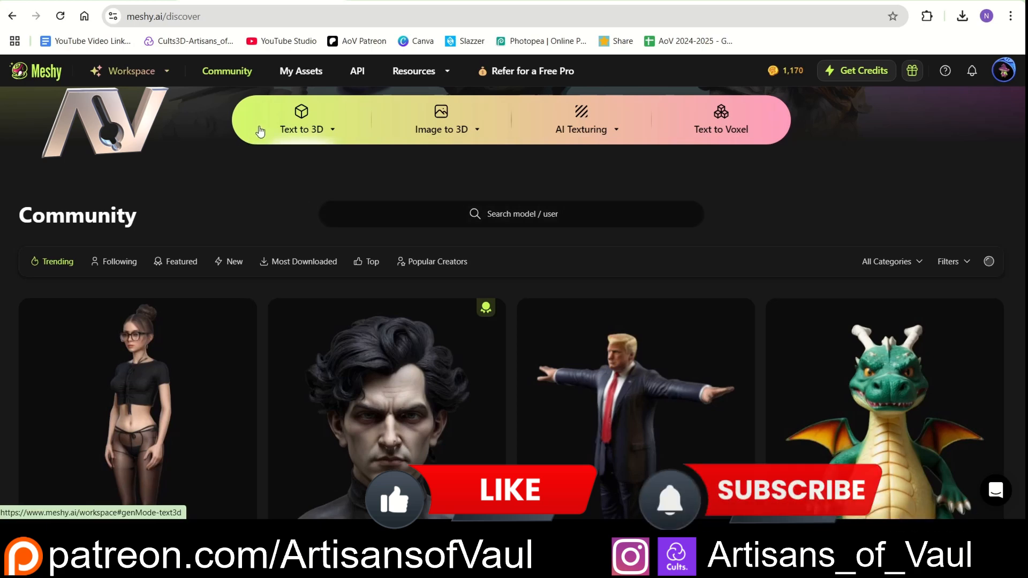
click(300, 130)
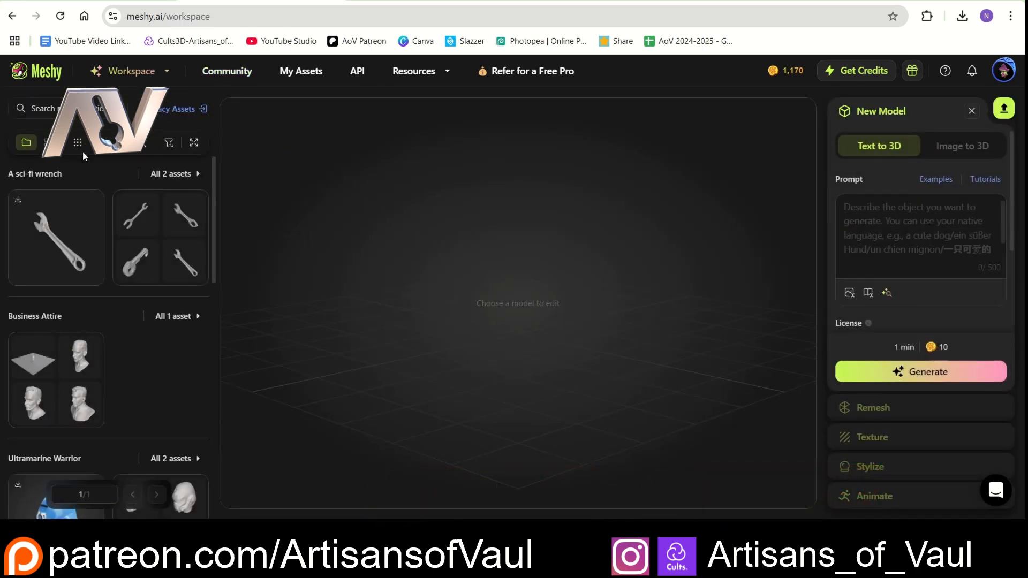
- Review the existing workspace assets and generate new model drafts from the text prompt "Stone staircase"
scroll(150, 351, down, 5)
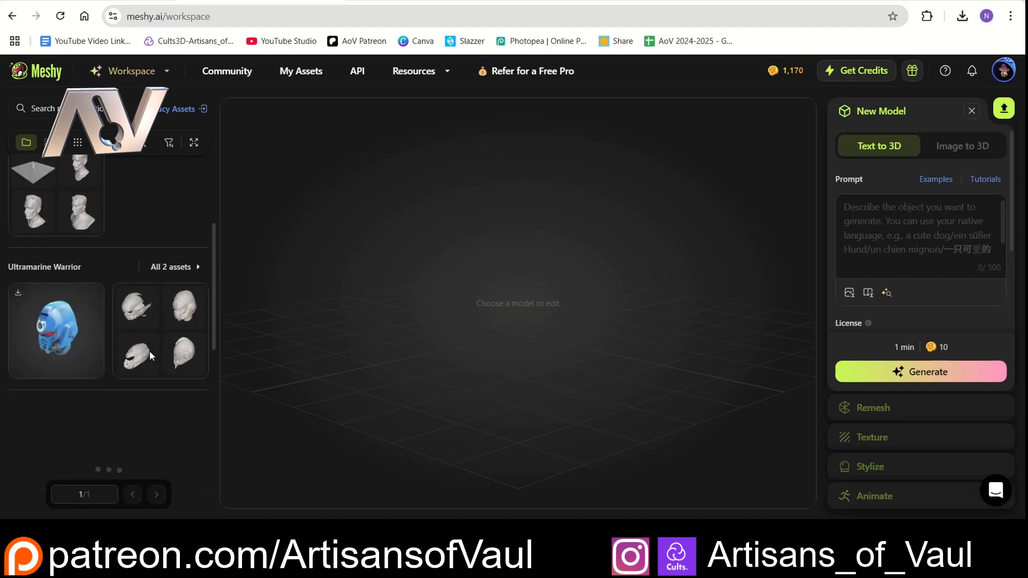
scroll(160, 349, up, 5)
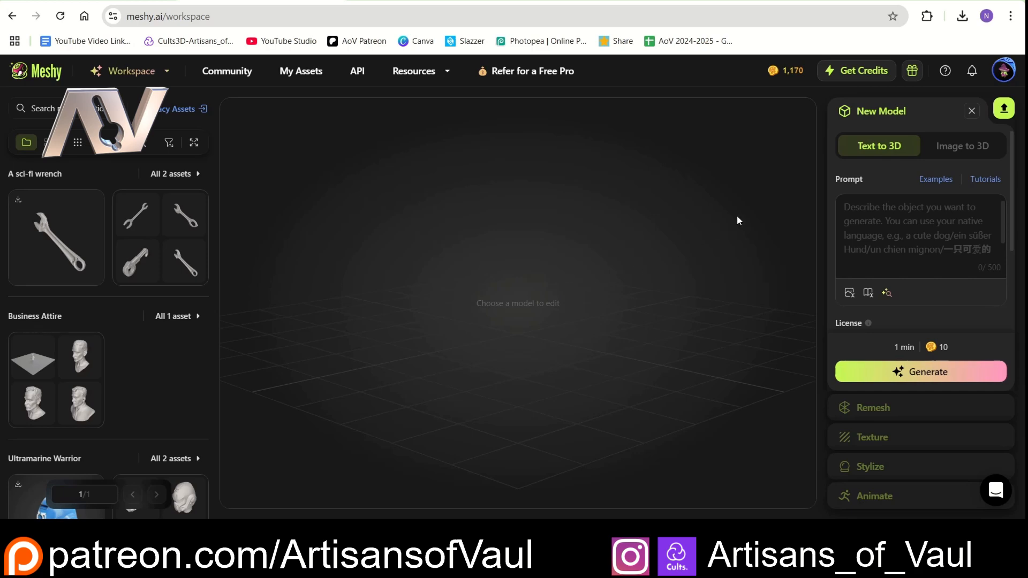
click(909, 214)
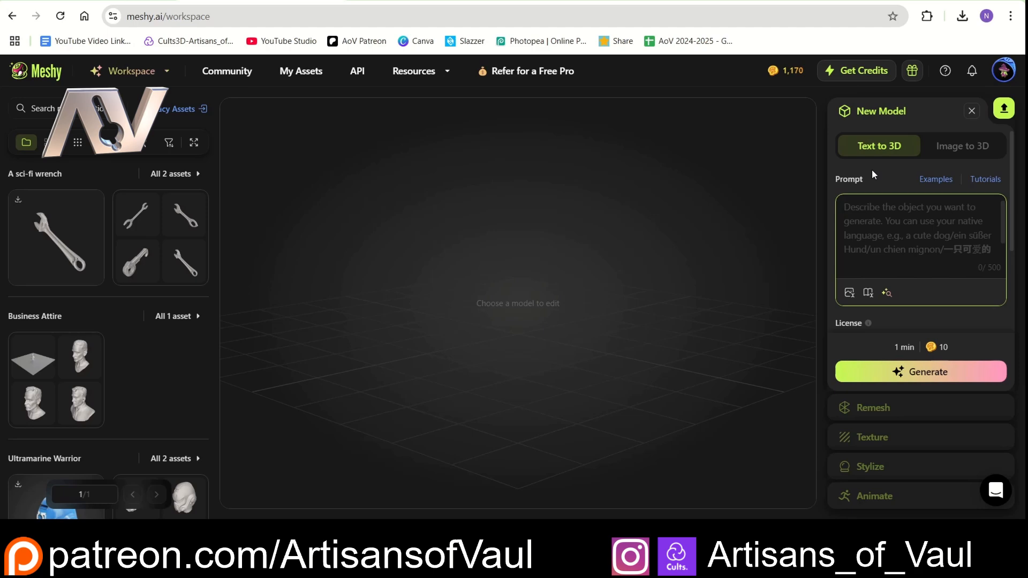
text(S)
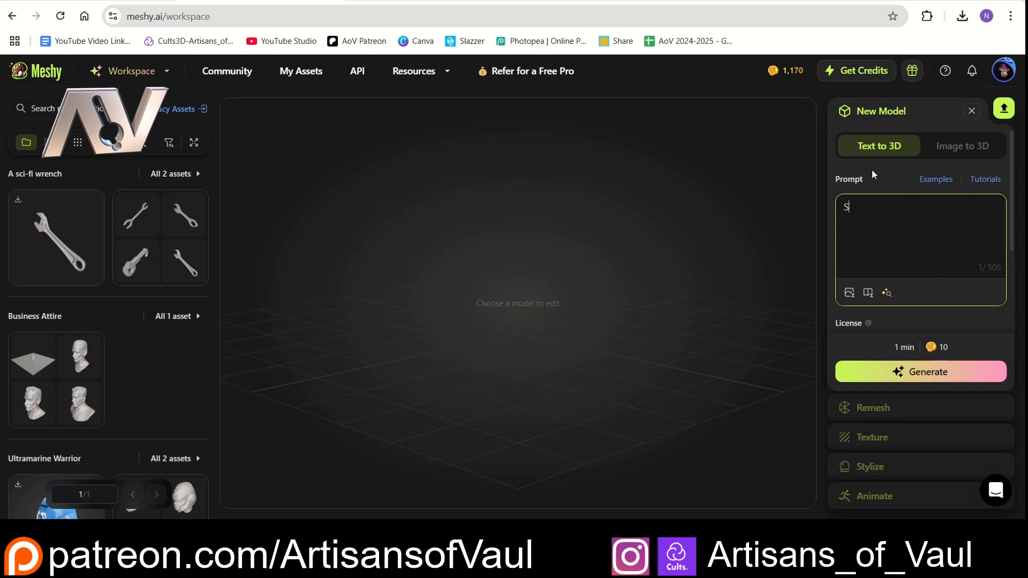
text(tone staircase)
click(898, 373)
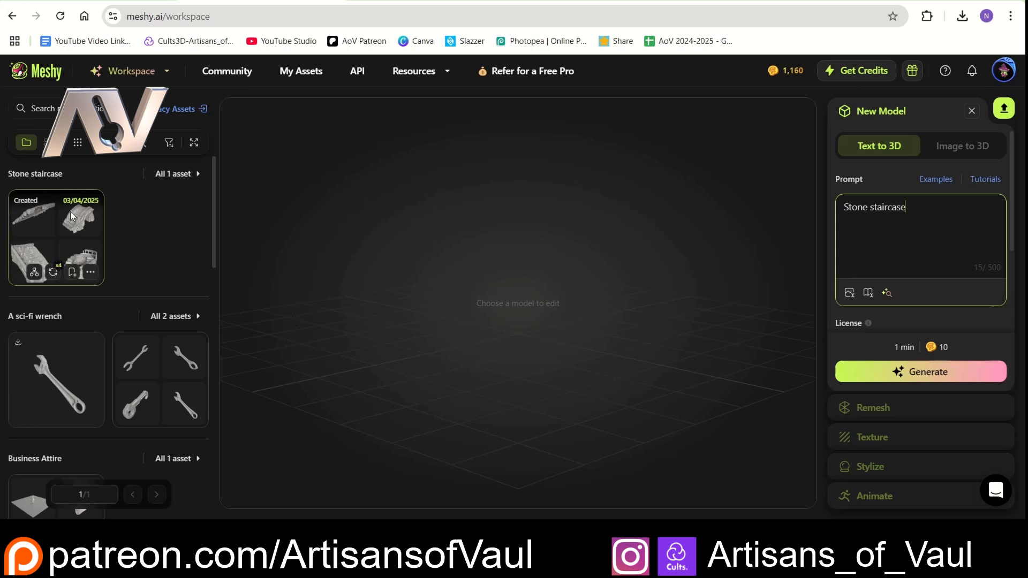
- Generate the arched bridge-like draft of the stone staircase with a fixed 30K polycount and texture generation enabled
click(75, 222)
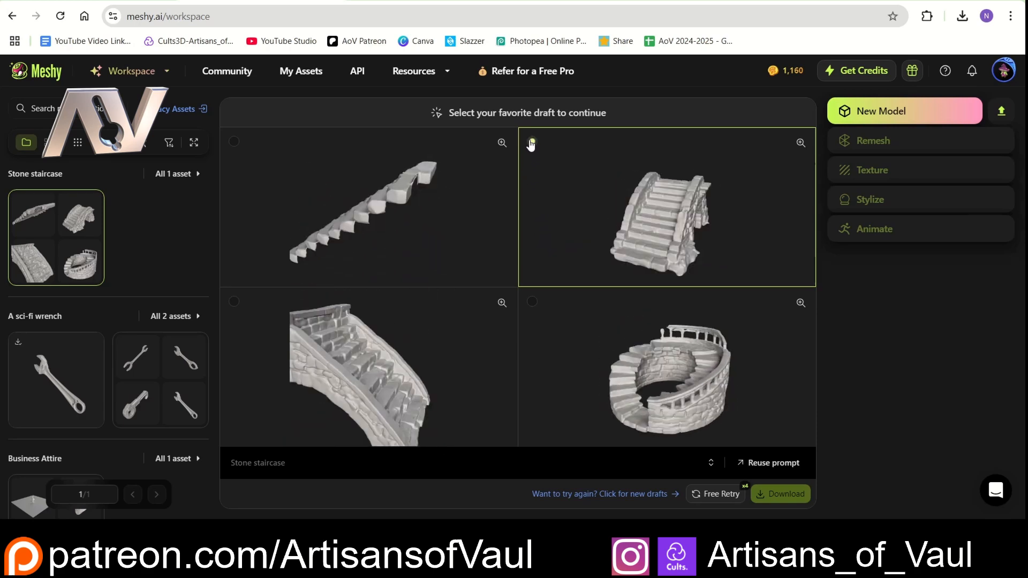
click(531, 143)
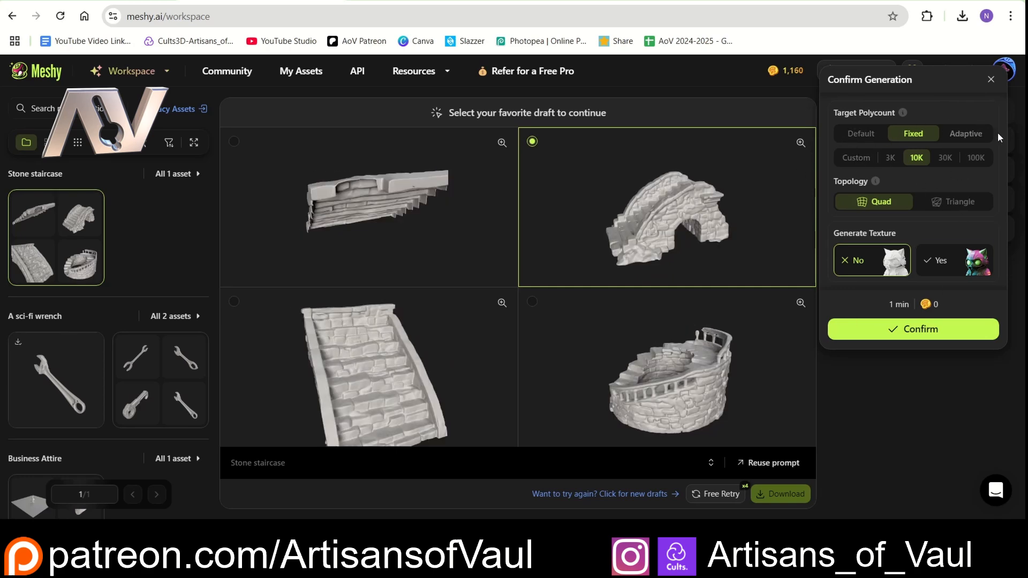
click(946, 159)
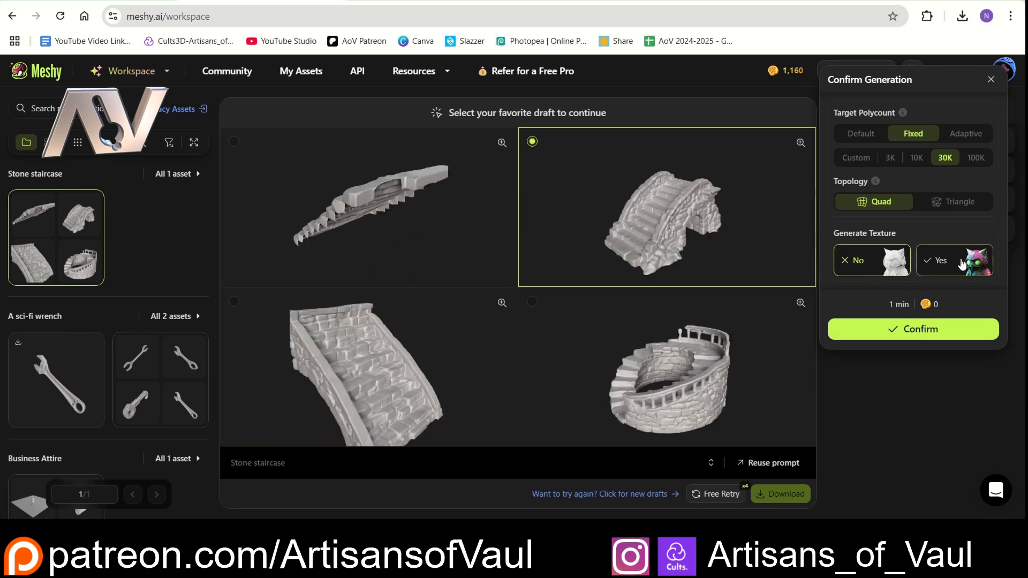
click(961, 263)
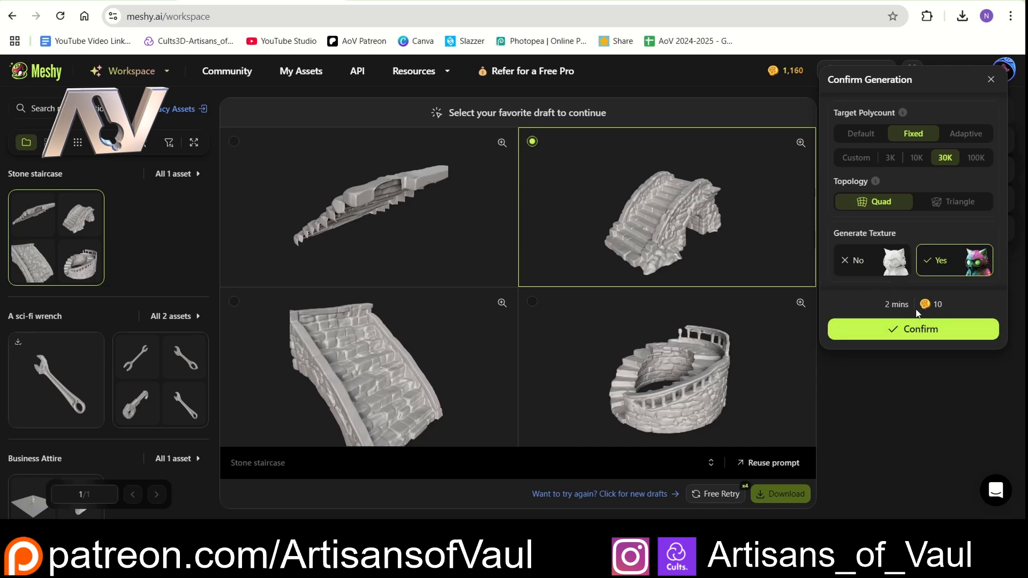
click(909, 331)
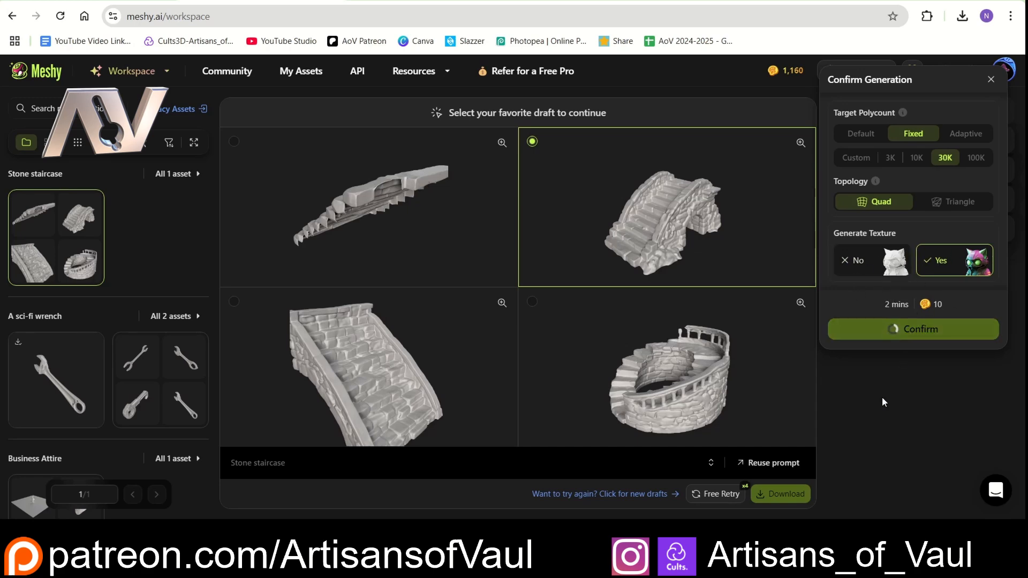
- Reopen the stone staircase drafts and request a free retry for a new set
click(149, 202)
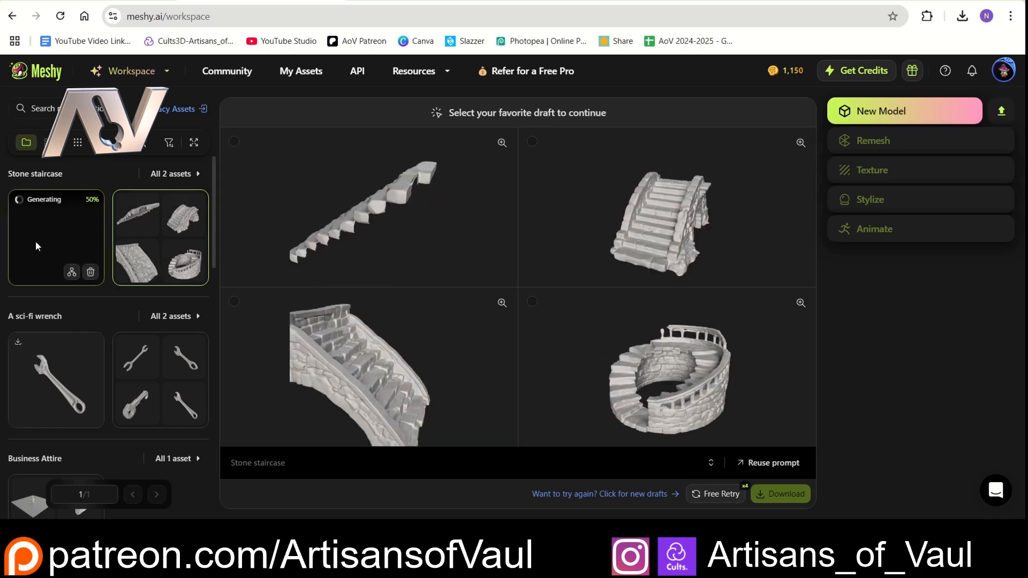
click(715, 493)
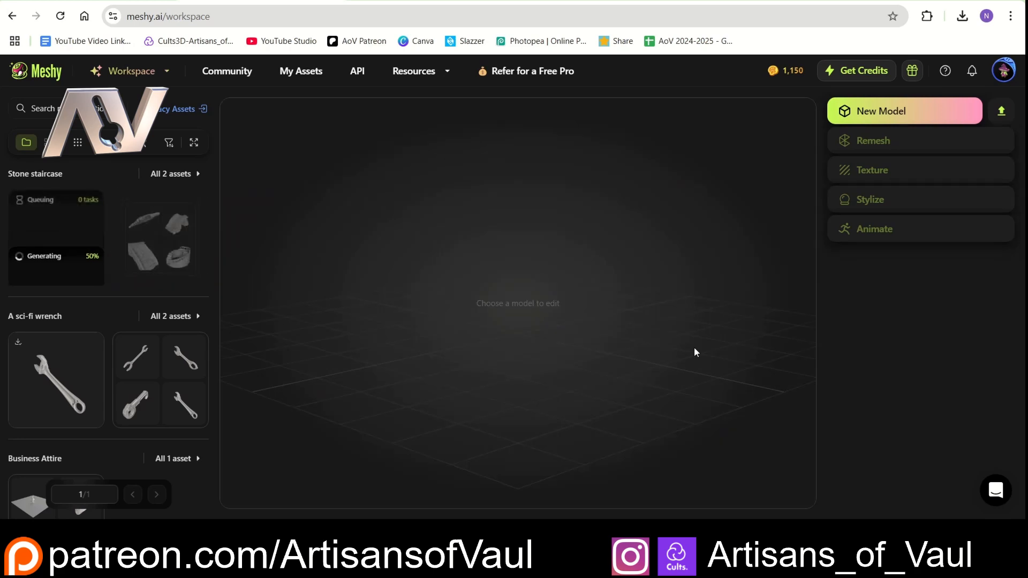
- Inspect the textured arched staircase model up close and download it in blend format
mouse_move(118, 211)
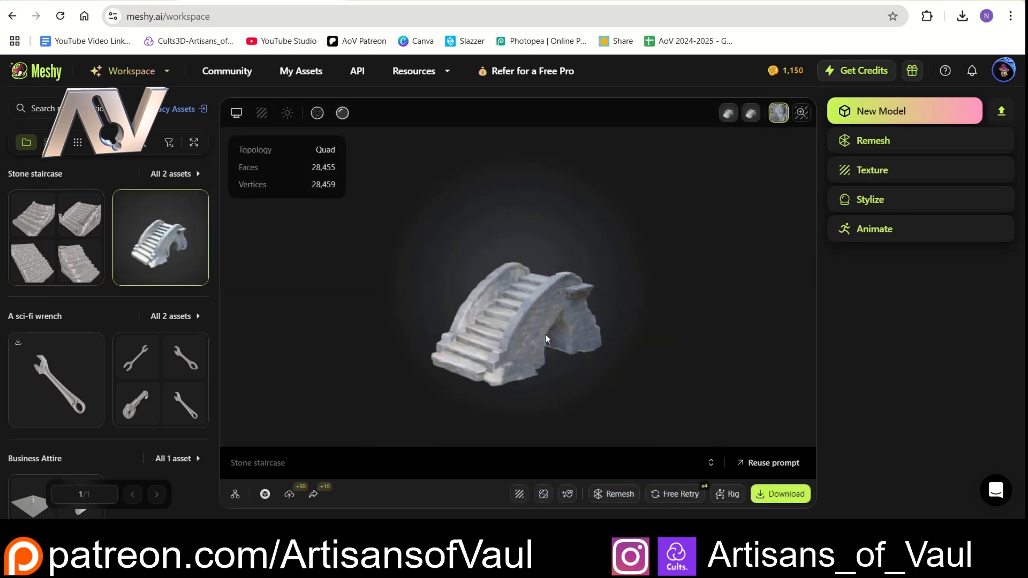
drag(484, 325, 510, 306)
click(804, 497)
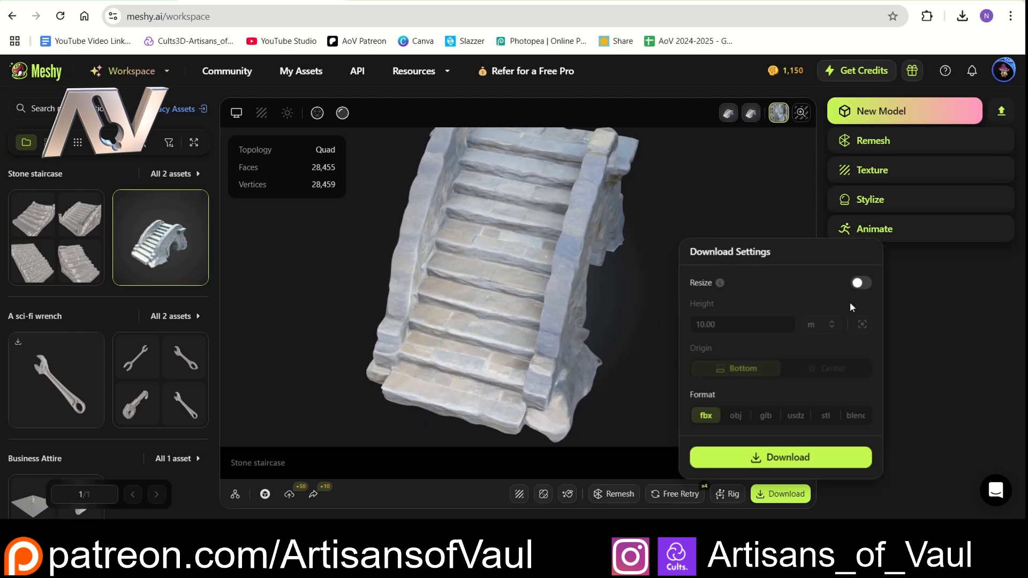
click(856, 416)
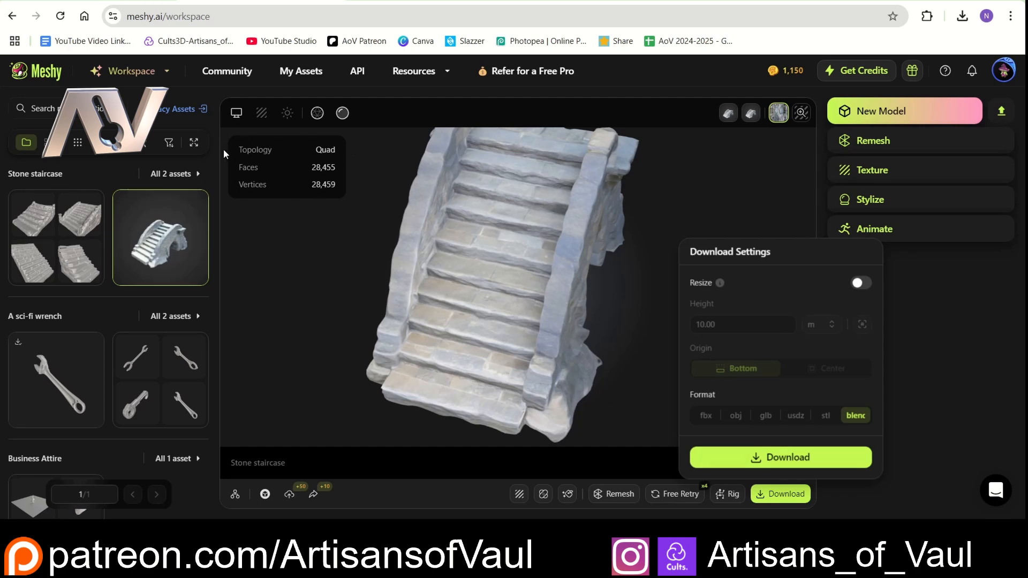
click(796, 460)
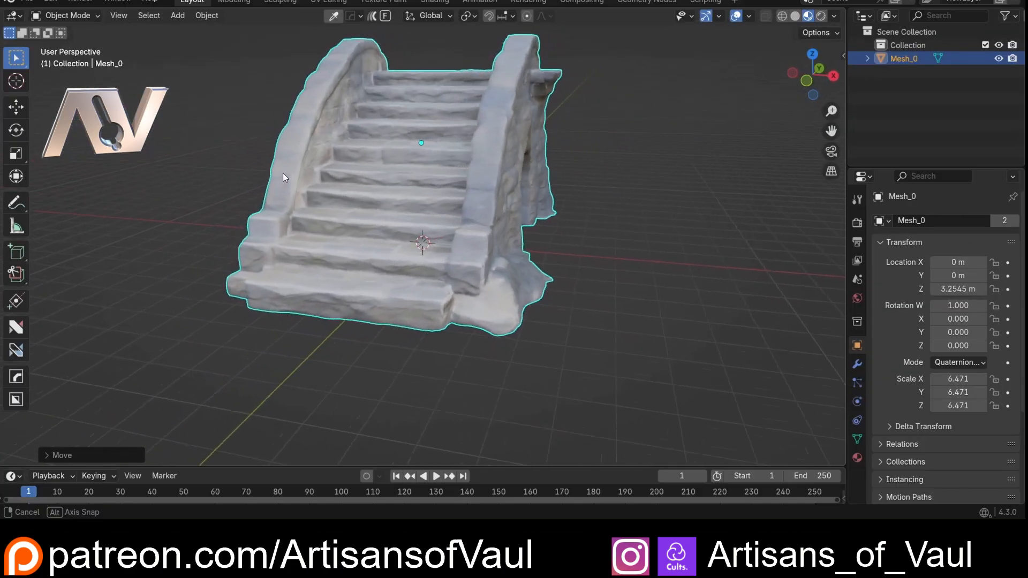
- Show the stone staircase mesh in Edit Mode with edge selection
middle_drag(283, 175, 367, 276)
scroll(370, 270, up, 3)
key(ctrl+Tab)
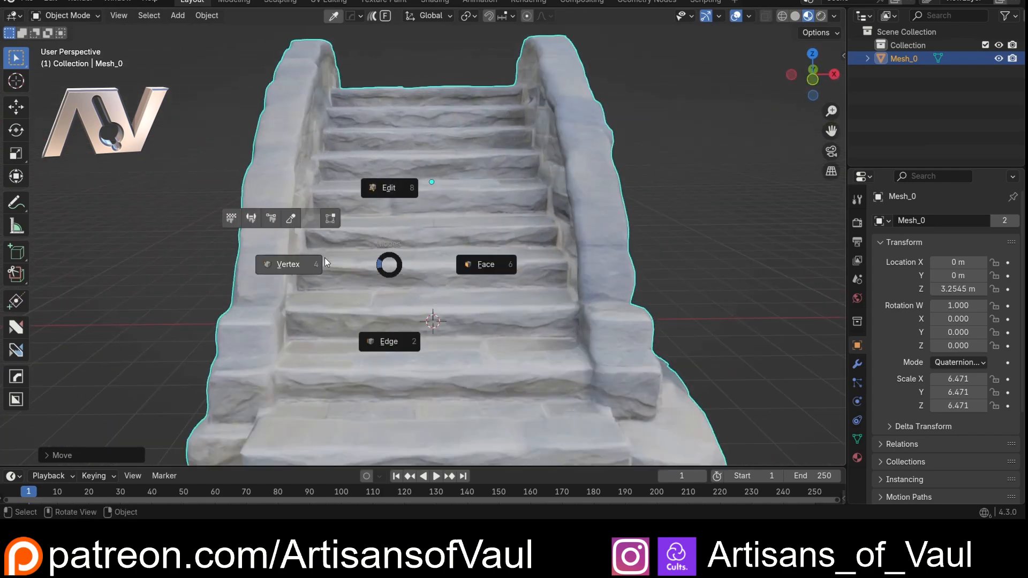
click(377, 338)
scroll(391, 313, up, 4)
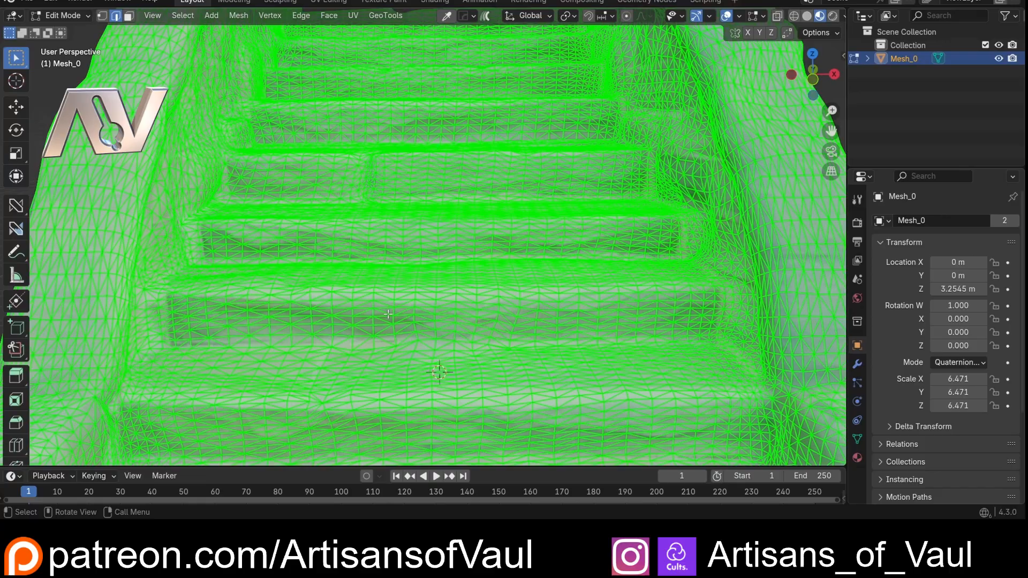
- Examine the mesh density and triangle layout on the staircase's steps, side walls and upper landing
scroll(415, 206, down, 3)
middle_drag(415, 205, 448, 234)
scroll(349, 199, up, 2)
scroll(443, 257, up, 4)
scroll(583, 231, up, 1)
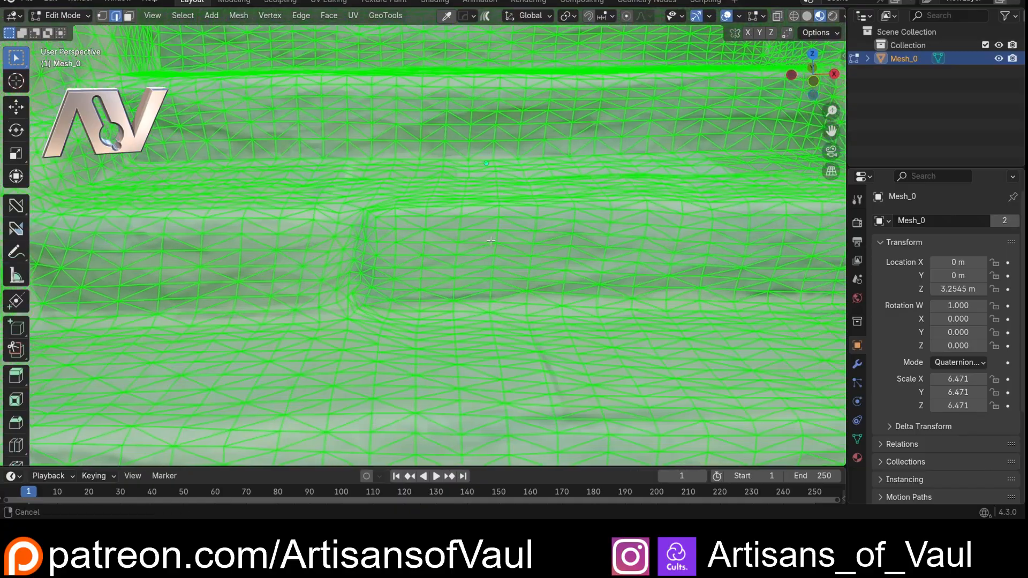
shift+middle_drag(586, 229, 516, 236)
scroll(513, 248, down, 5)
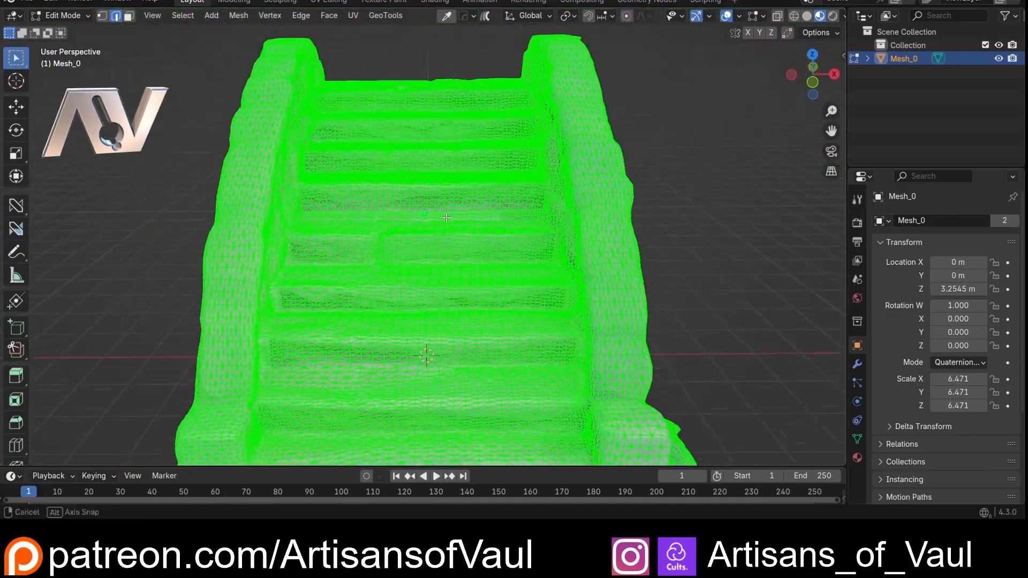
middle_drag(454, 278, 437, 328)
scroll(432, 273, up, 4)
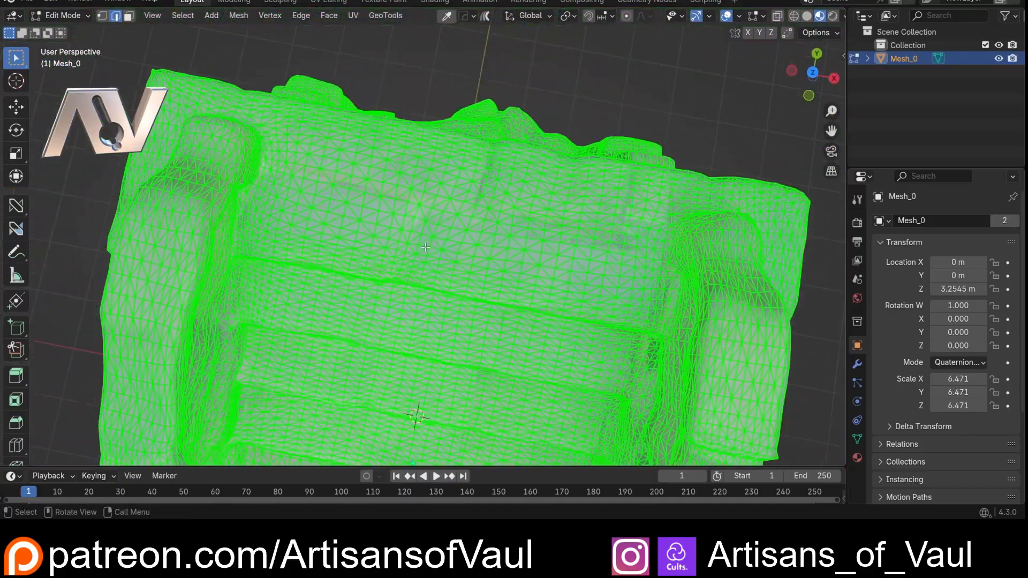
middle_drag(430, 265, 430, 214)
scroll(430, 225, down, 6)
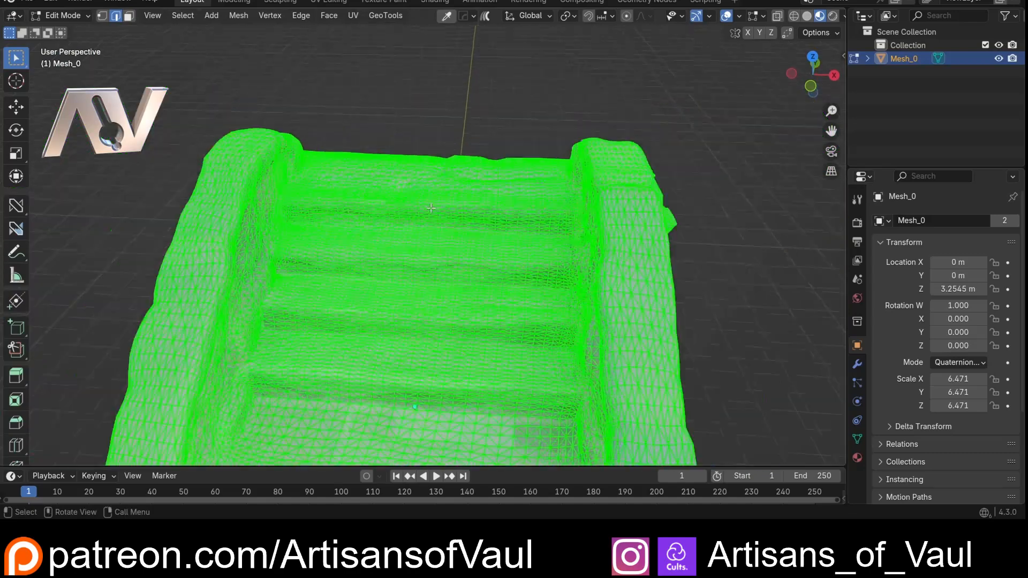
shift+middle_drag(430, 332, 434, 151)
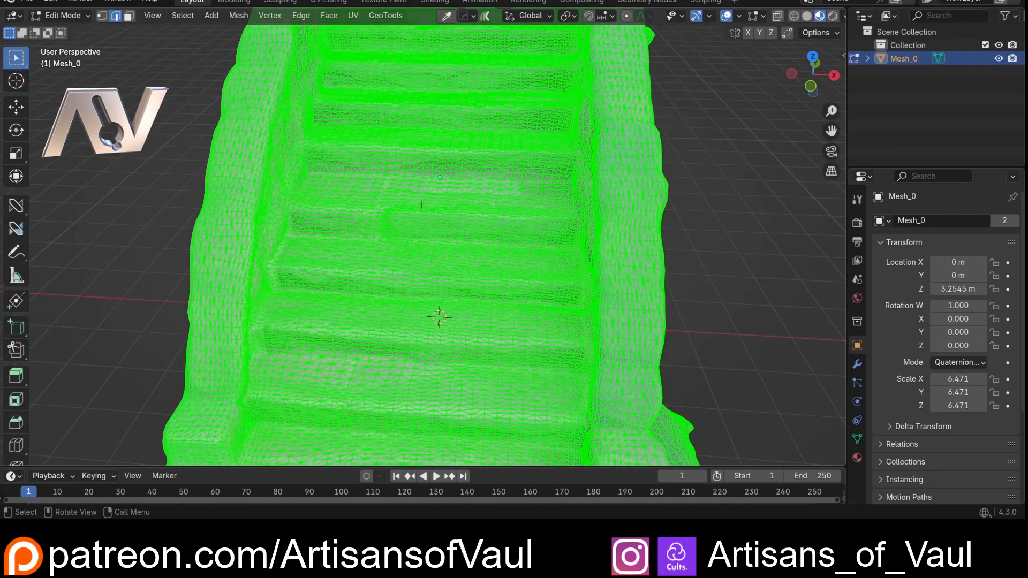
- Convert the staircase mesh's triangles with Tris to Quads
key(F3)
text(tris)
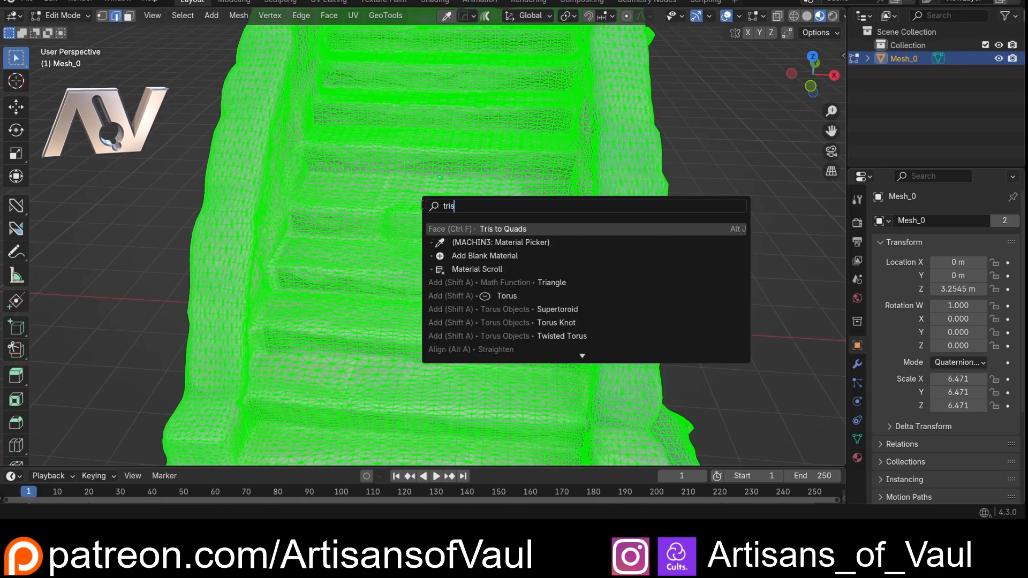
click(472, 230)
scroll(407, 233, up, 3)
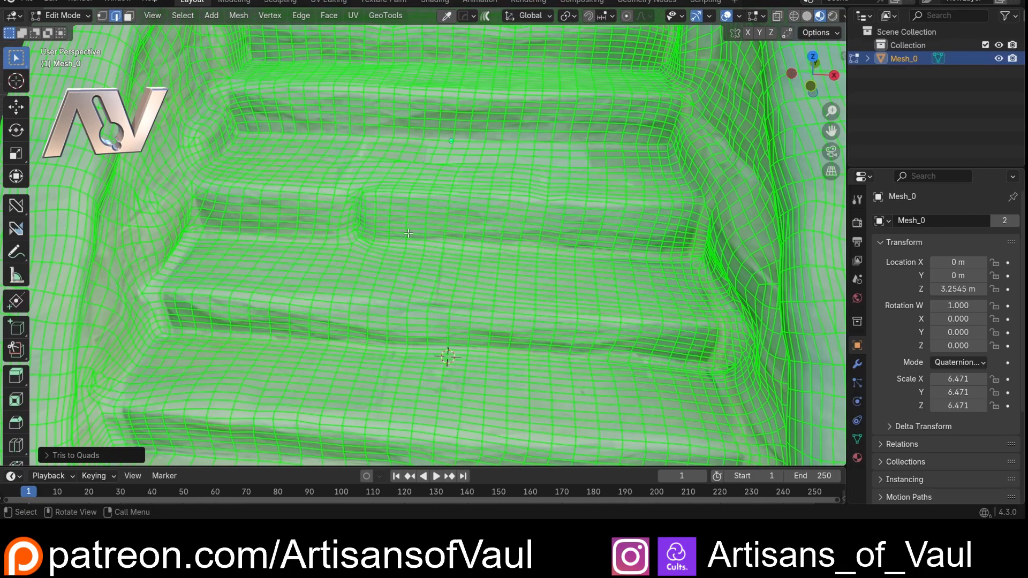
shift+middle_drag(410, 232, 327, 154)
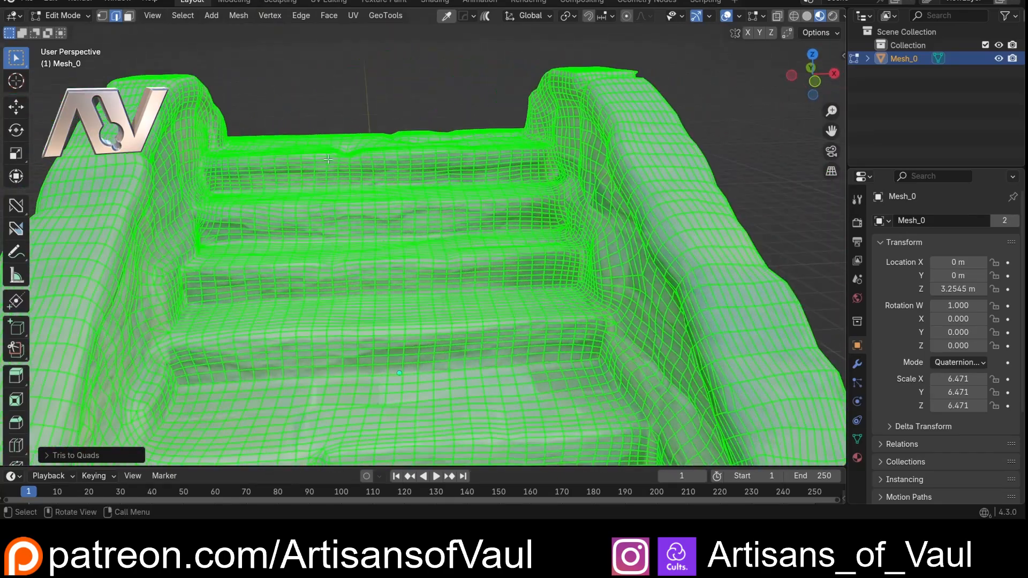
- Return the staircase to Object Mode and display it in solid shading
key(ctrl+Tab)
click(339, 79)
scroll(340, 116, down, 5)
scroll(426, 97, up, 5)
shift+middle_drag(431, 200, 309, 191)
click(798, 17)
- Inspect the untextured staircase's arch, railings and overall form, and restore the material preview for comparison
scroll(535, 136, down, 5)
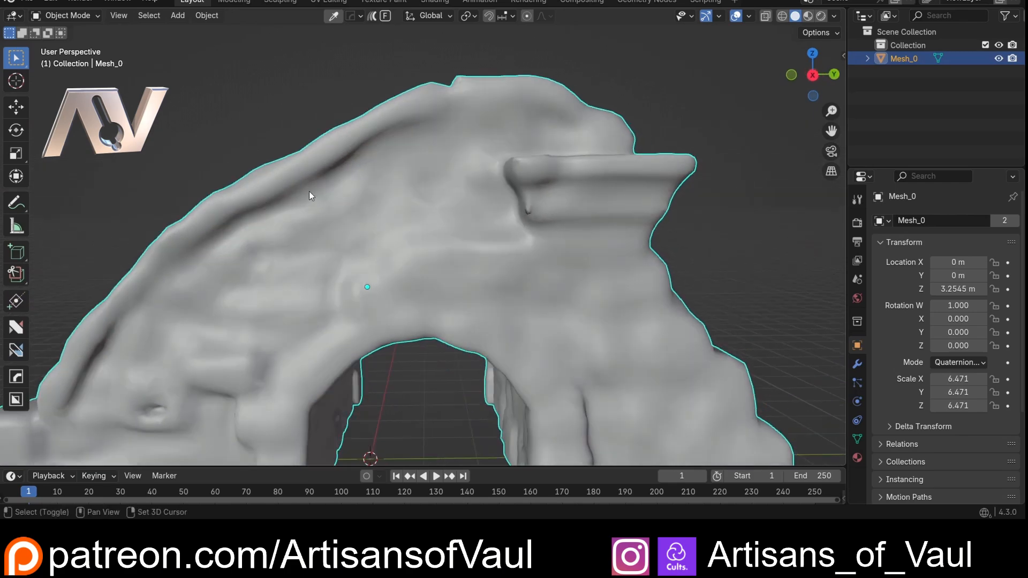
scroll(438, 171, up, 3)
middle_drag(438, 171, 558, 168)
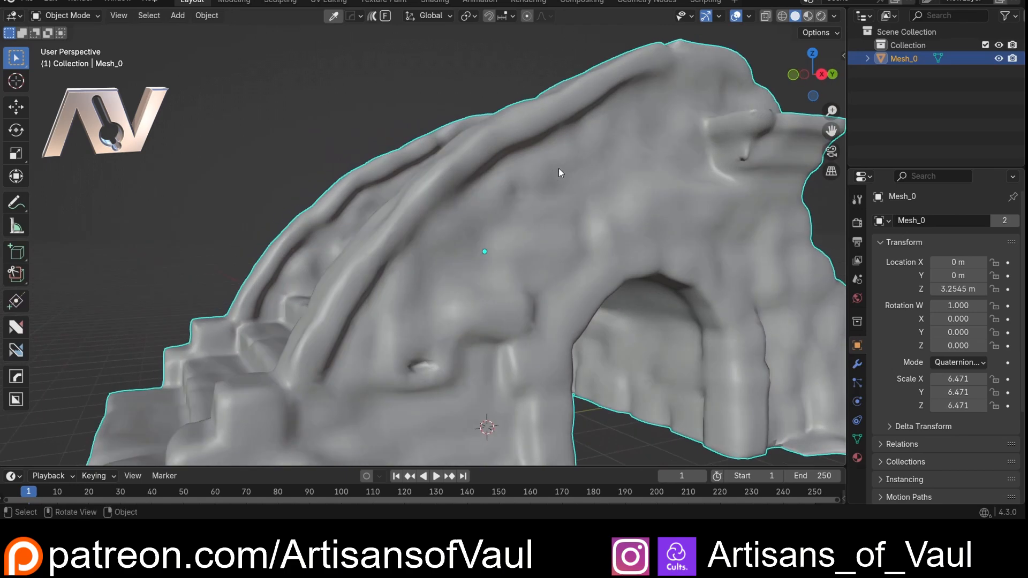
scroll(525, 182, down, 3)
middle_drag(492, 202, 428, 239)
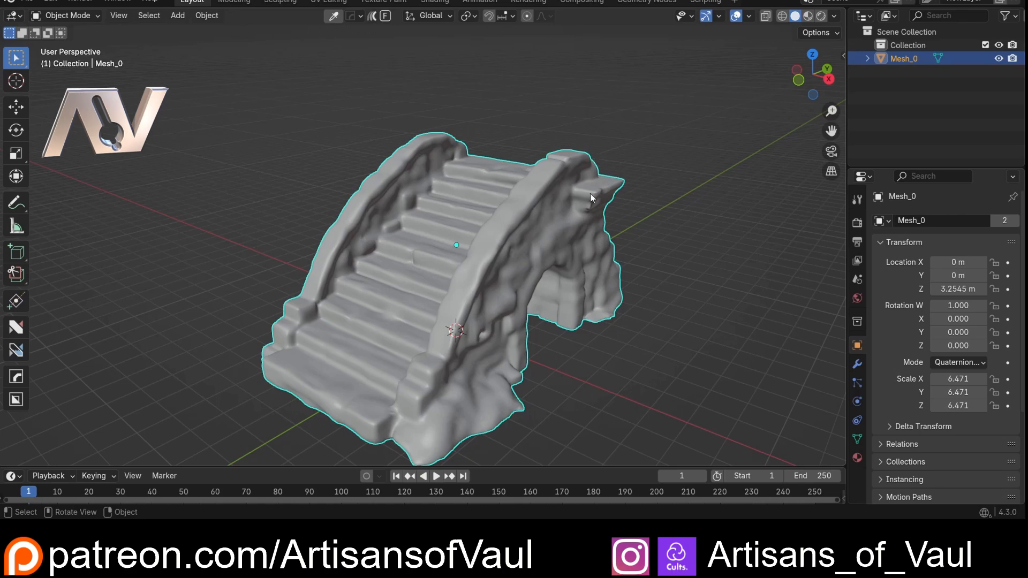
middle_drag(475, 386, 471, 358)
middle_drag(423, 358, 480, 372)
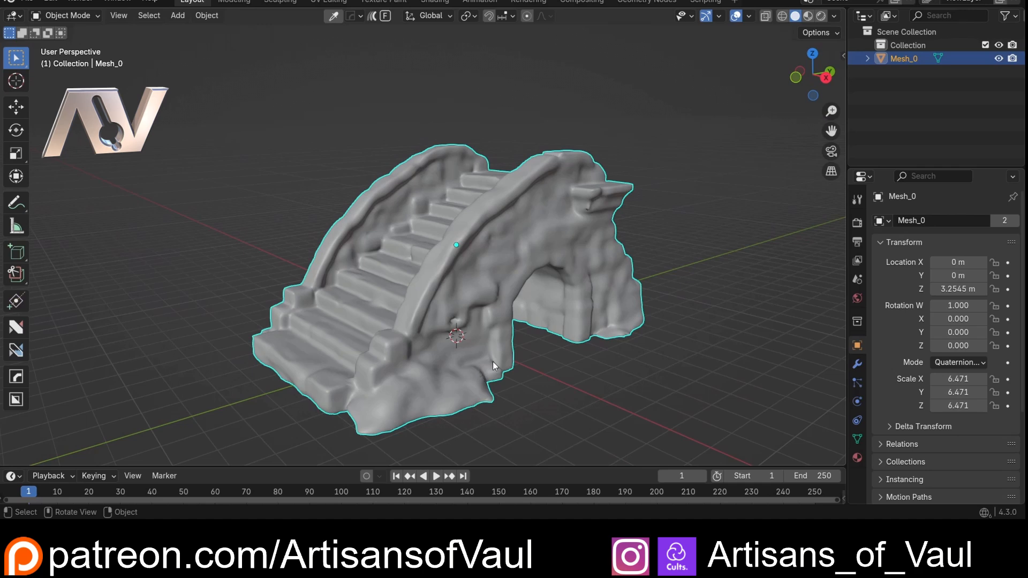
click(808, 16)
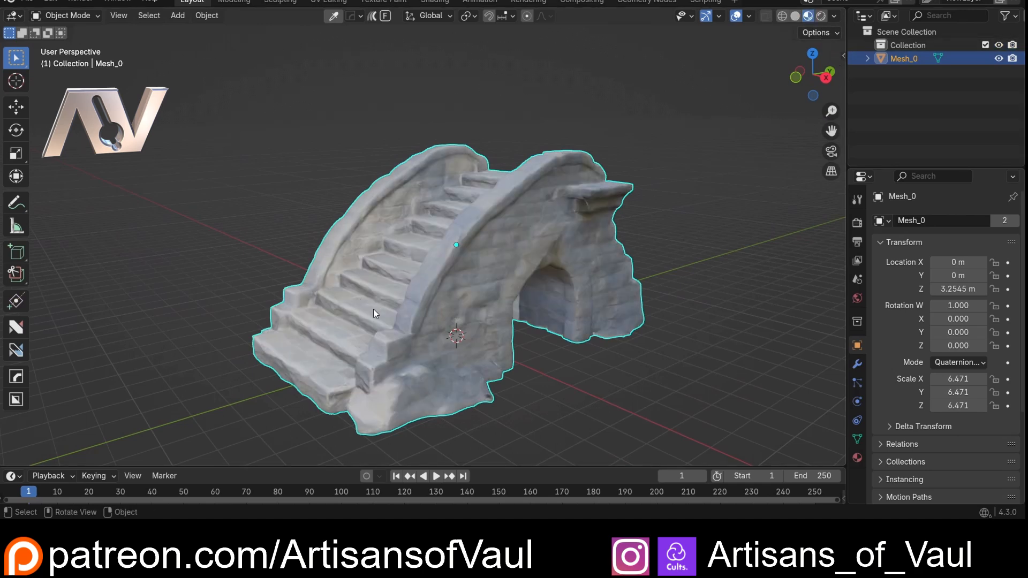
mouse_move(374, 309)
middle_down()
mouse_move(602, 311)
mouse_move(431, 313)
mouse_move(359, 328)
mouse_move(368, 276)
mouse_move(359, 288)
mouse_move(587, 281)
mouse_move(357, 293)
mouse_move(368, 293)
middle_up()
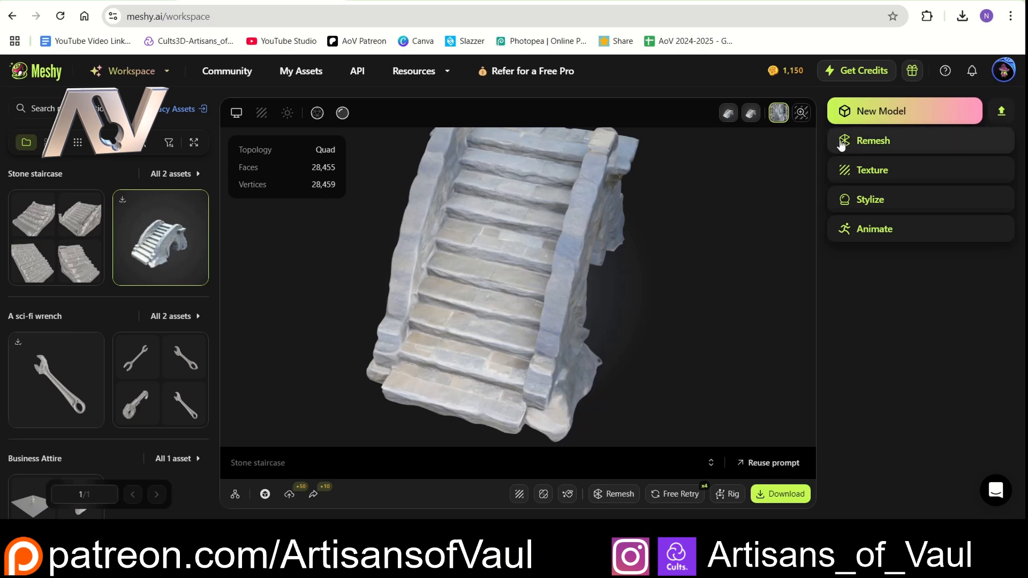
- Switch to Meshy and start a new Text to 3D model using the example prompt about a werewolf-like fantasy warrior
click(889, 113)
drag(908, 221, 838, 217)
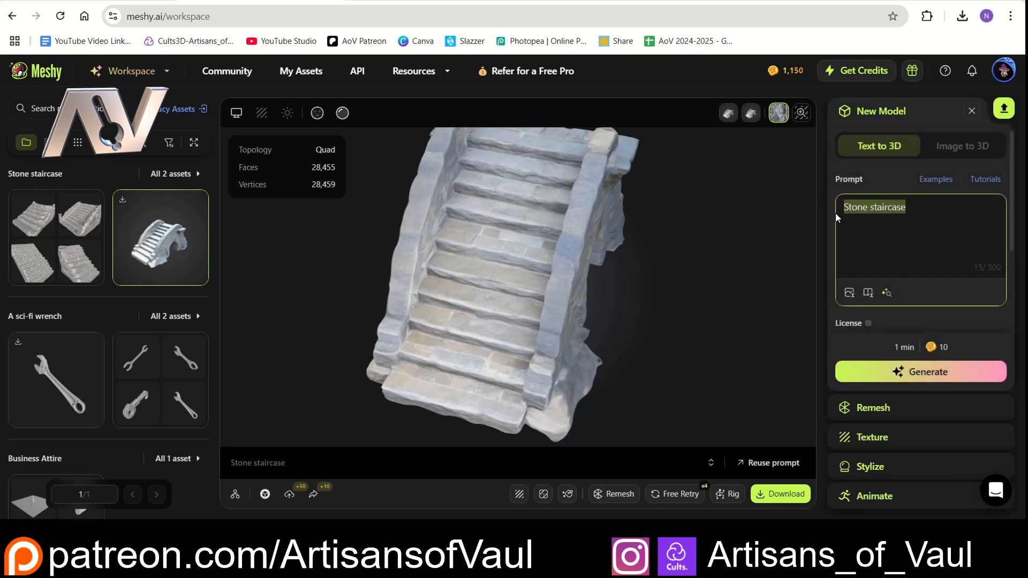
click(931, 180)
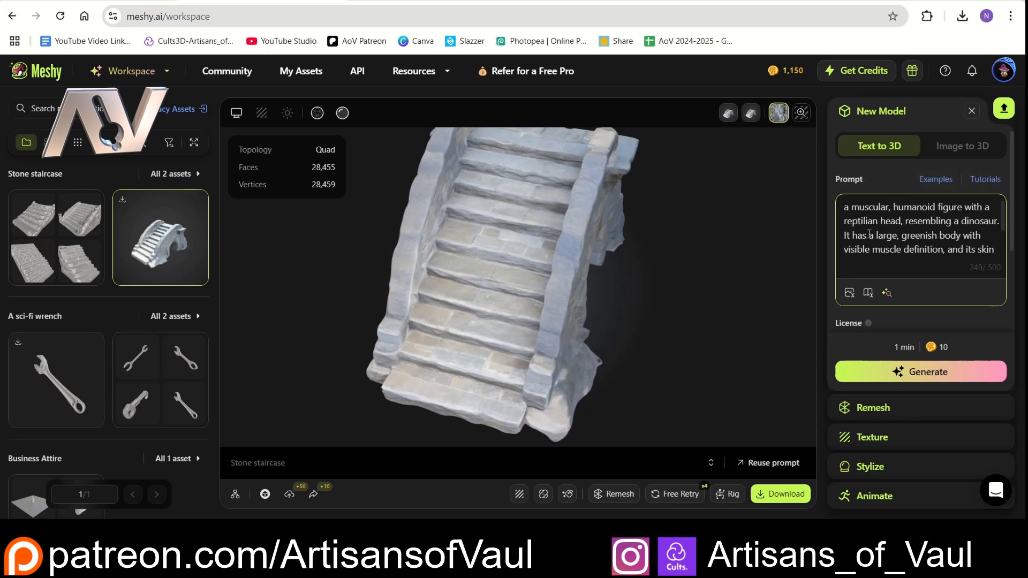
click(943, 180)
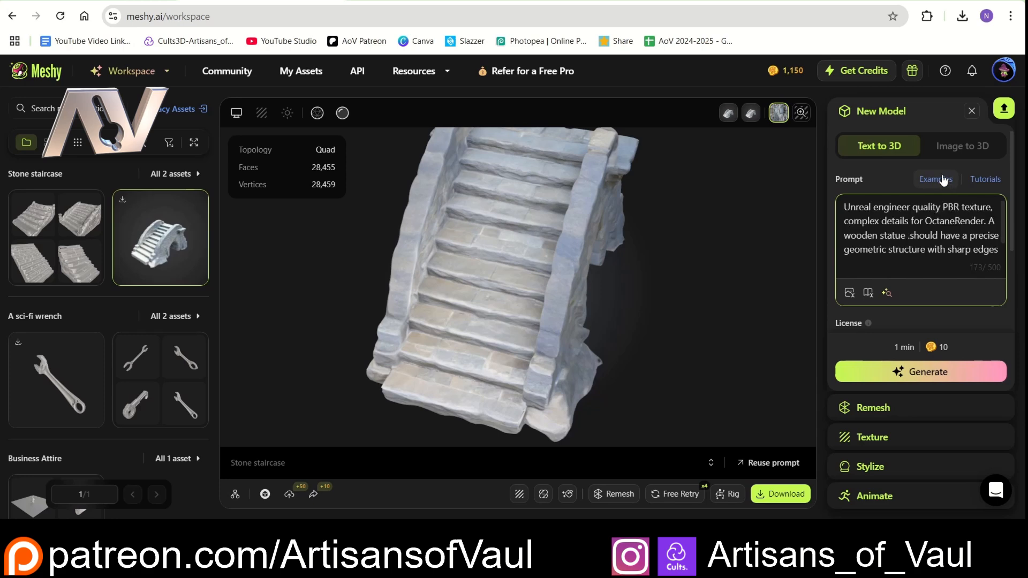
click(942, 182)
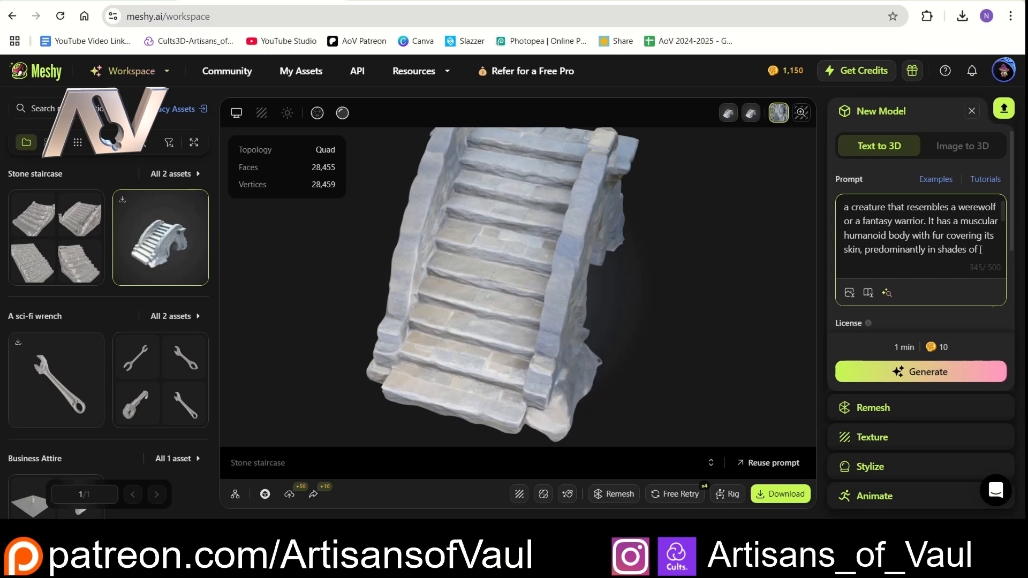
- Read through the full werewolf prompt and generate model drafts from it
scroll(980, 250, down, 3)
scroll(980, 249, up, 2)
scroll(980, 248, down, 2)
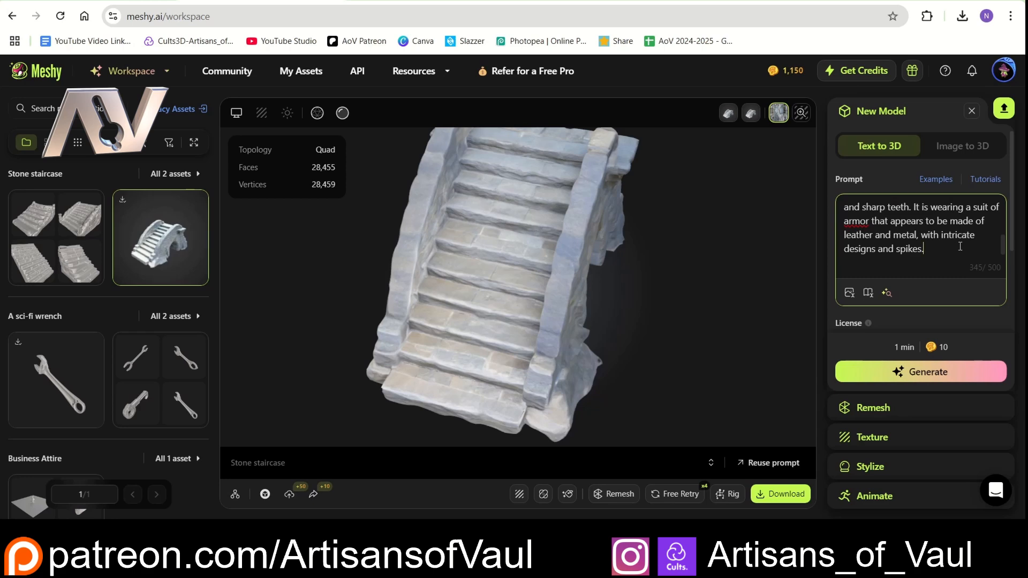
scroll(959, 246, up, 3)
scroll(931, 231, down, 3)
scroll(999, 205, up, 3)
scroll(997, 210, down, 3)
scroll(995, 212, up, 3)
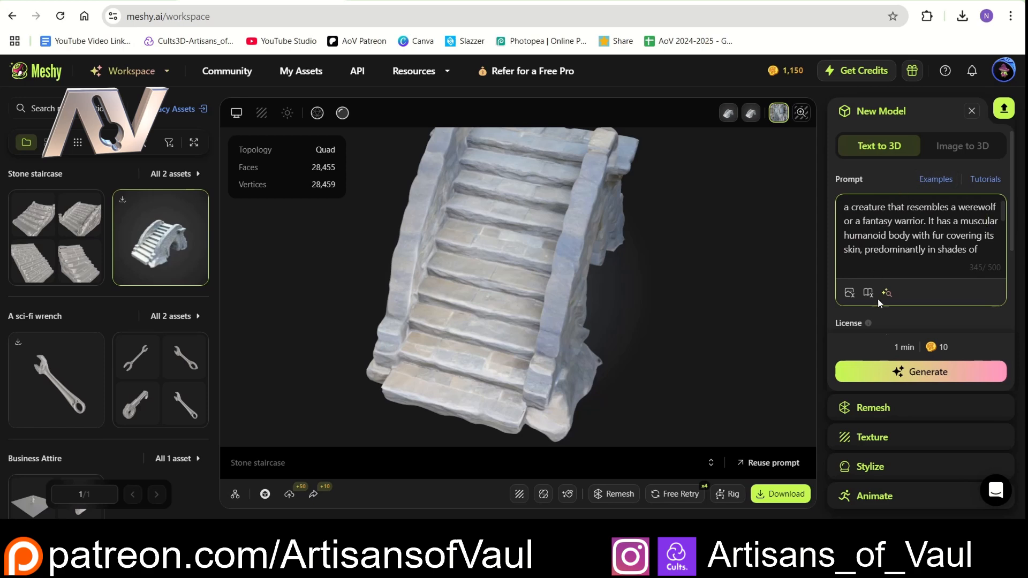
click(914, 375)
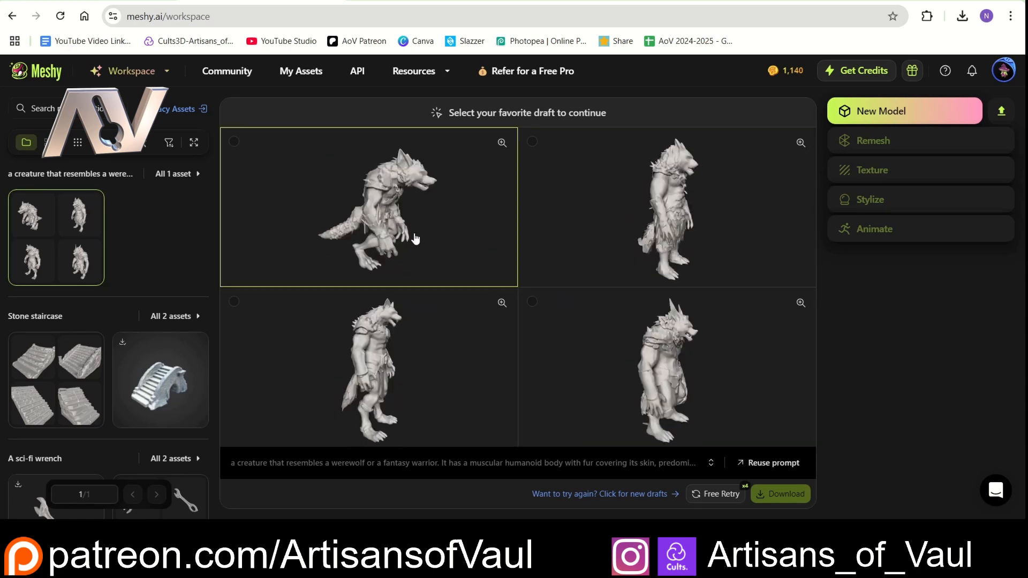
- Generate the fourth werewolf draft with a fixed 100K polycount, quad topology and texture, and inspect the resulting model
click(532, 303)
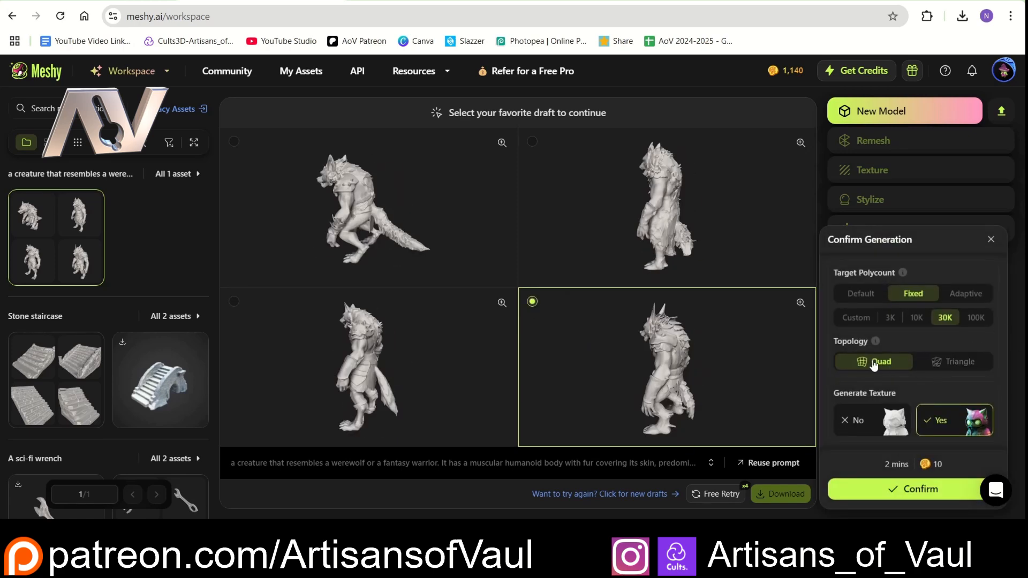
click(977, 320)
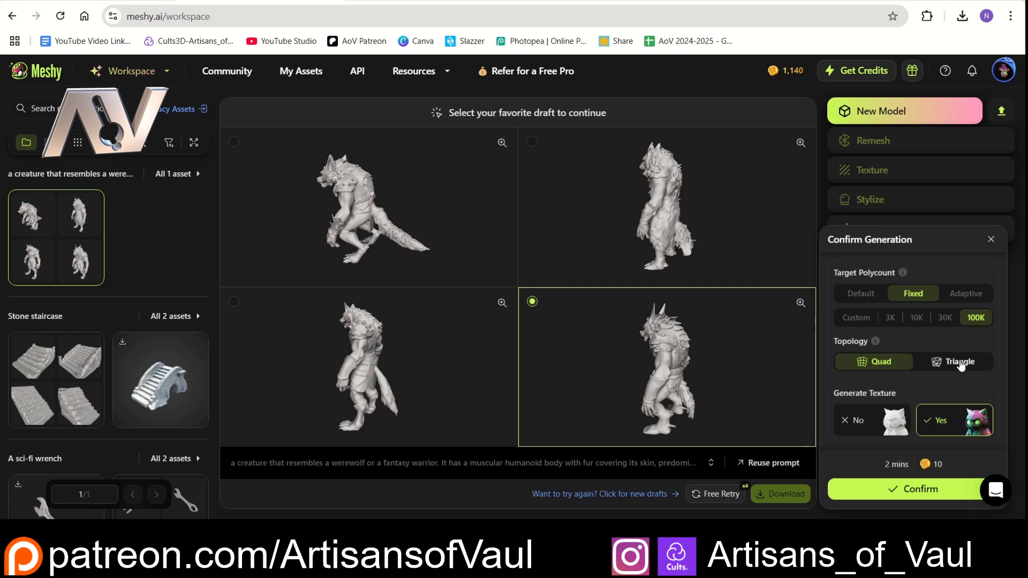
click(918, 486)
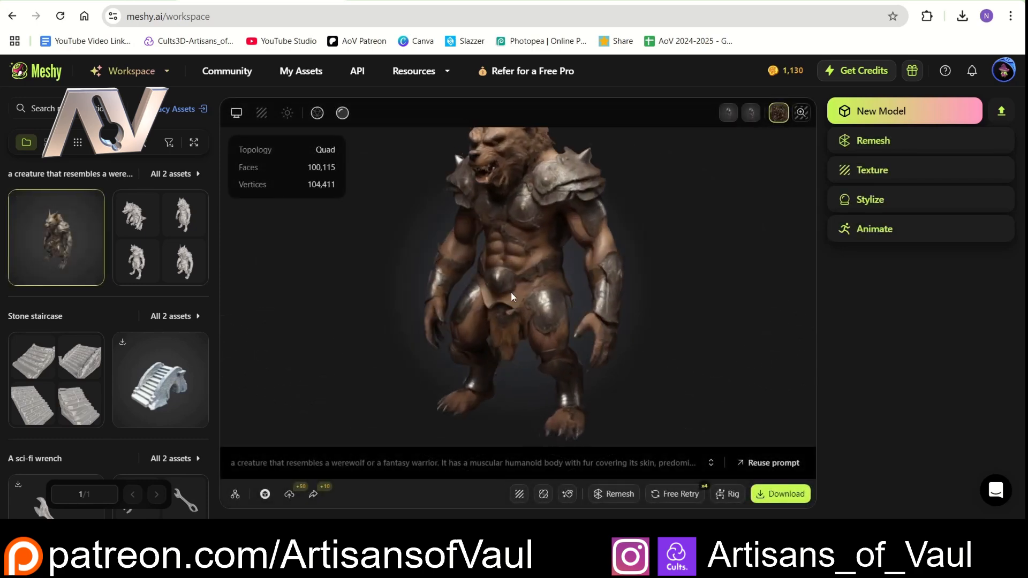
drag(511, 292, 496, 257)
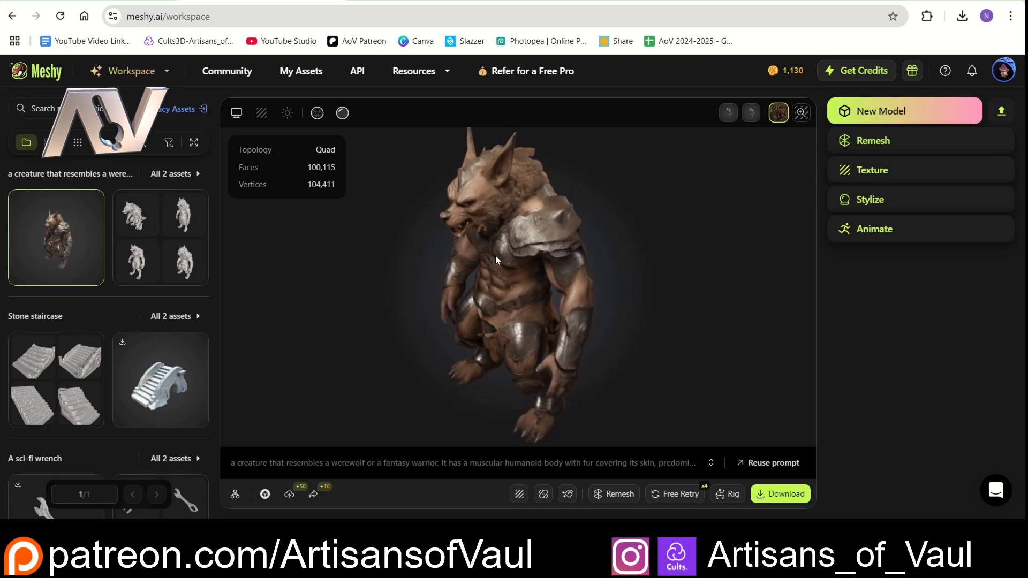
drag(480, 308, 555, 270)
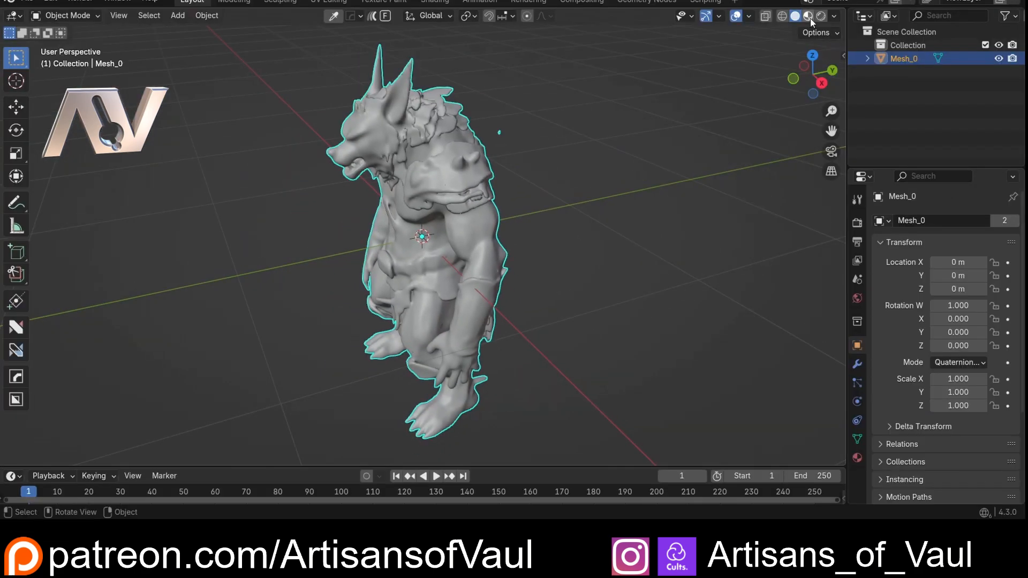
- Switch to Blender, show the werewolf in material preview and examine its head and shoulder armour
click(808, 16)
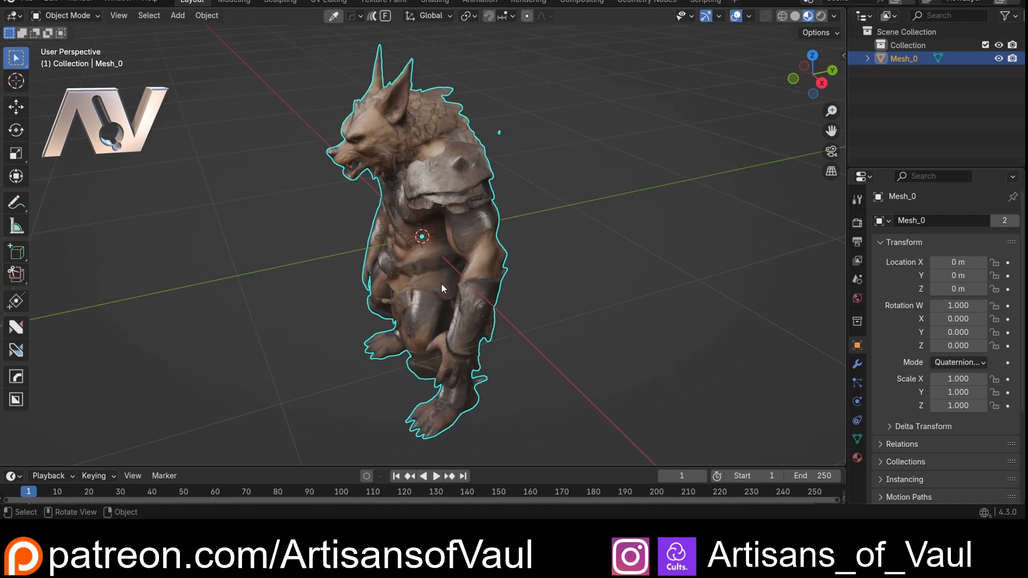
click(585, 252)
middle_drag(585, 250, 664, 211)
scroll(664, 211, up, 4)
middle_drag(488, 210, 517, 196)
click(461, 171)
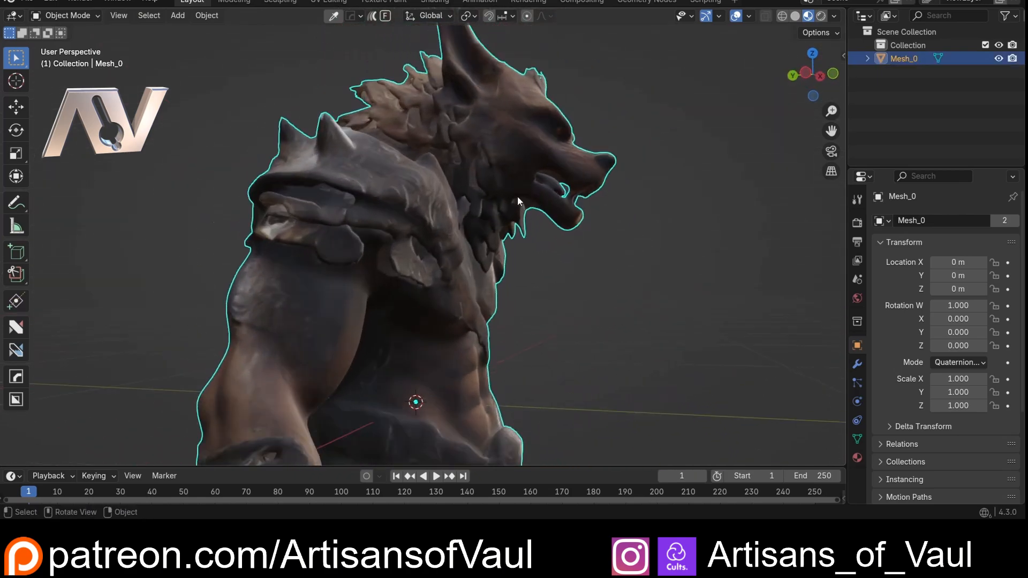
scroll(502, 191, up, 4)
scroll(494, 152, down, 4)
- Delete the vertices of the loose fragment floating near the werewolf's shoulder in Edit Mode and return to Object Mode
middle_drag(495, 152, 450, 225)
shift+middle_drag(450, 225, 481, 179)
scroll(526, 238, up, 4)
click(507, 143)
middle_drag(509, 145, 511, 167)
click(505, 178)
key(Tab)
click(409, 162)
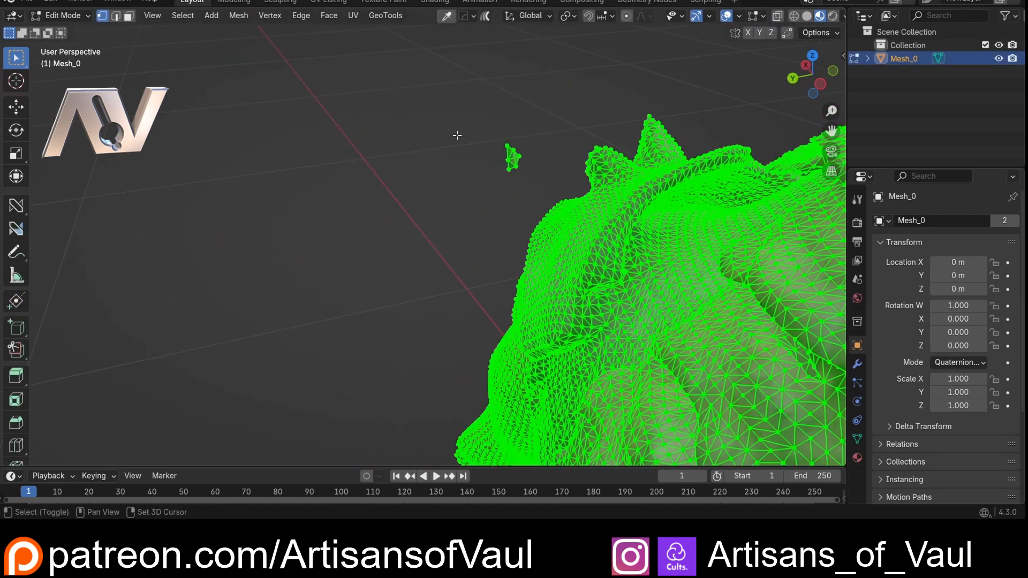
key(alt+z)
drag(459, 118, 537, 193)
key(x)
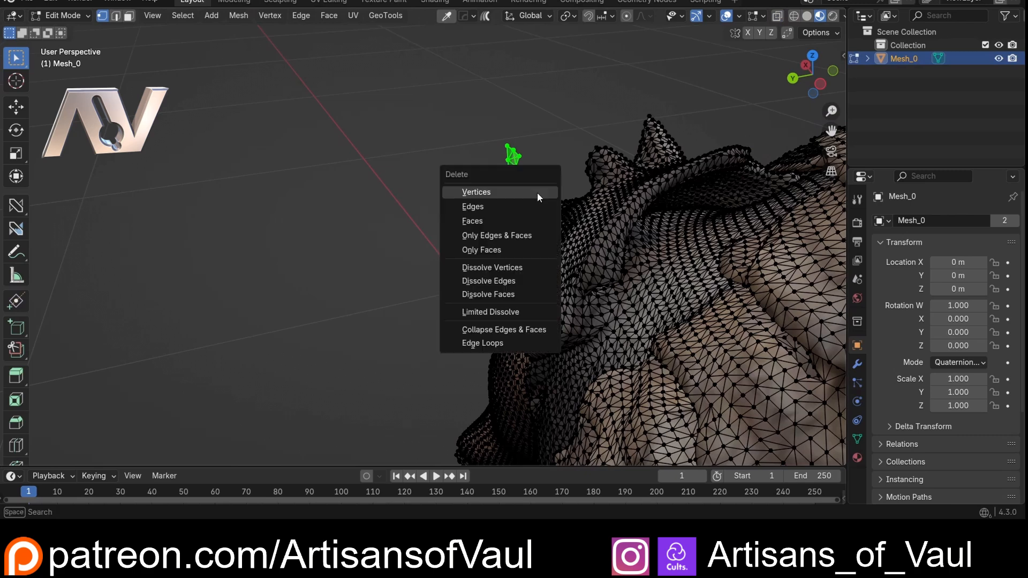
click(537, 192)
key(Tab)
click(544, 78)
key(alt+z)
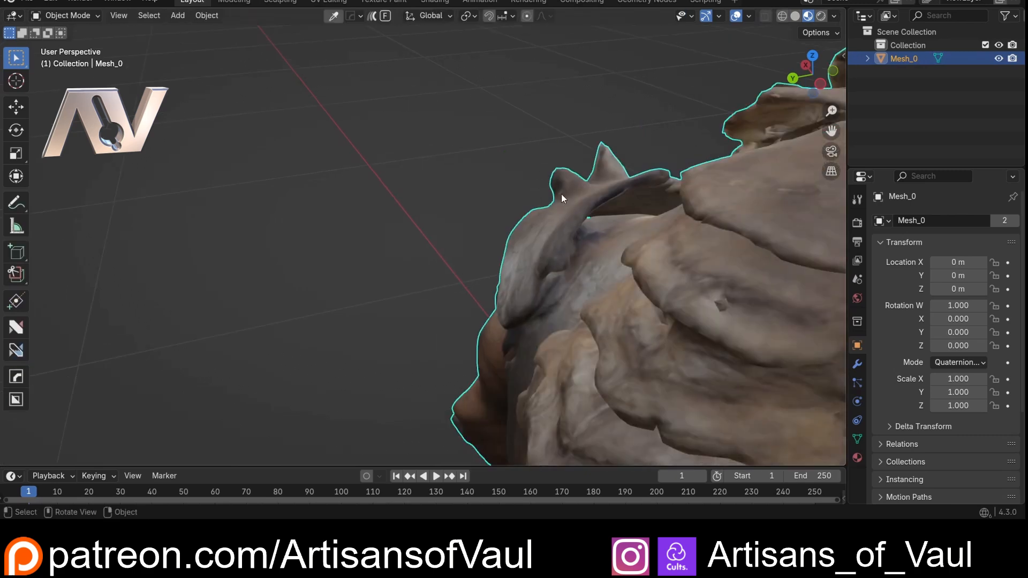
- Examine the cleaned-up werewolf model in material preview from several angles and distances
middle_drag(561, 194, 456, 109)
scroll(456, 108, down, 3)
middle_drag(426, 170, 717, 206)
click(632, 241)
shift+middle_drag(609, 216, 613, 239)
scroll(631, 240, up, 1)
scroll(496, 164, down, 6)
scroll(555, 179, up, 5)
scroll(558, 210, down, 4)
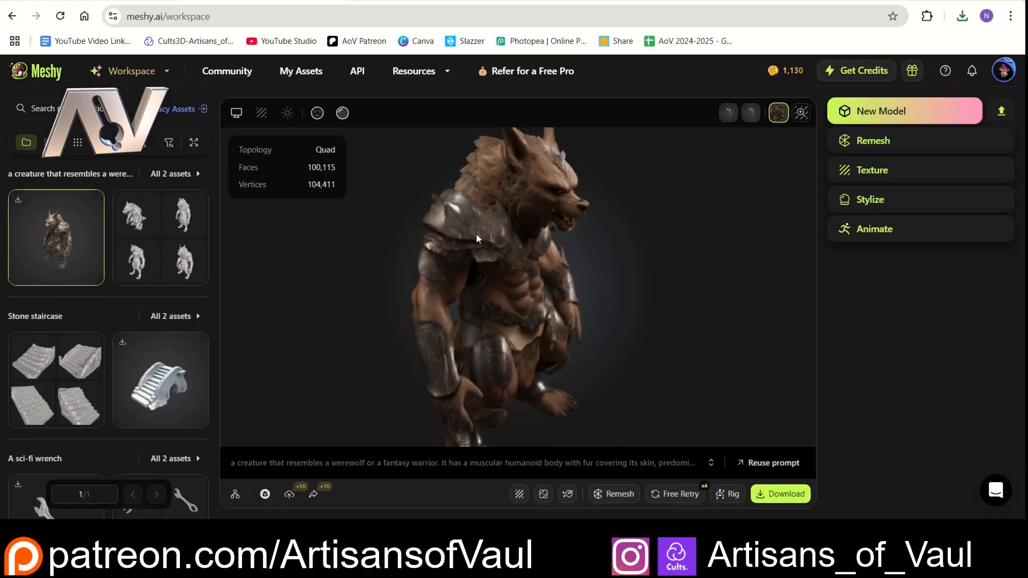
- Start rigging the textured werewolf for animation, with Humanoid as its character type, and proceed to marker placement
click(876, 235)
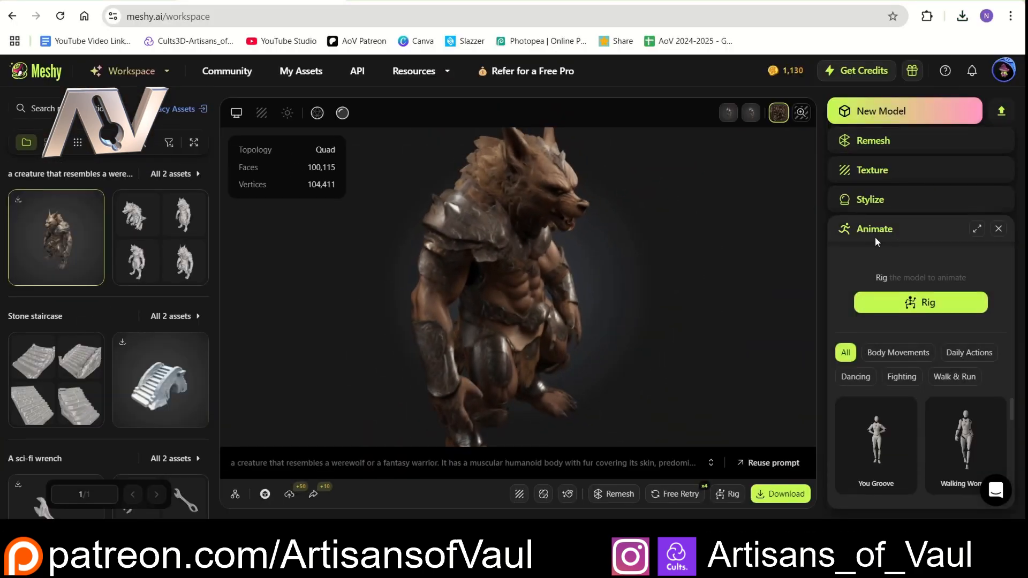
click(909, 303)
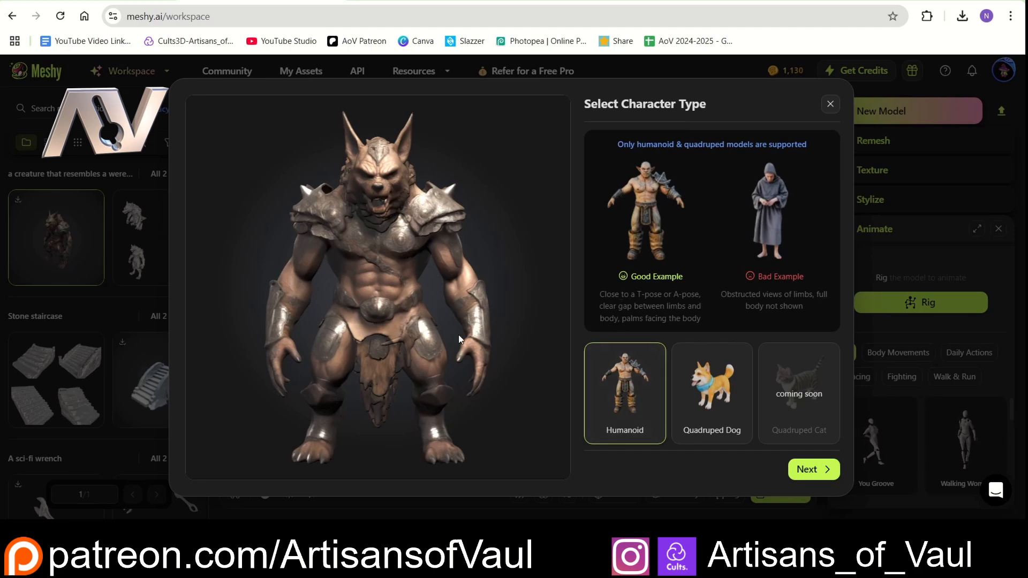
click(808, 470)
click(807, 469)
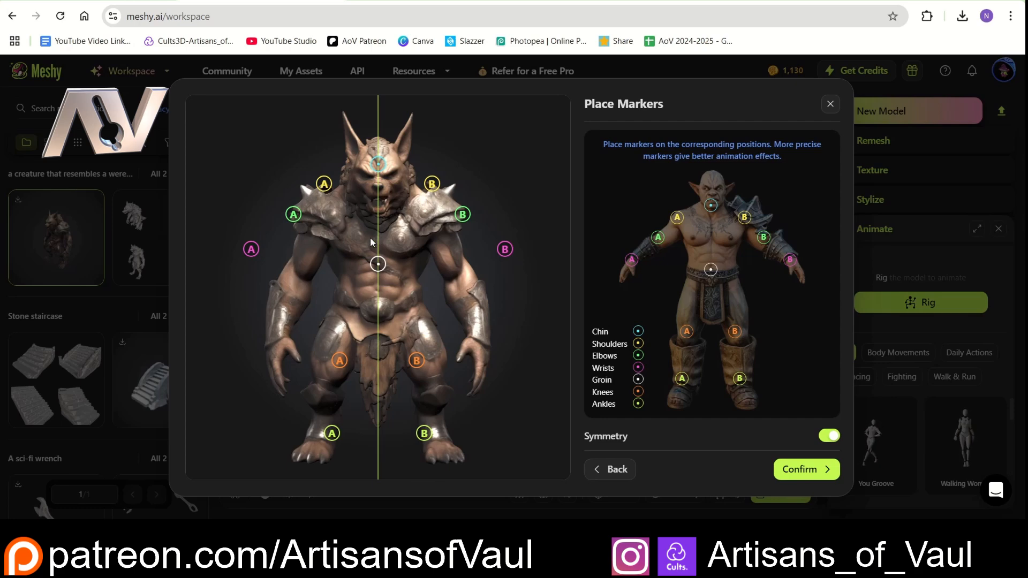
- Place the chin, shoulder, elbow, wrist, knee, ankle and groin markers symmetrically on the werewolf's matching body parts and complete the rig
drag(380, 184, 379, 210)
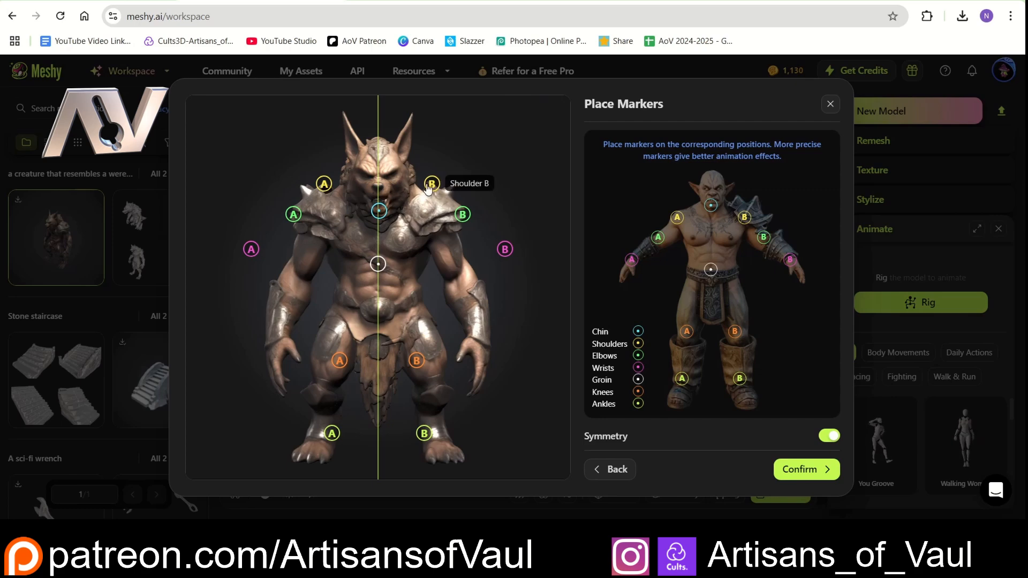
drag(435, 189, 456, 286)
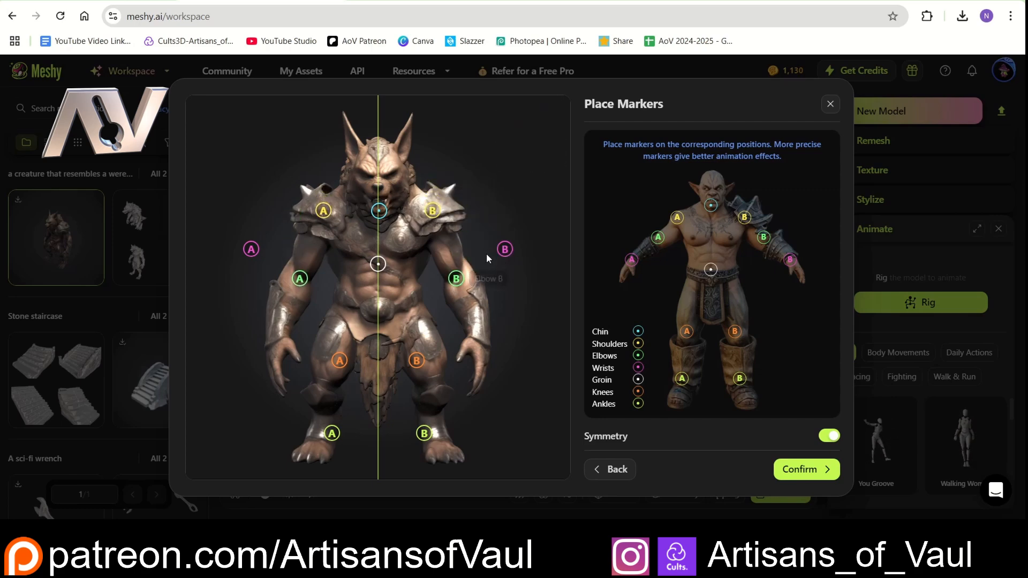
drag(504, 251, 479, 343)
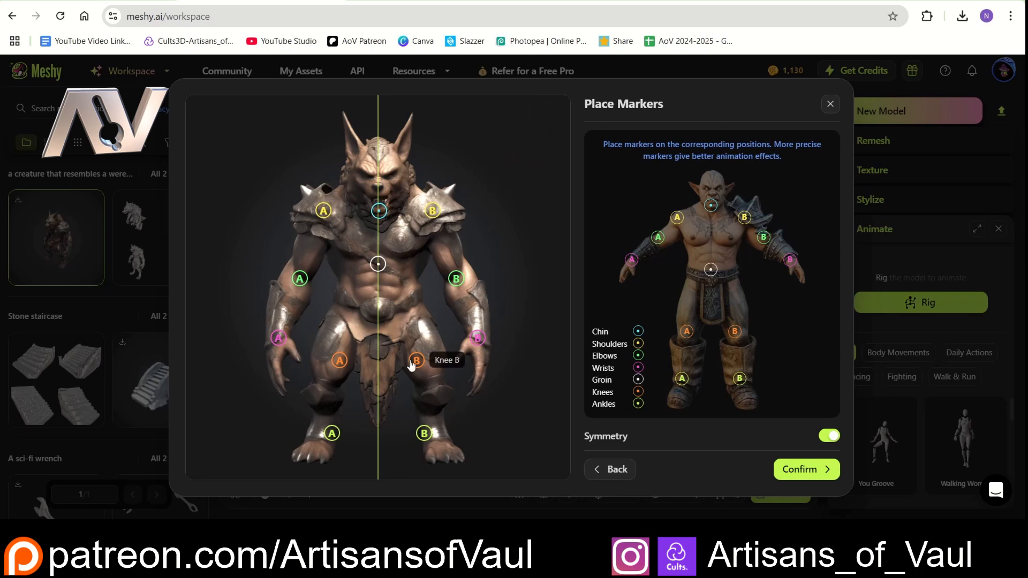
drag(412, 364, 433, 384)
drag(423, 428, 436, 439)
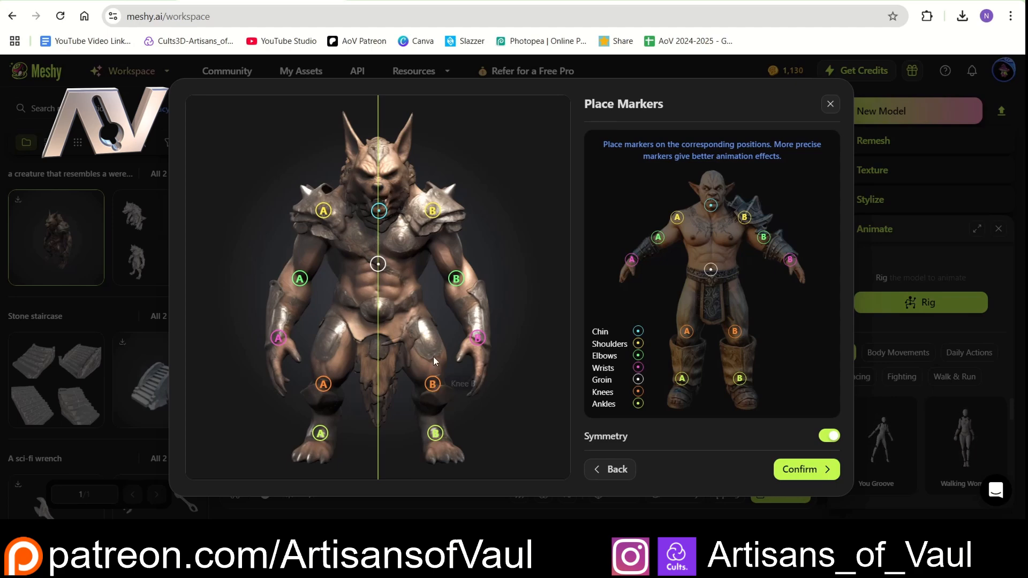
mouse_move(378, 263)
mouse_down()
mouse_move(378, 315)
mouse_move(378, 306)
mouse_up()
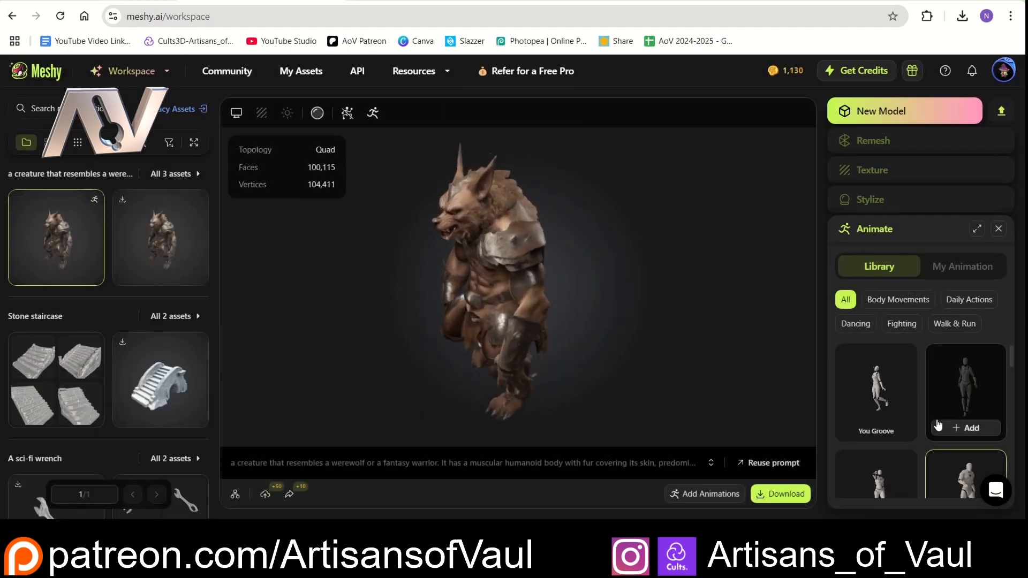
- Play the Walking animation on the rigged werewolf and examine its movement from different angles
scroll(1012, 367, down, 2)
click(954, 377)
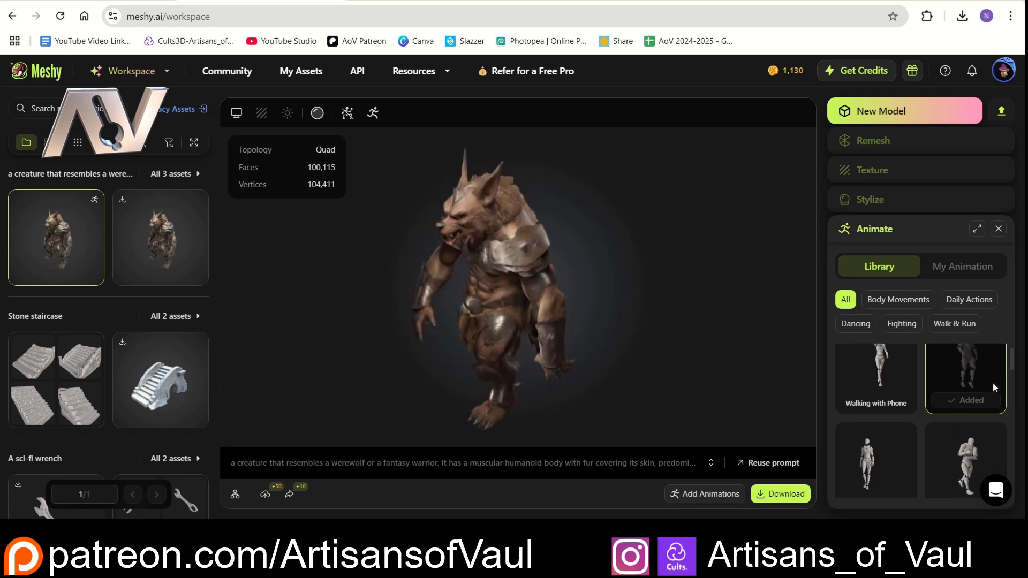
scroll(939, 396, up, 2)
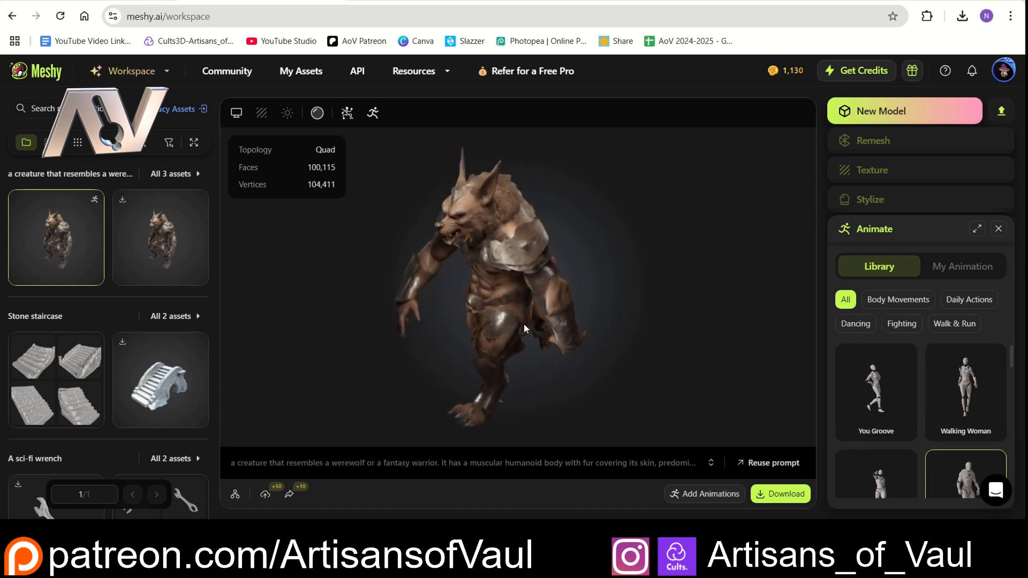
mouse_move(492, 322)
mouse_down()
mouse_move(476, 320)
mouse_move(584, 308)
mouse_move(493, 315)
mouse_up()
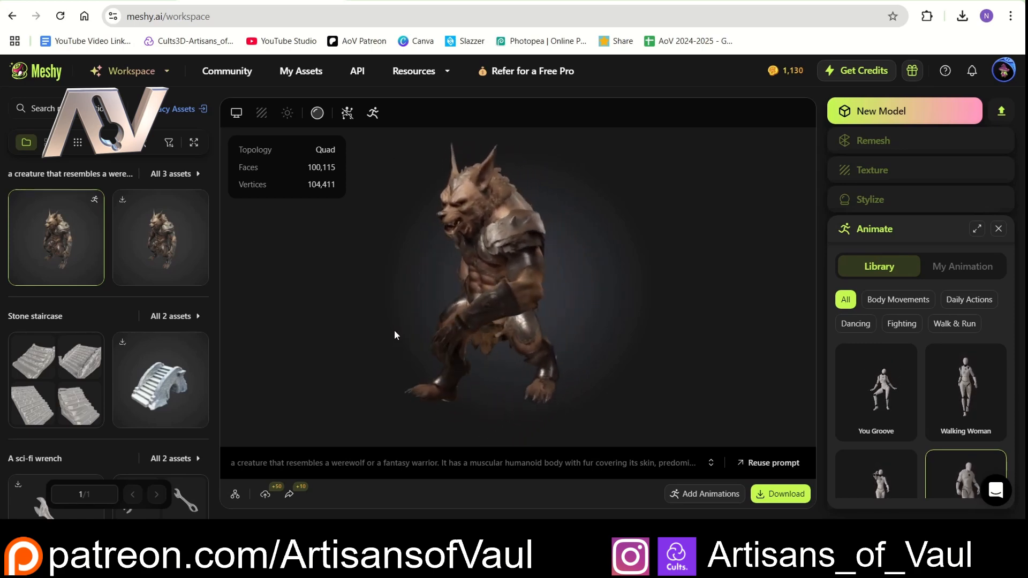
drag(435, 348, 497, 352)
- Browse the animation library's Body Movements and Fighting categories and add the Skill 1 fighting animation to the werewolf
scroll(958, 417, down, 3)
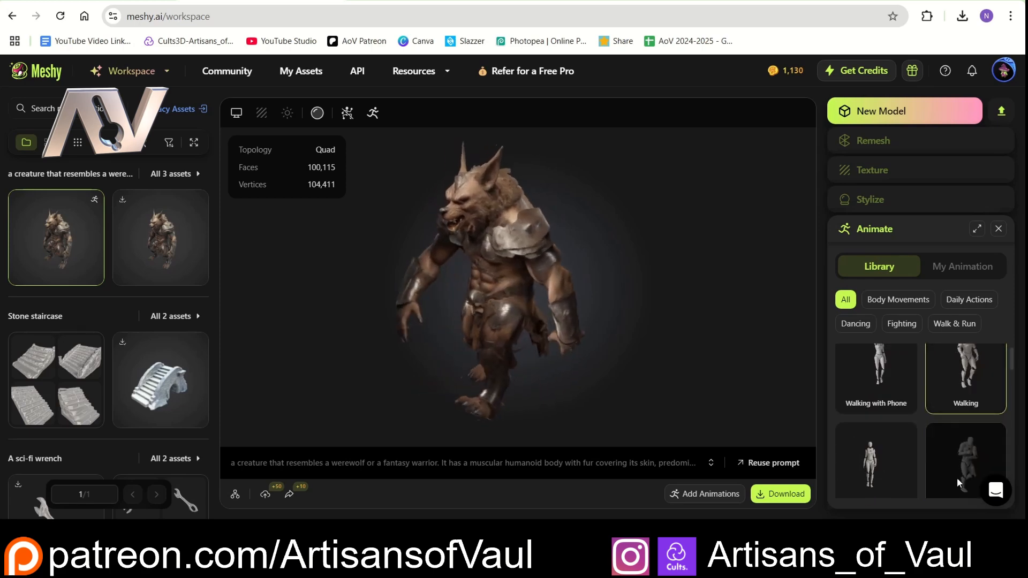
click(974, 301)
click(906, 300)
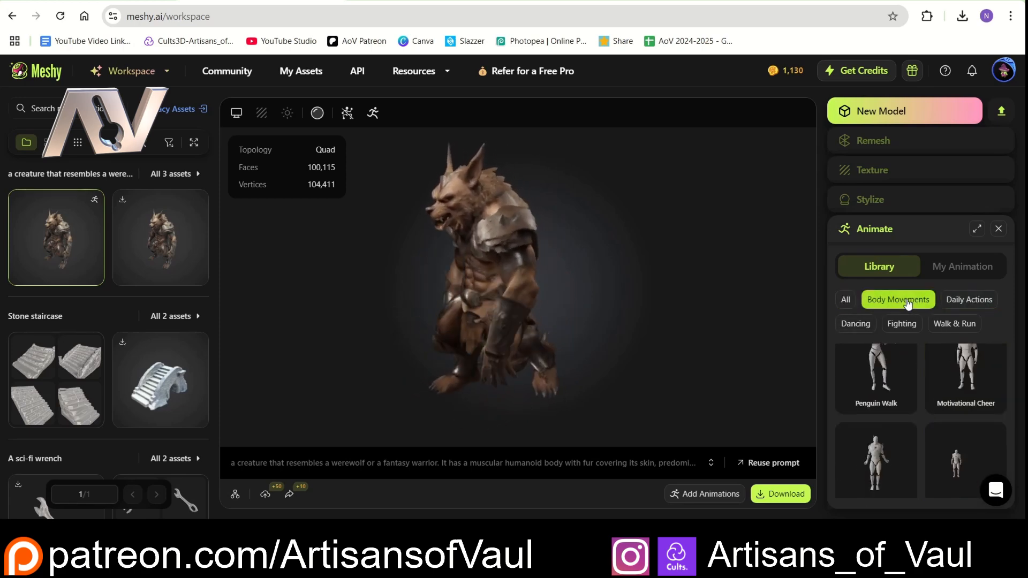
scroll(927, 354, down, 2)
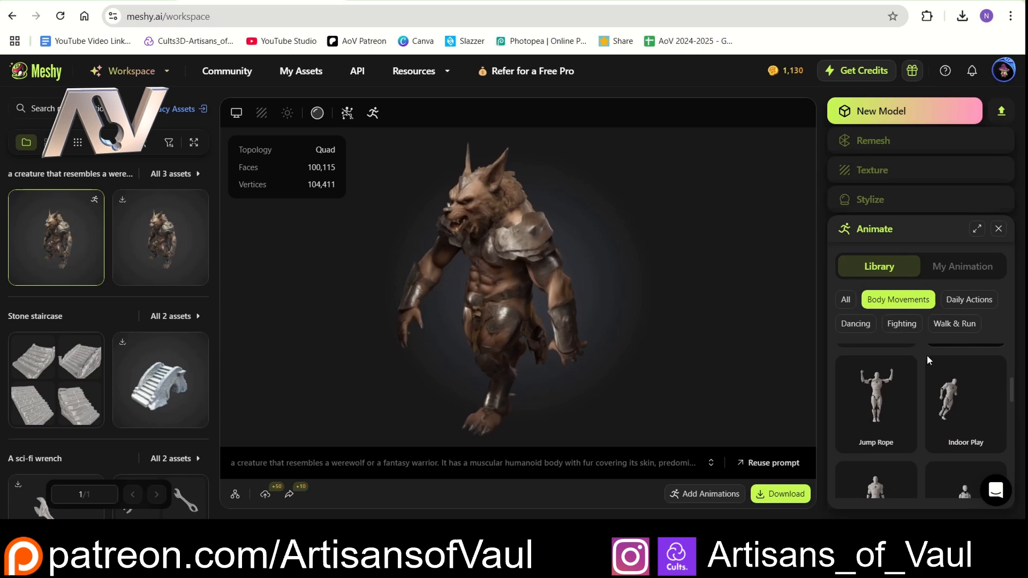
click(899, 323)
scroll(913, 364, down, 1)
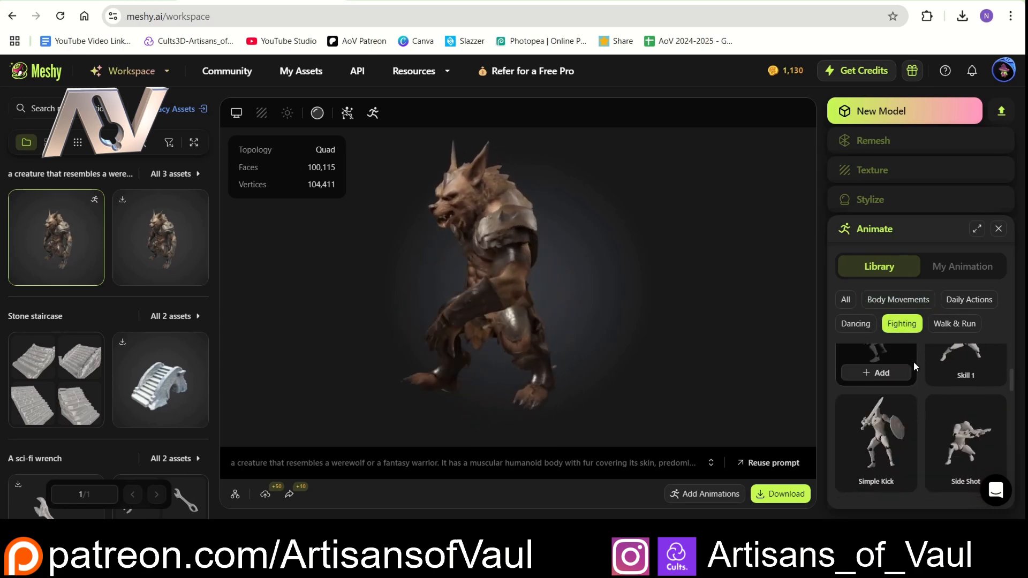
scroll(931, 372, up, 1)
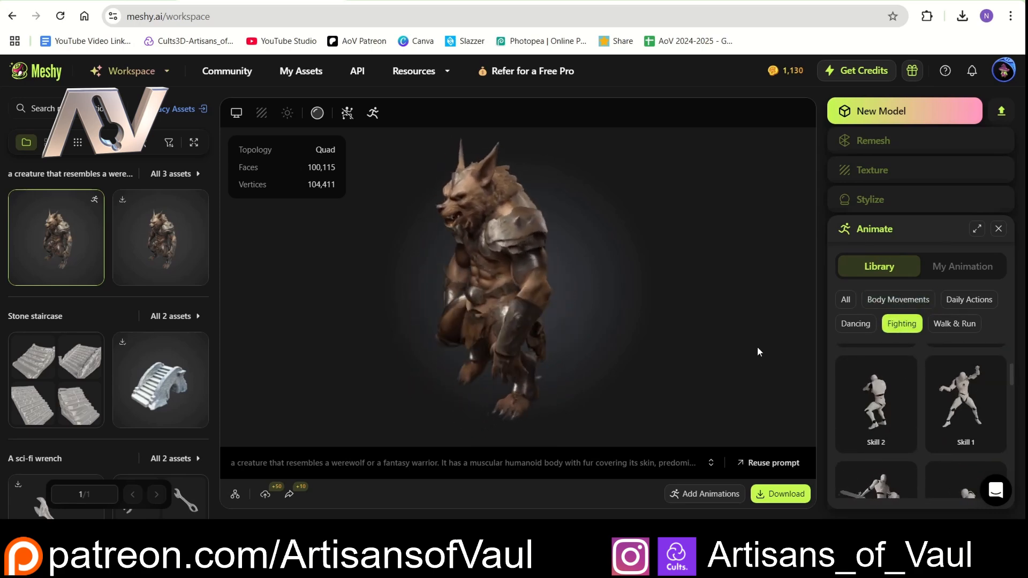
click(968, 439)
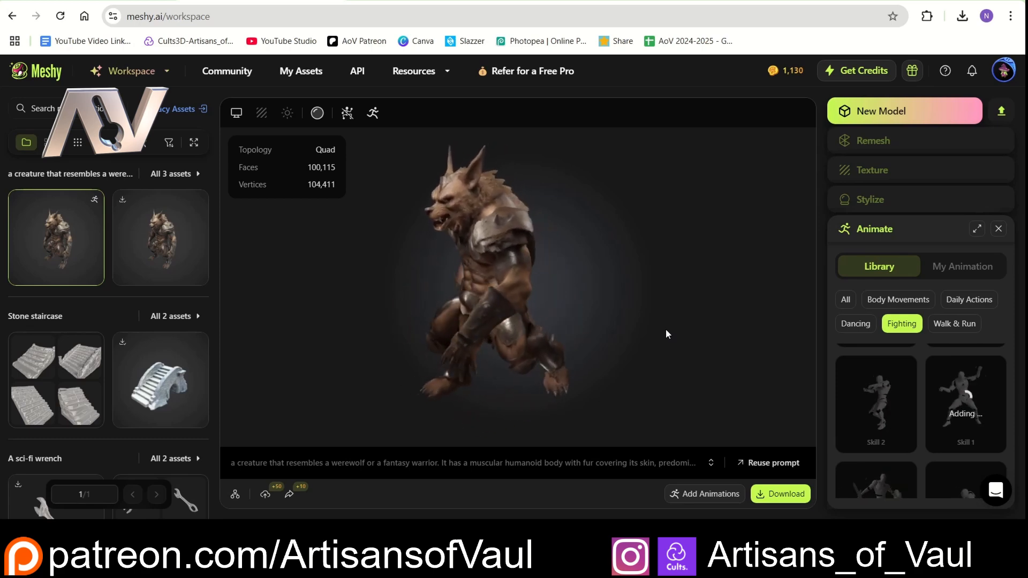
scroll(934, 400, up, 1)
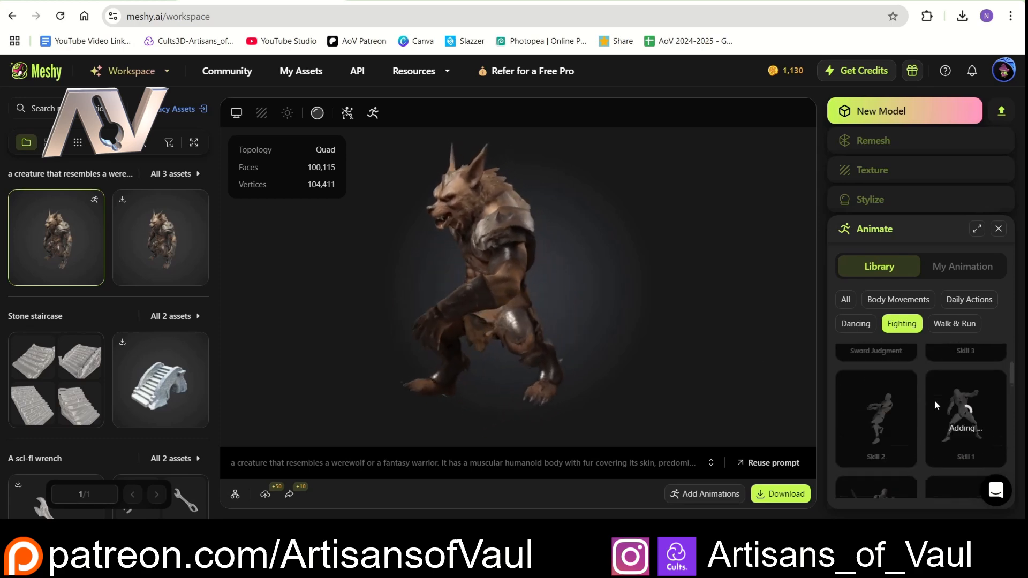
scroll(933, 400, down, 1)
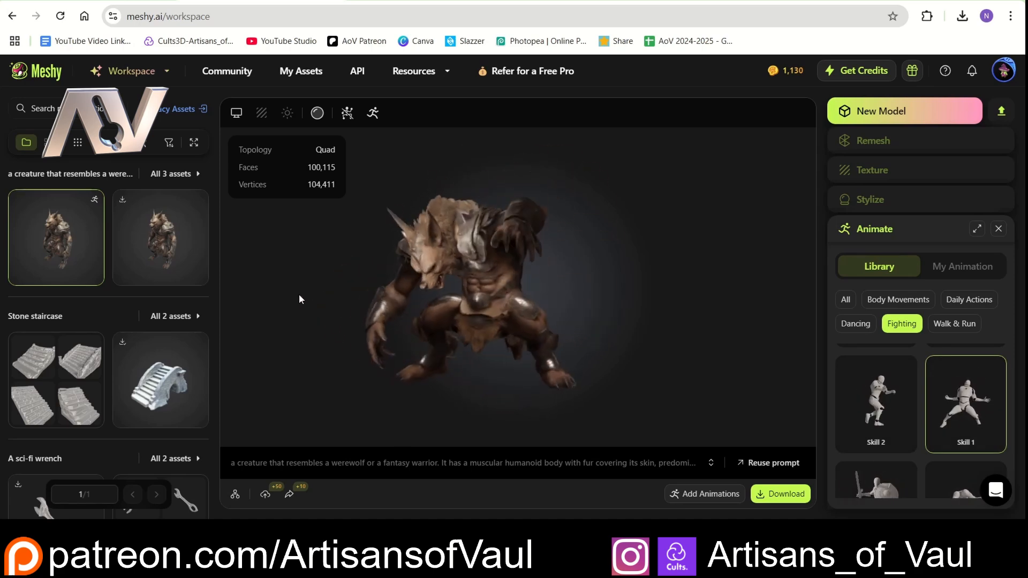
- View the unrigged werewolf asset, return to its rigged version and look over the animation library
click(153, 242)
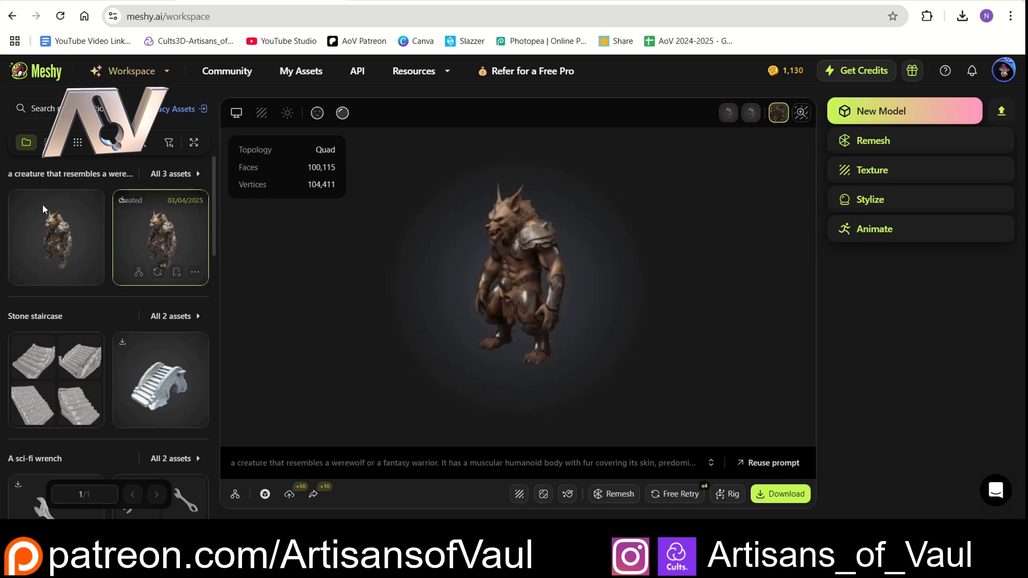
click(69, 240)
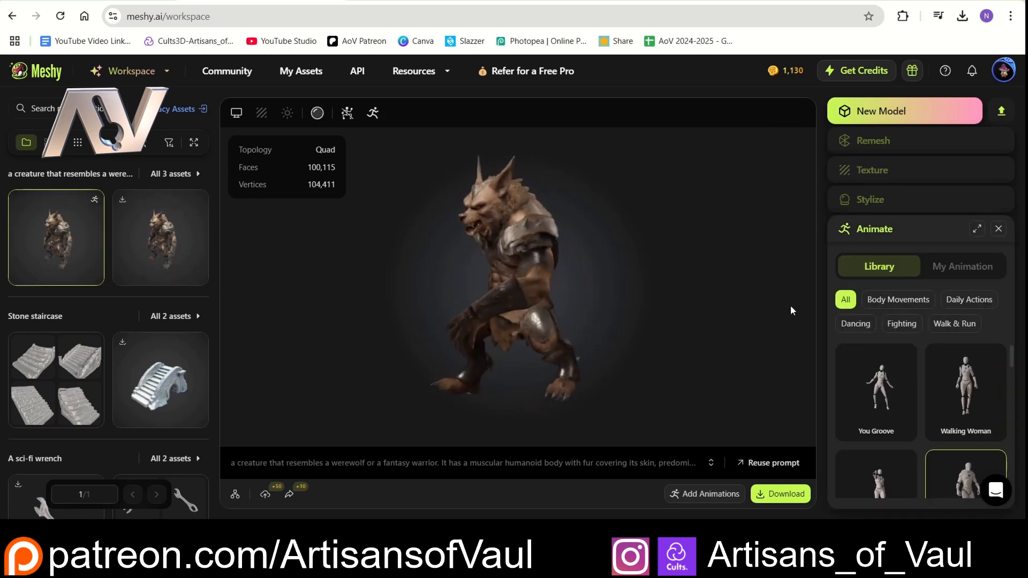
scroll(916, 361, down, 1)
scroll(916, 362, up, 1)
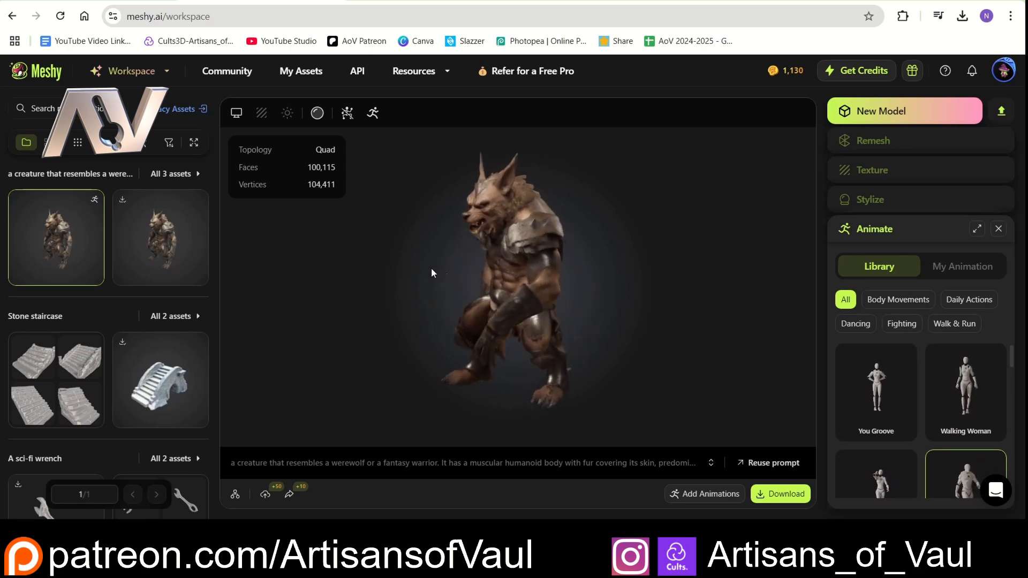
- Show the werewolf's own added animations and view the Running and Walking motions on the model
click(966, 267)
scroll(929, 396, down, 1)
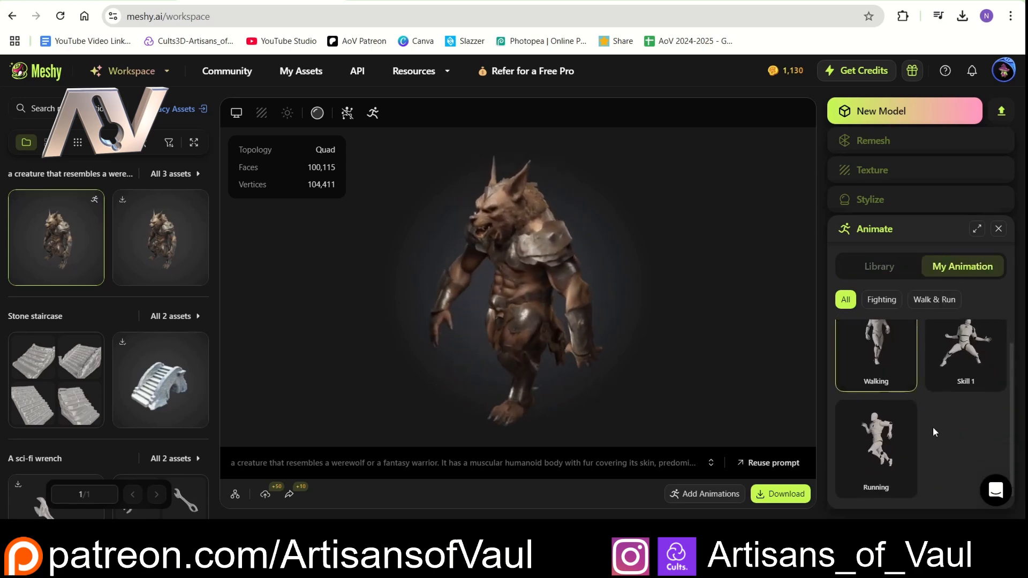
click(876, 445)
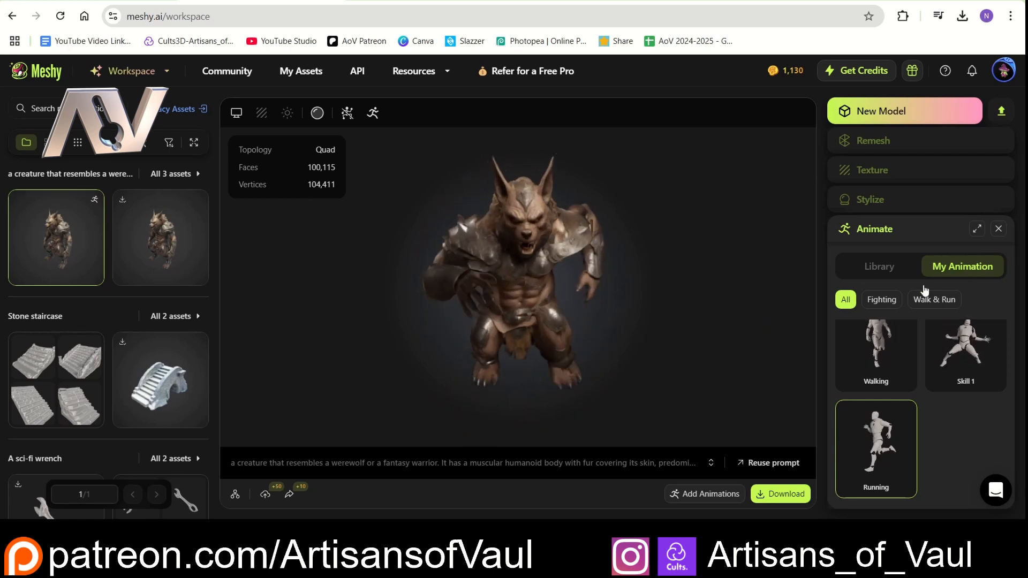
scroll(923, 336, up, 1)
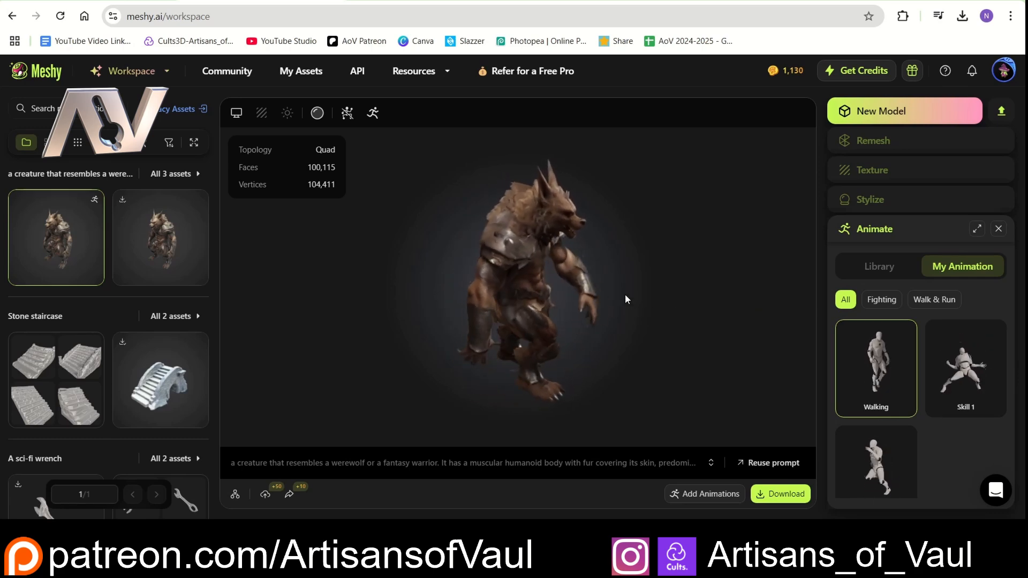
mouse_move(598, 297)
mouse_down()
mouse_move(498, 306)
mouse_move(426, 298)
mouse_move(608, 287)
mouse_up()
- Generate new text-to-3D drafts from the prompt "Mad Max Style Warrior"
click(881, 111)
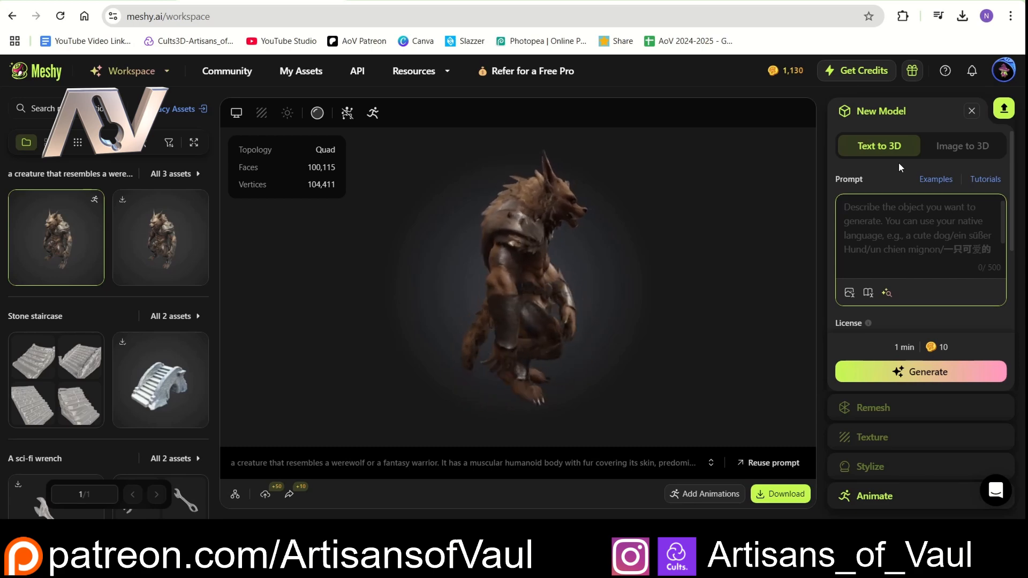
text(M)
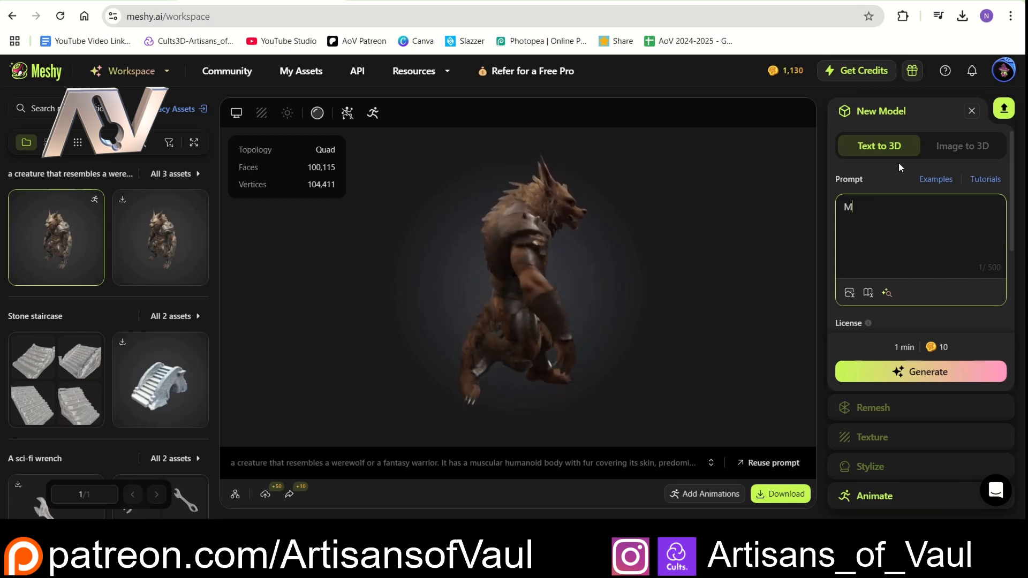
text(ad Max )
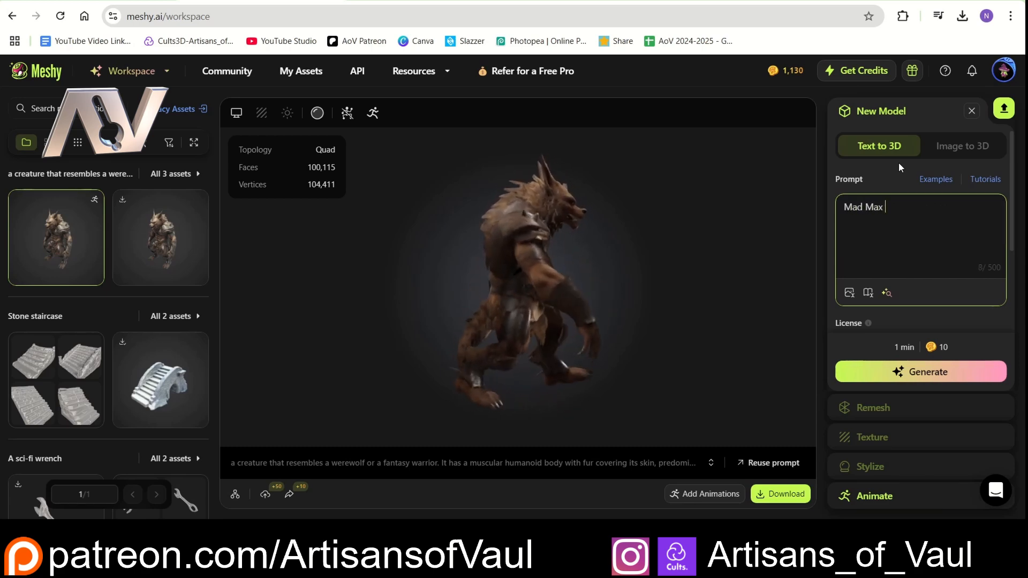
text(Style Warrior)
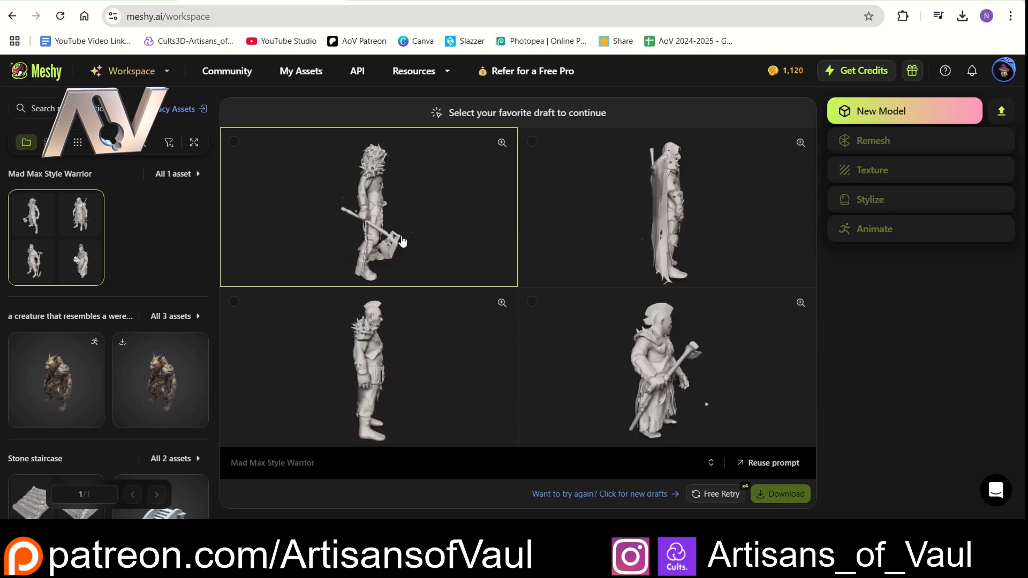
- Generate the first warrior draft with a fixed 100K polycount, quad topology and texture, and inspect the resulting model up close
click(237, 143)
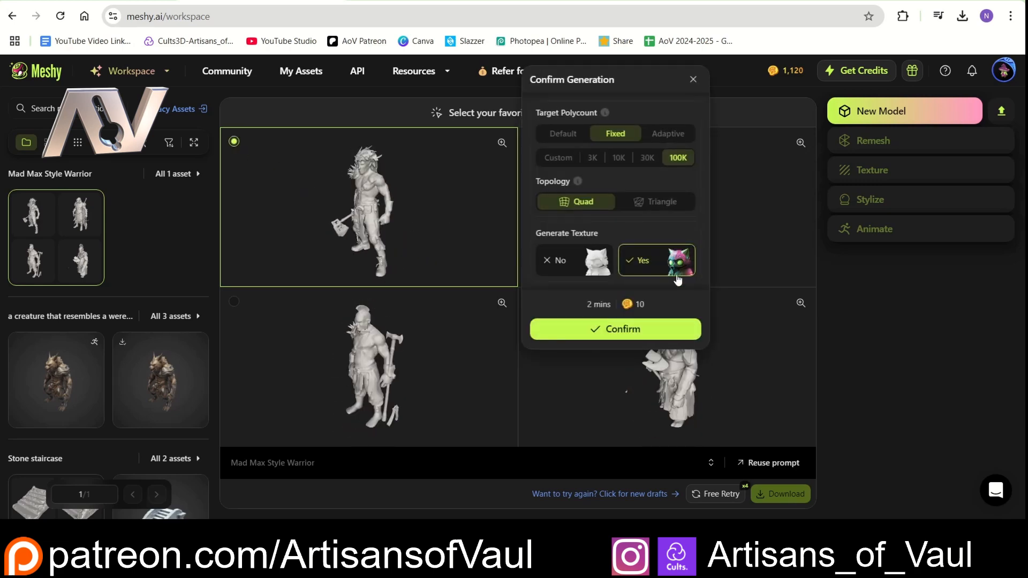
click(619, 330)
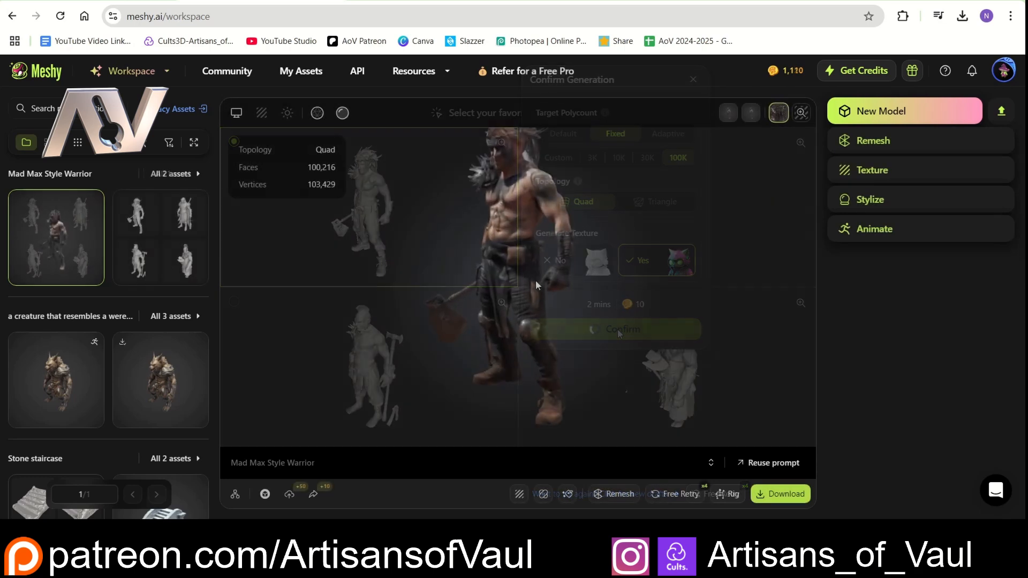
drag(550, 218, 508, 305)
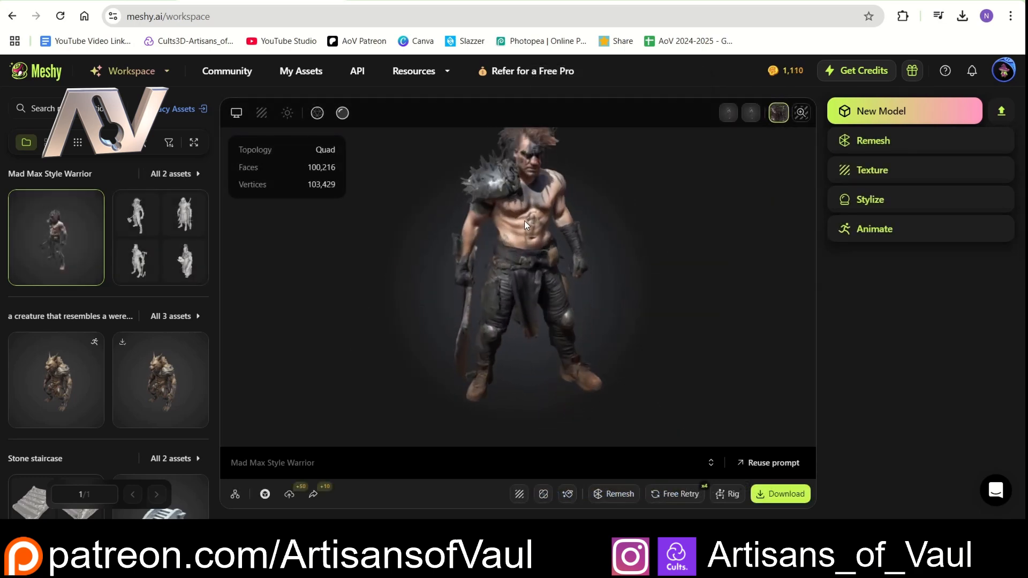
drag(523, 236, 523, 257)
scroll(545, 151, up, 5)
scroll(515, 223, up, 5)
scroll(489, 272, down, 5)
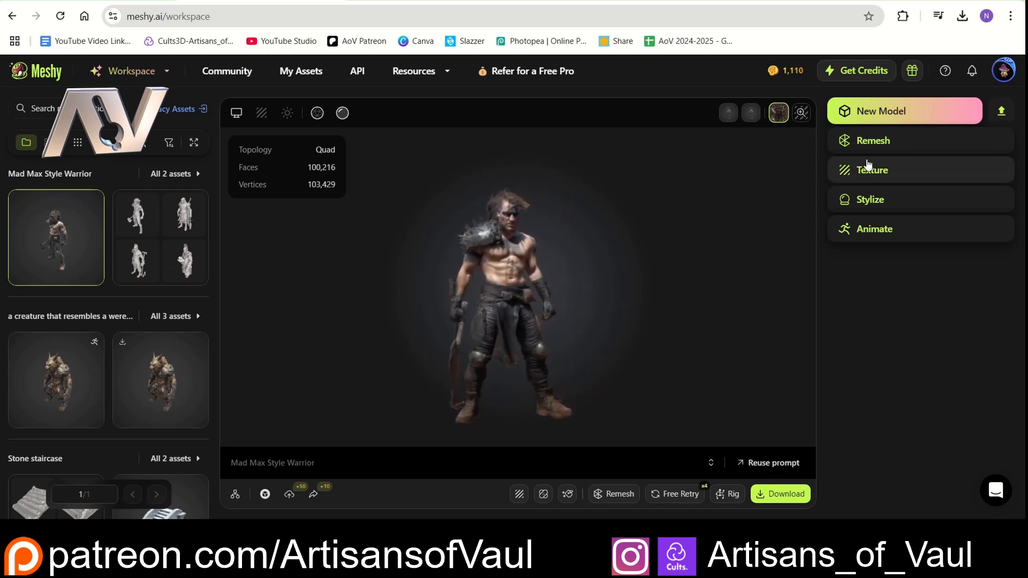
- Generate another set of text-to-3D drafts from the extended prompt "Mad Max Style Warrior, with bionic arm"
click(889, 111)
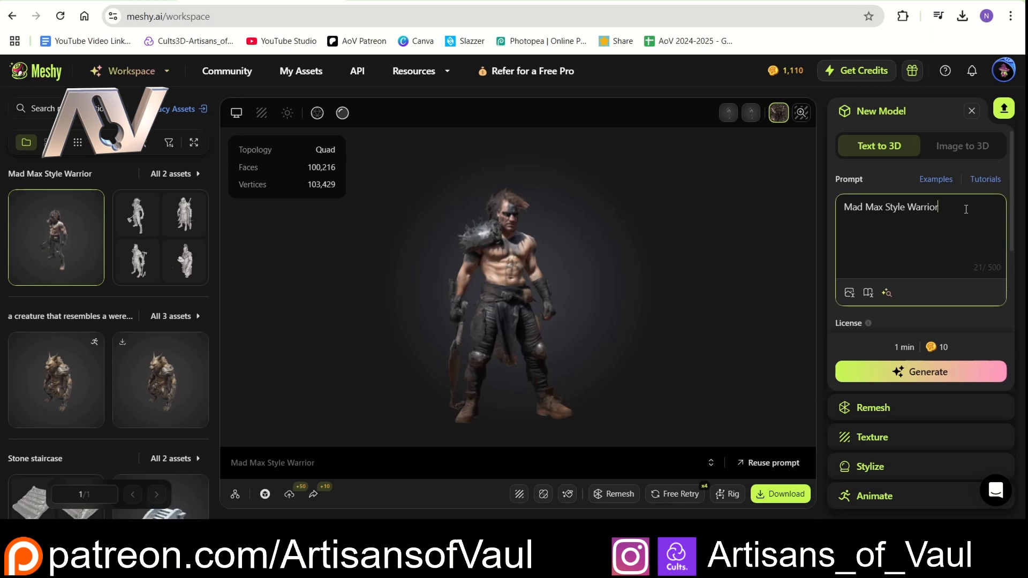
click(930, 373)
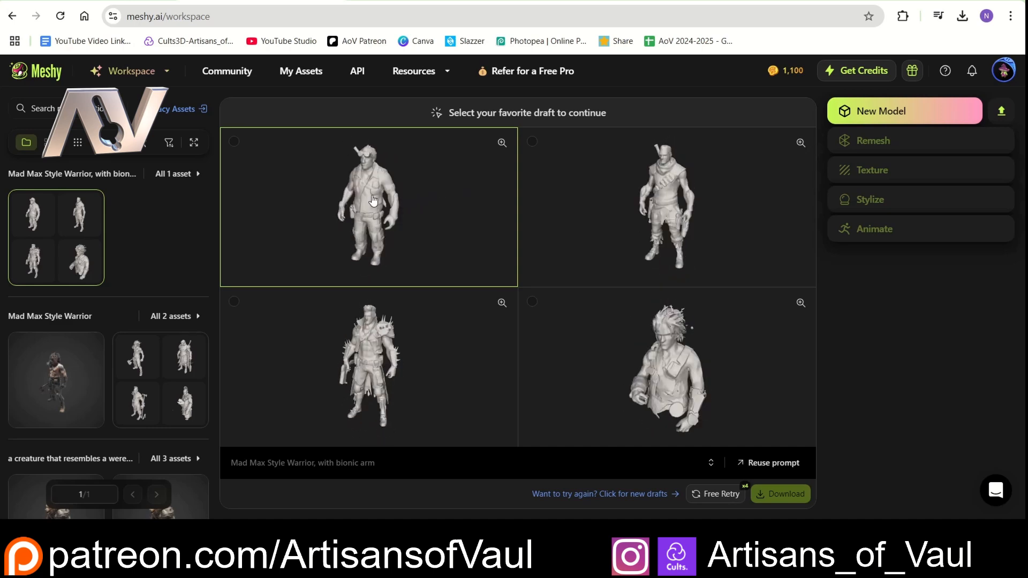
- Generate new text-to-3D drafts from the extended prompt "Mad Max Style Warrior, with bionic arm, carrying a shotgun"
click(858, 110)
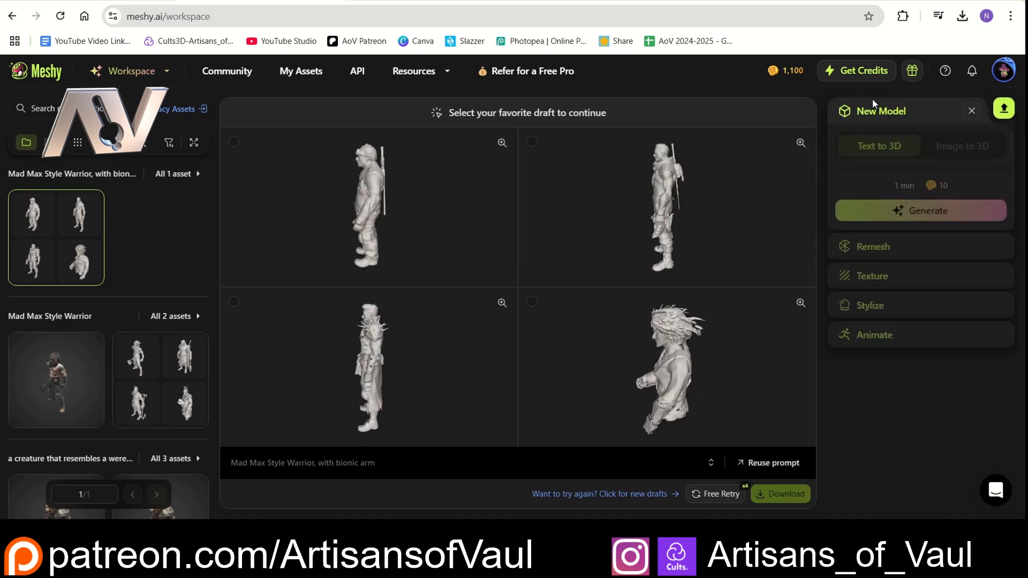
click(891, 224)
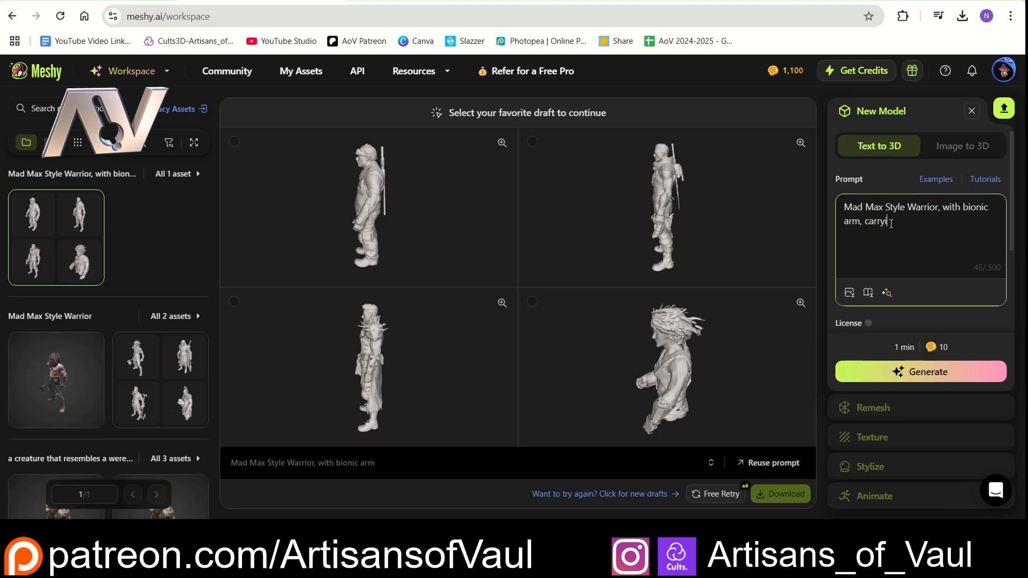
text(, carrying a shotgun)
click(915, 374)
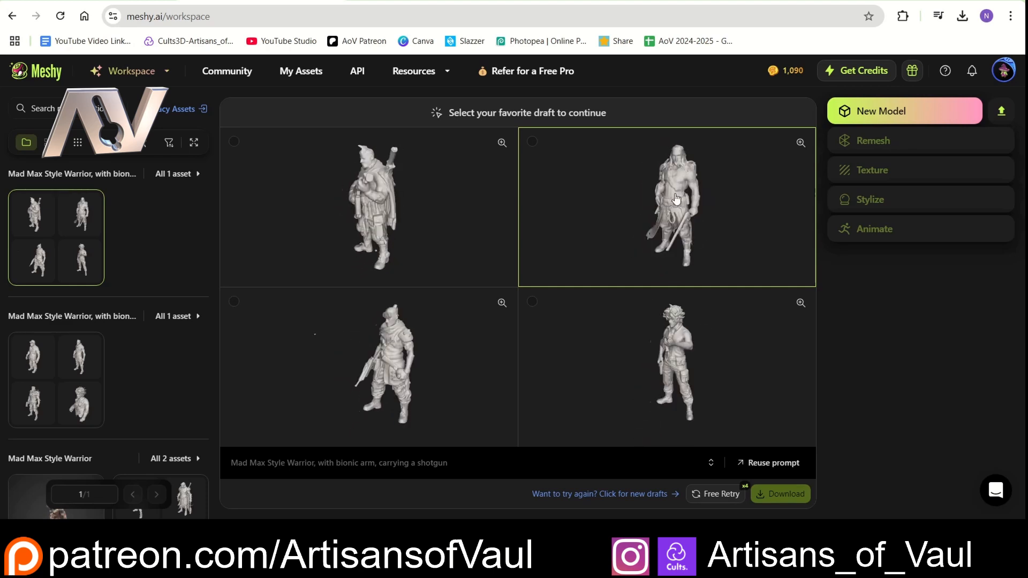
- Extend the warrior prompt with "Wearing a sci fi style helmet." and generate another set of drafts
click(904, 111)
click(967, 221)
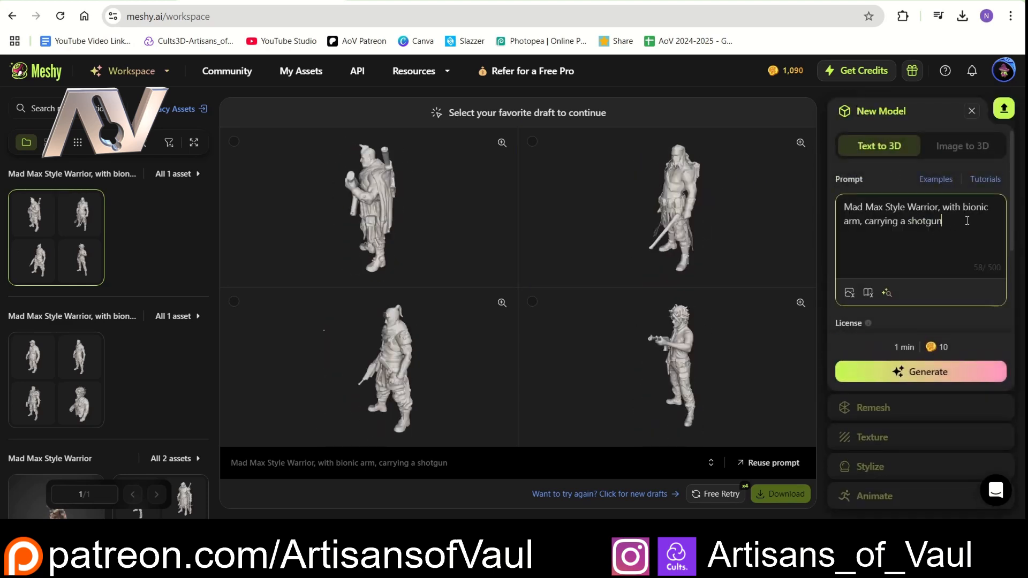
text(.  Wearing a sci fi style helme)
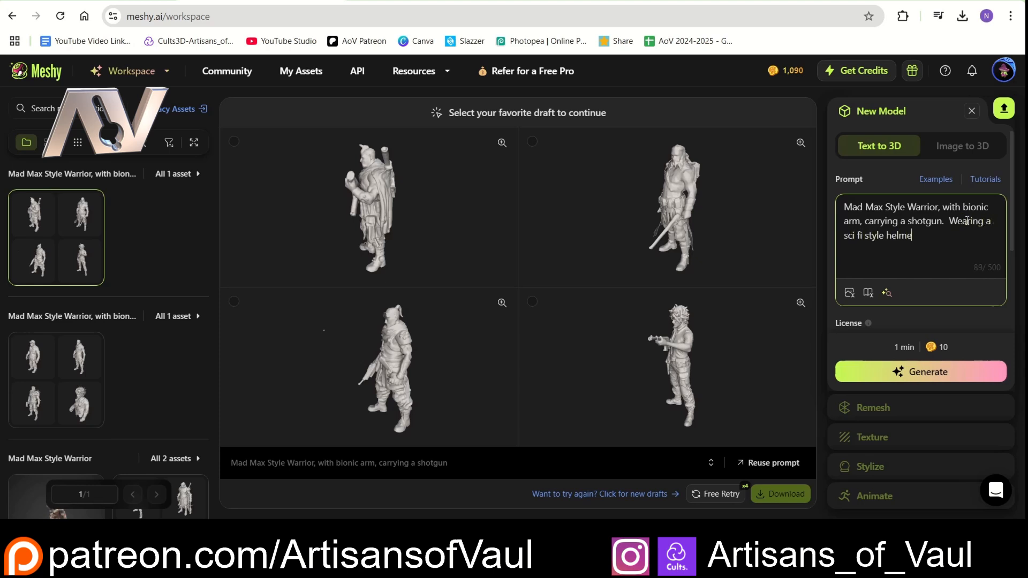
click(910, 371)
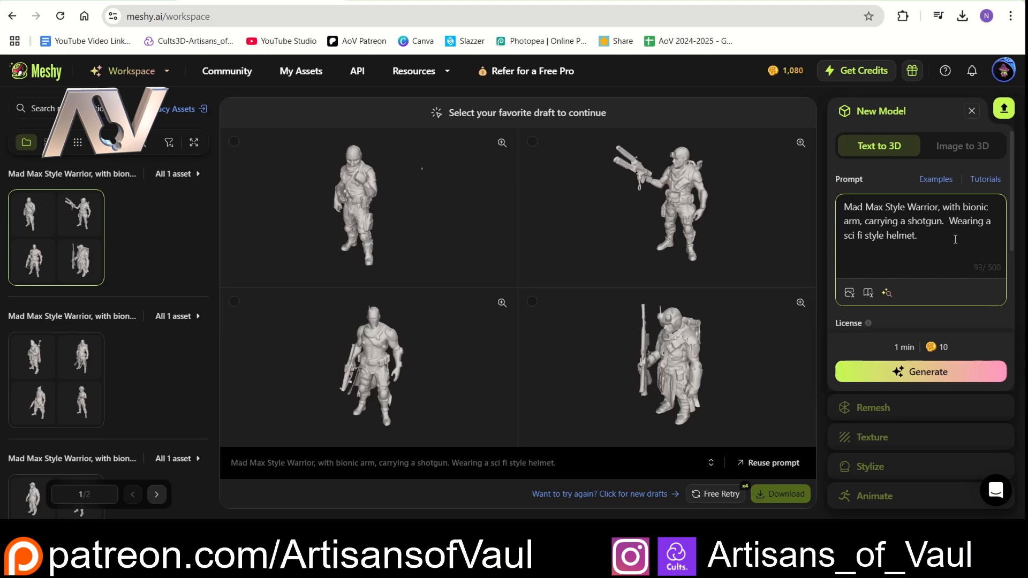
- Add "She is right a motorbike." to the end of the warrior prompt and generate new drafts
text(She i)
text(right a motor)
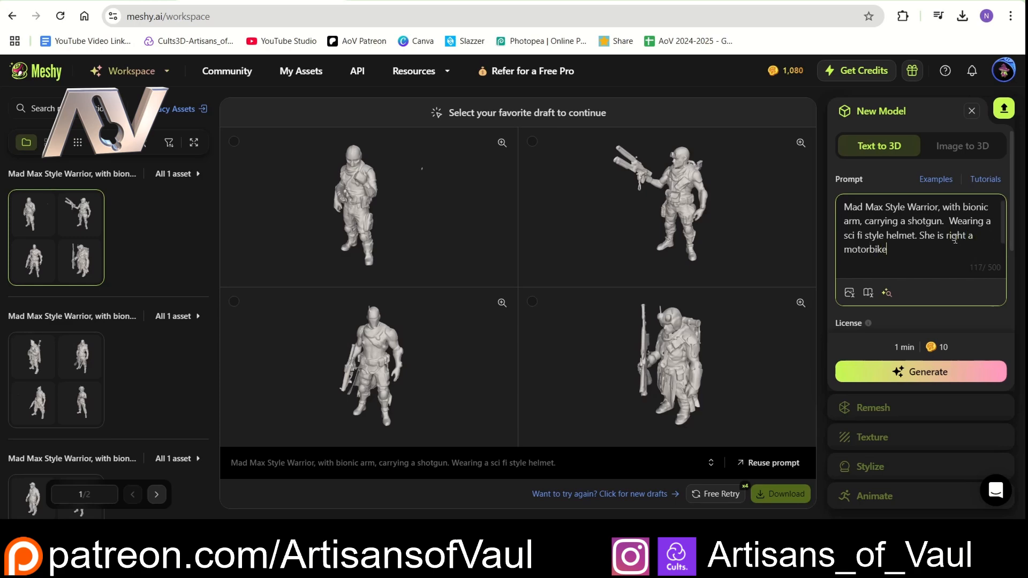
text(bike)
click(920, 372)
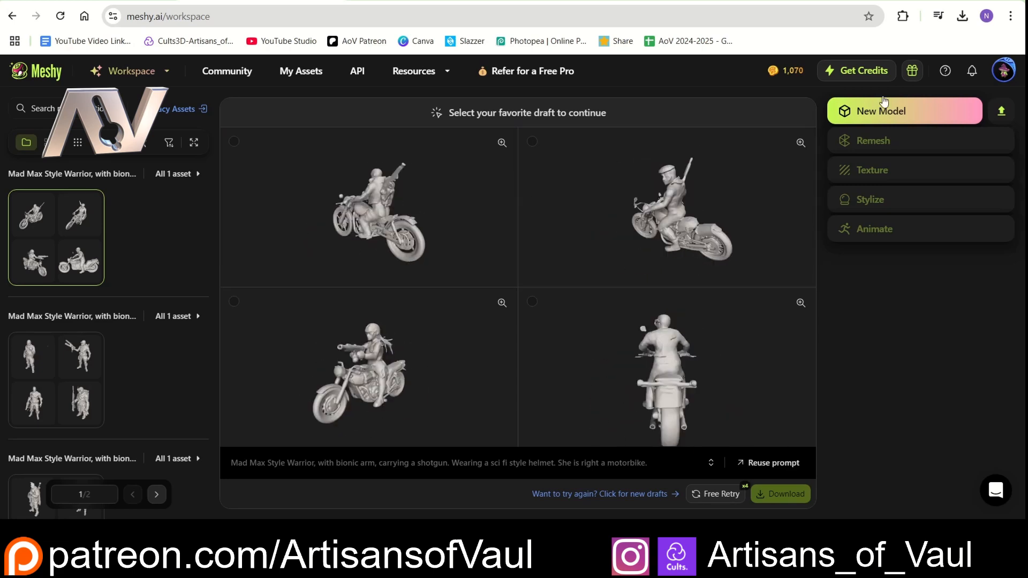
- Regenerate the motorbike warrior drafts with a free retry and open the new set for viewing
click(903, 110)
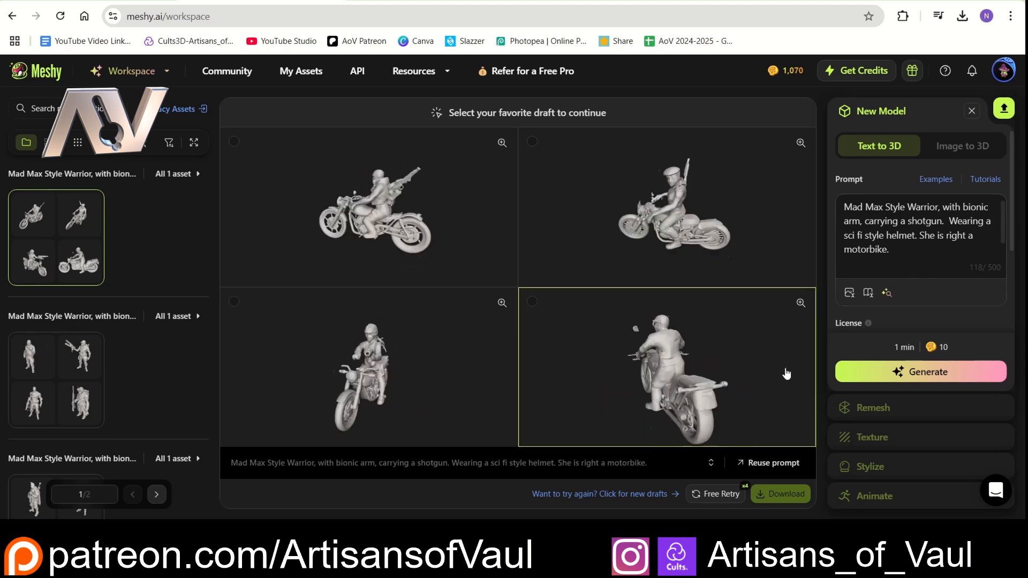
click(710, 492)
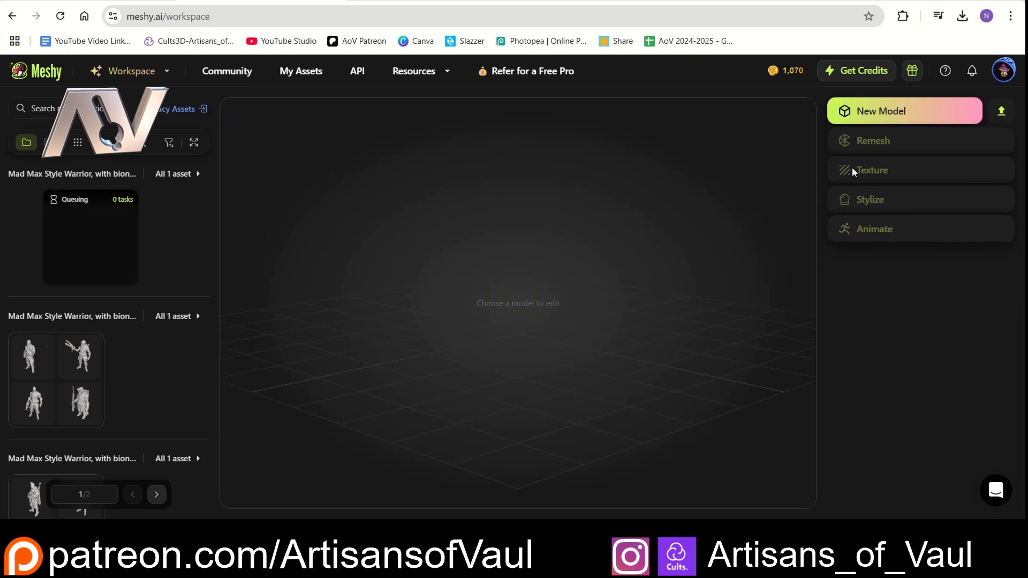
click(873, 111)
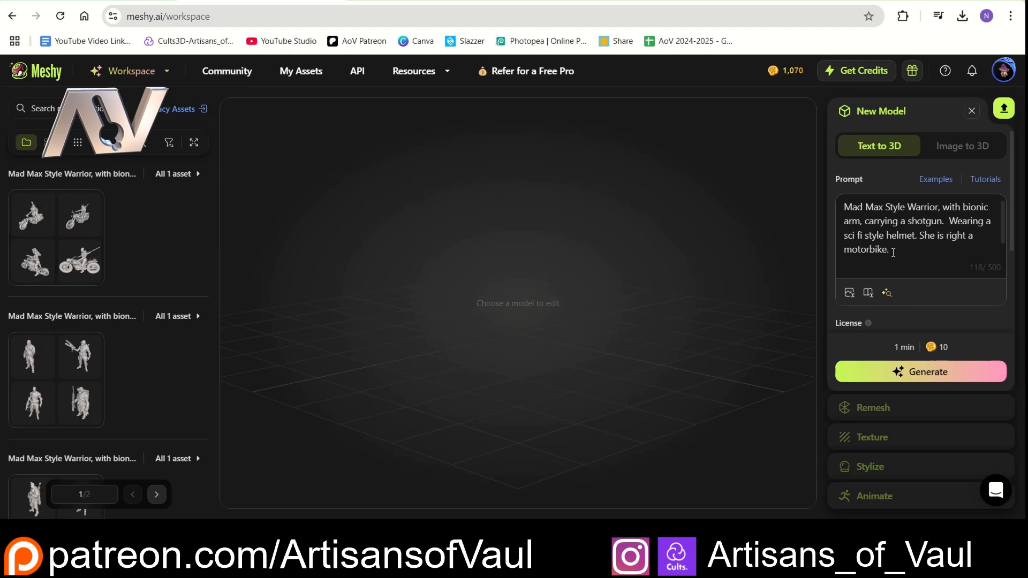
click(70, 239)
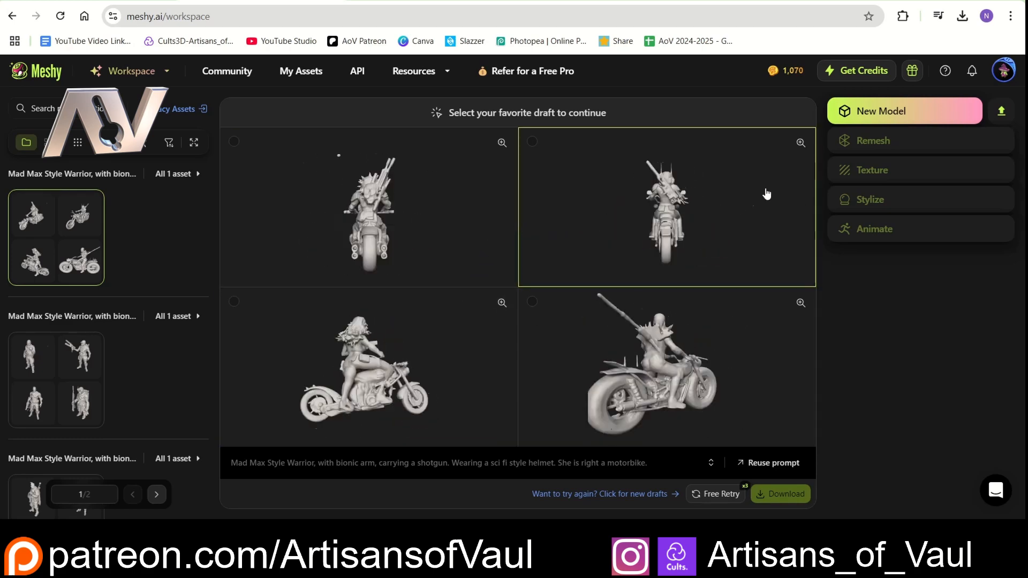
- Open the prompt tutorials for new models and look through the Prompt Guide articles
click(891, 111)
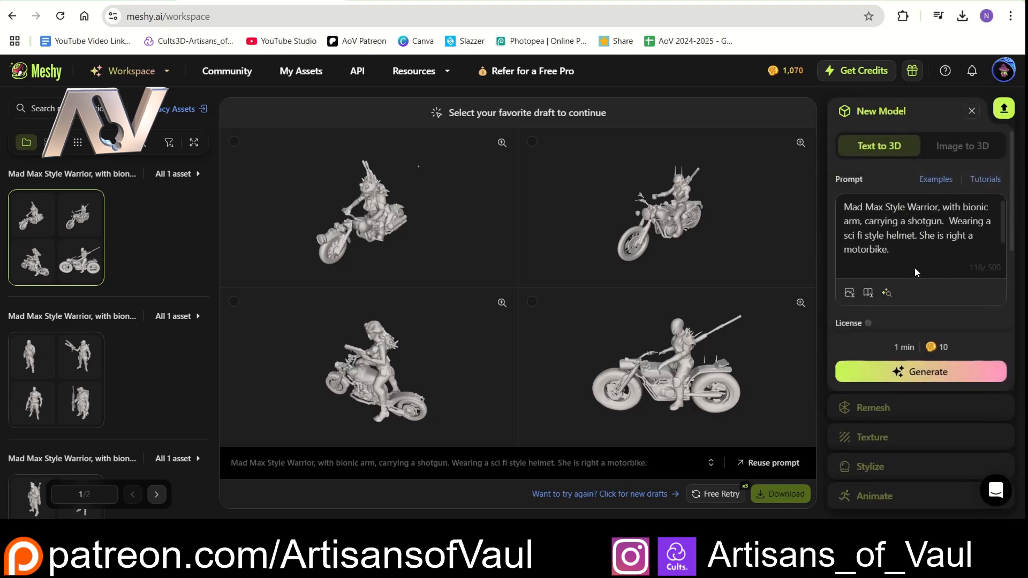
click(987, 179)
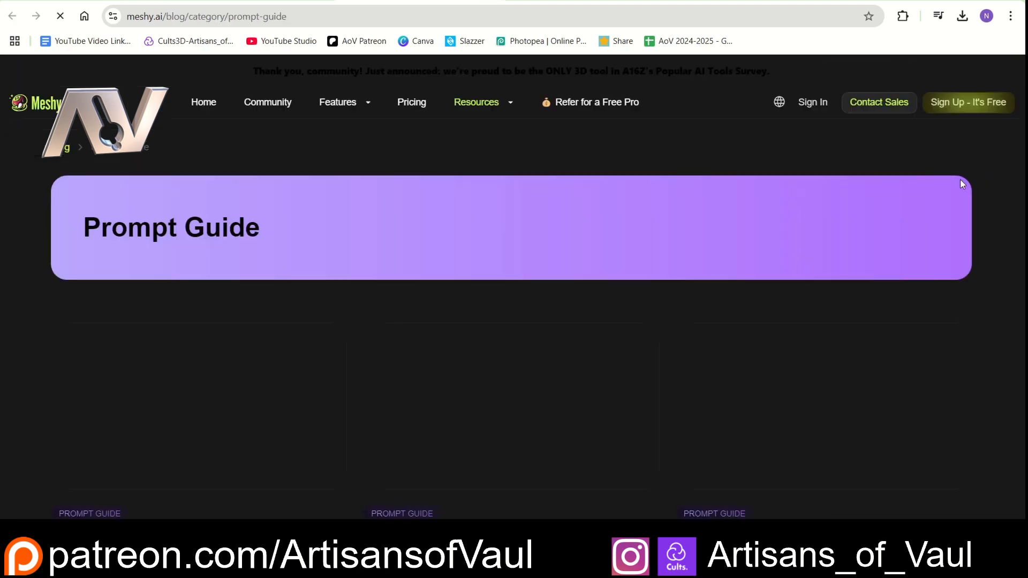
scroll(388, 233, down, 3)
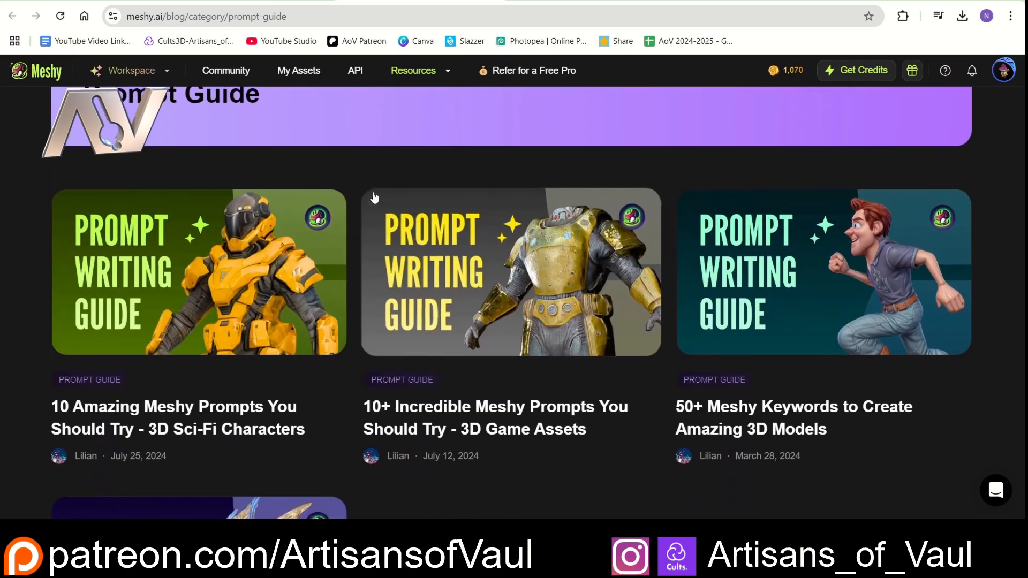
scroll(357, 181, down, 1)
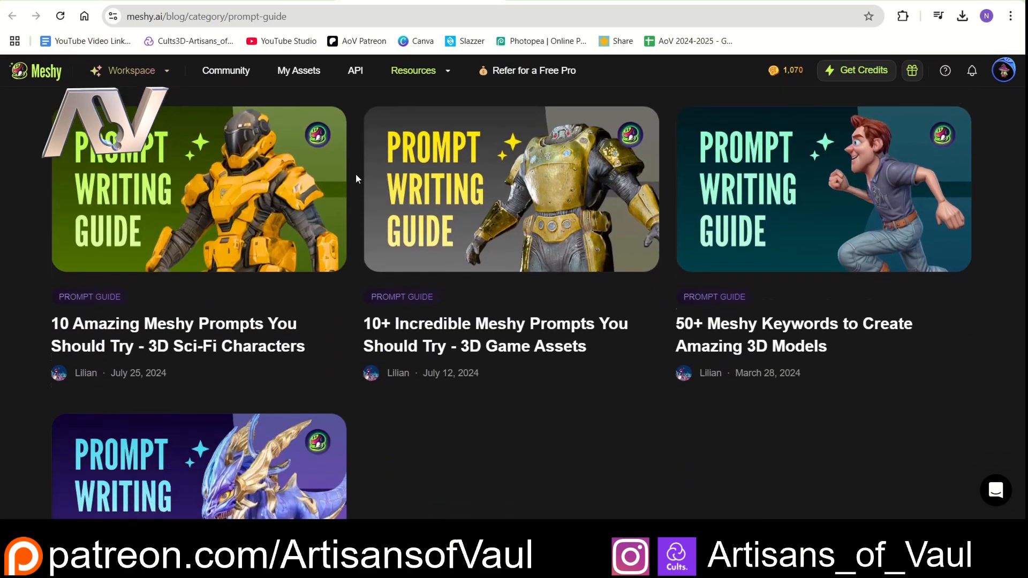
scroll(356, 177, down, 1)
scroll(356, 177, up, 3)
scroll(356, 179, down, 4)
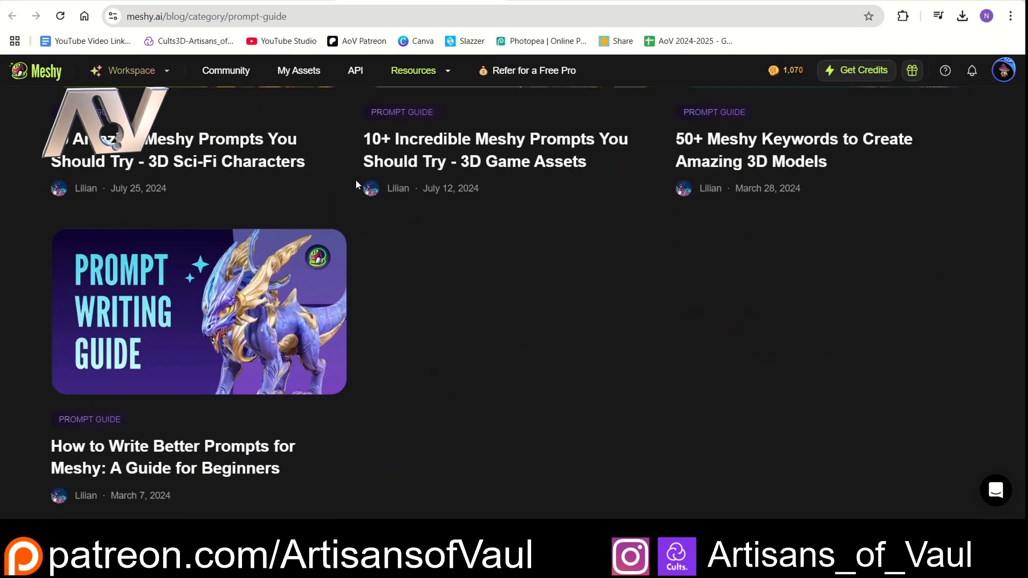
scroll(355, 191, up, 5)
scroll(358, 294, down, 2)
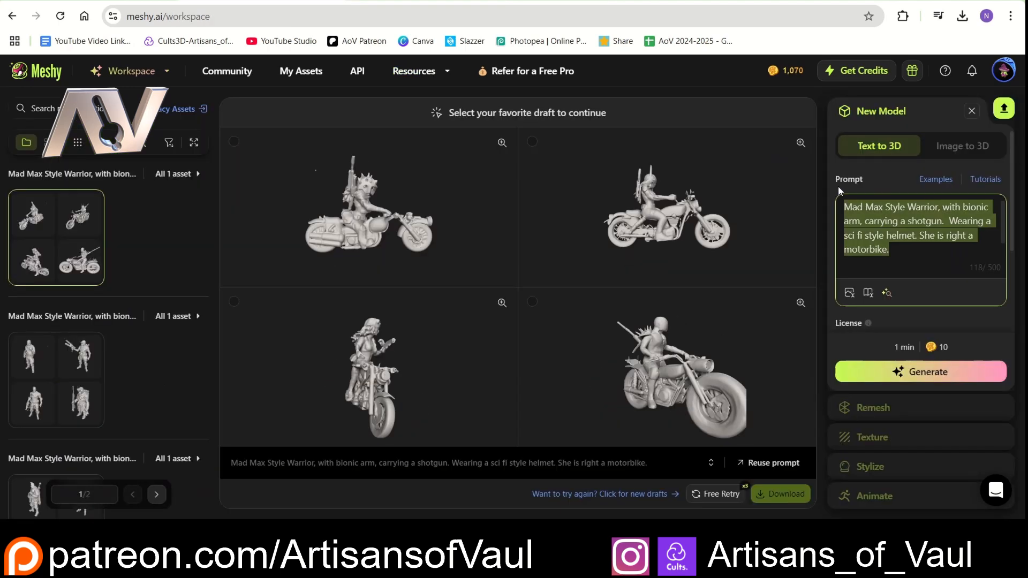
- Review the earlier bionic arm warrior drafts and the textured Mad Max Style Warrior model
scroll(53, 339, down, 4)
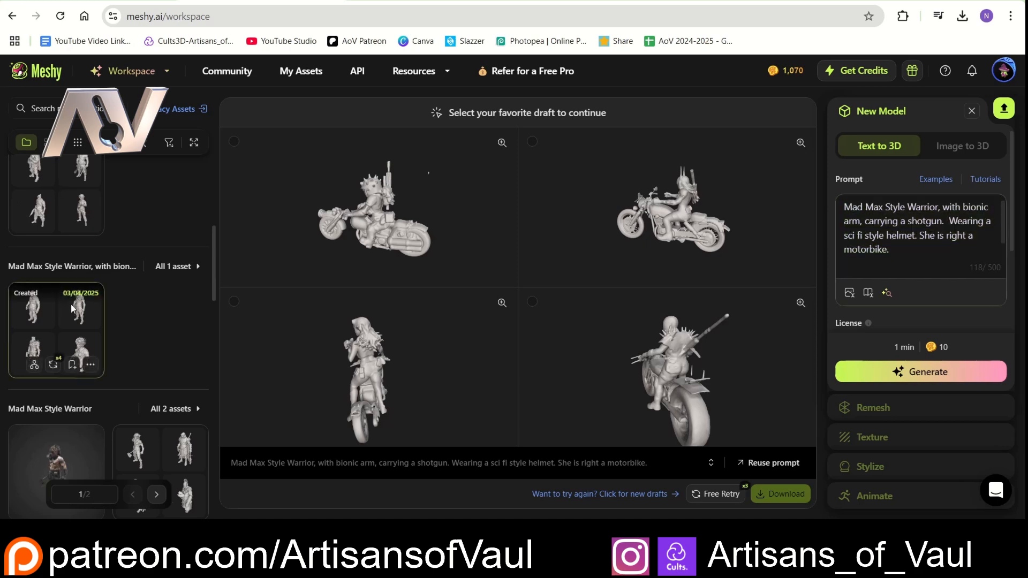
click(71, 304)
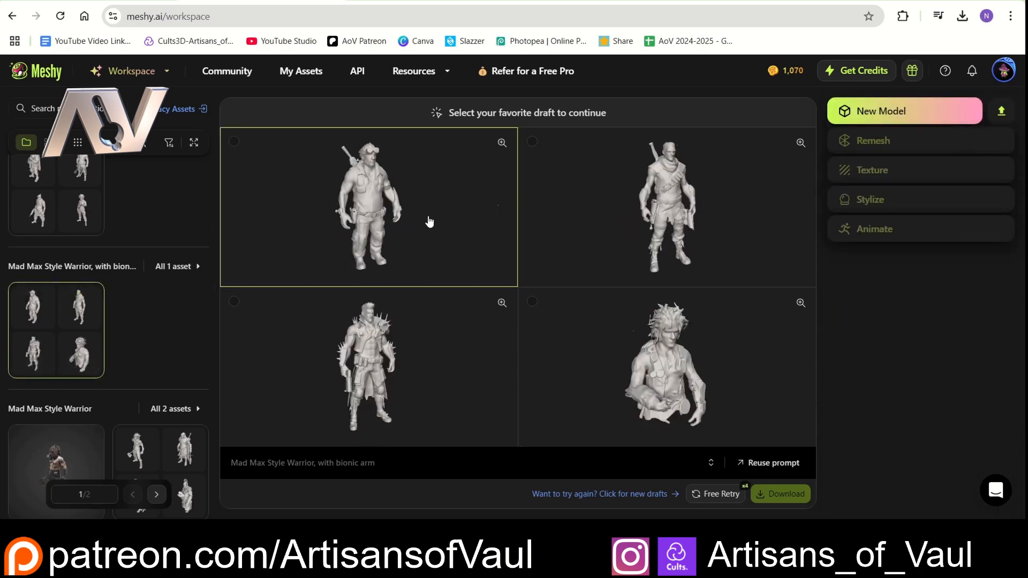
scroll(107, 321, down, 3)
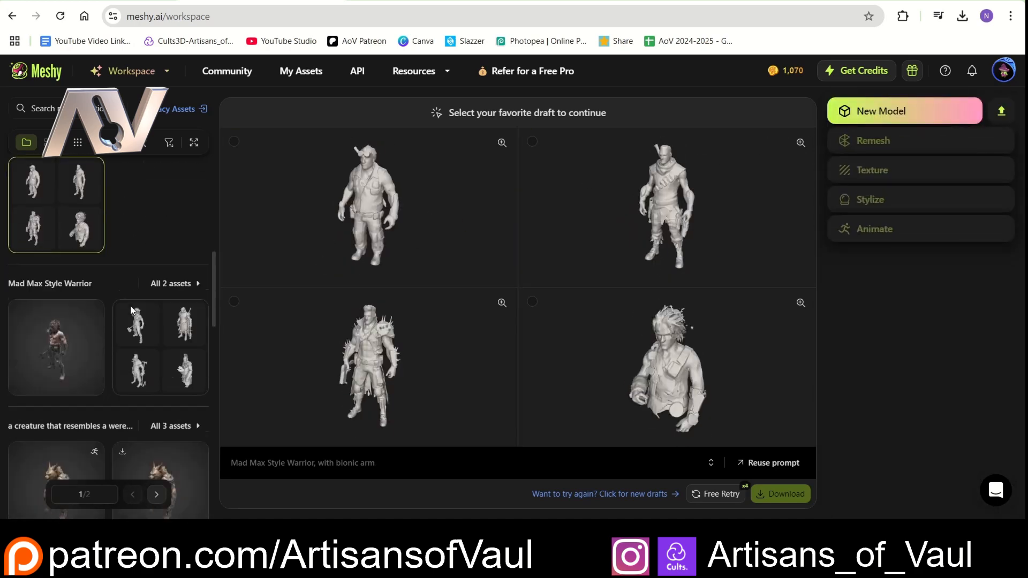
click(79, 332)
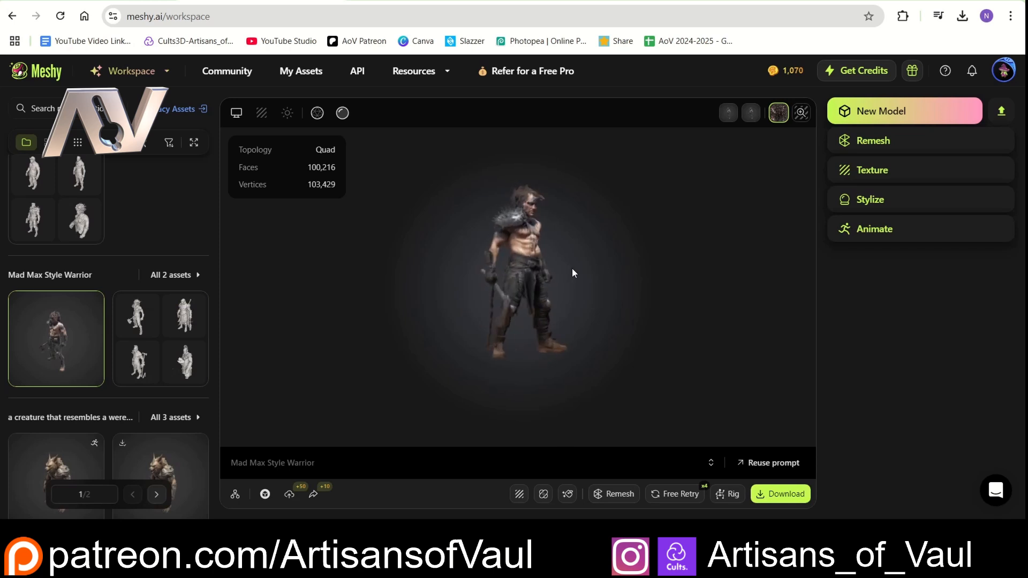
- Generate text-to-3D drafts of a separate body part from the new prompt "sci fi bionic arm"
click(862, 112)
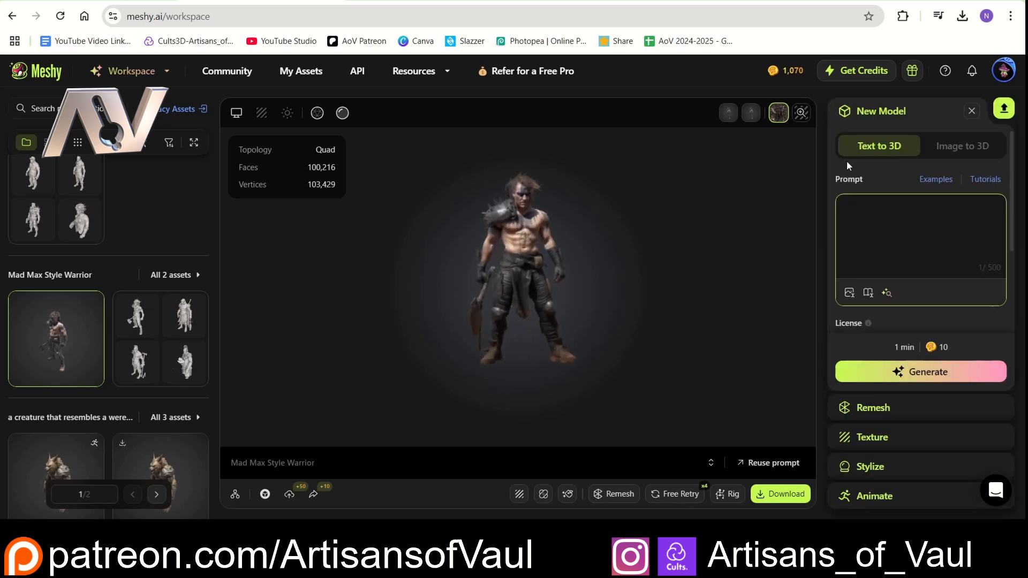
text(sci fi bionic arm)
click(896, 370)
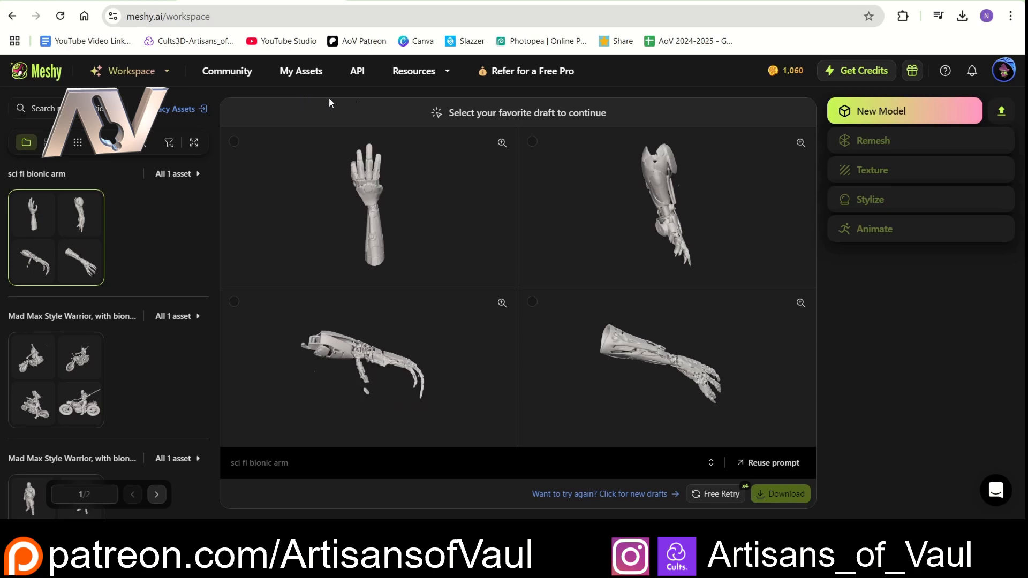
- Go to the Meshy Community page and start a new Image to 3D model from there
click(50, 76)
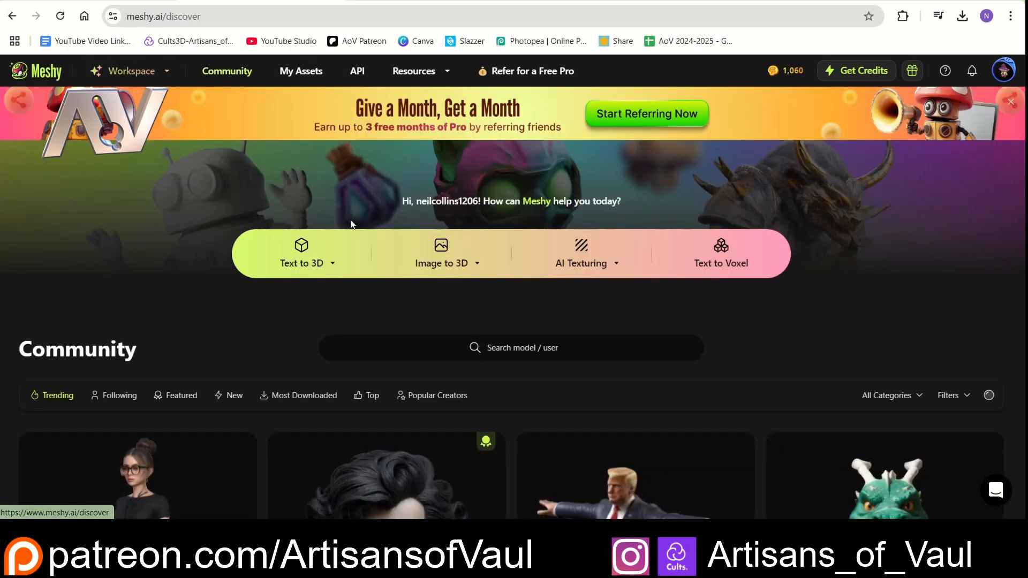
scroll(351, 223, down, 3)
scroll(428, 167, up, 1)
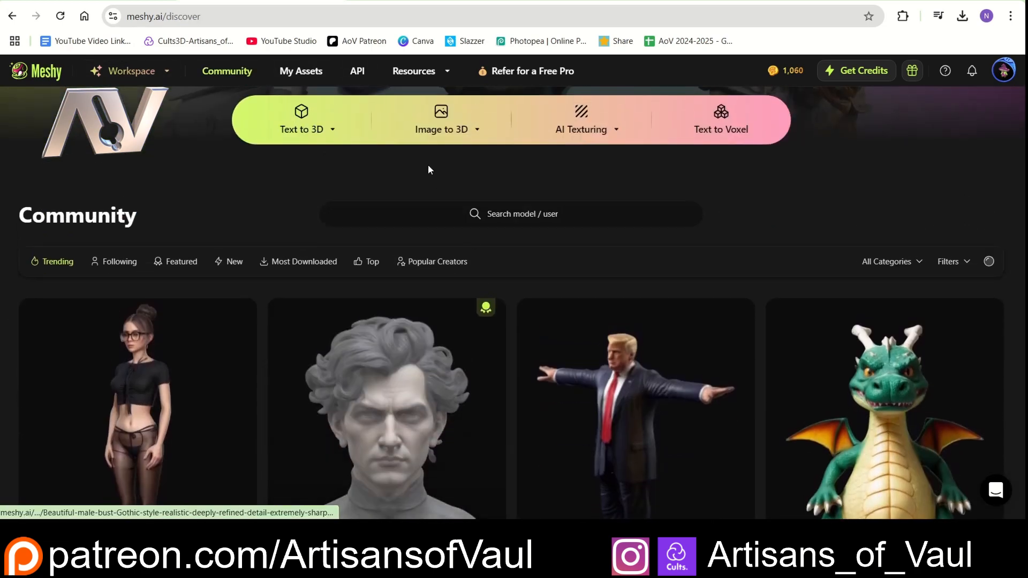
click(438, 125)
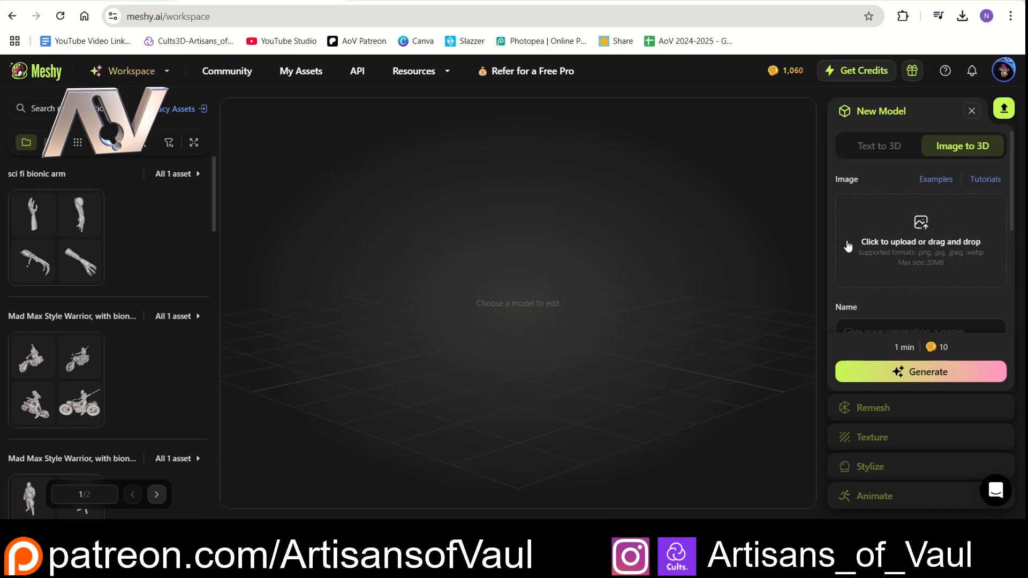
- Preview the helmet picture Jeff.jpg from the Meshy folder, upload it as the source image and generate drafts from it
click(396, 561)
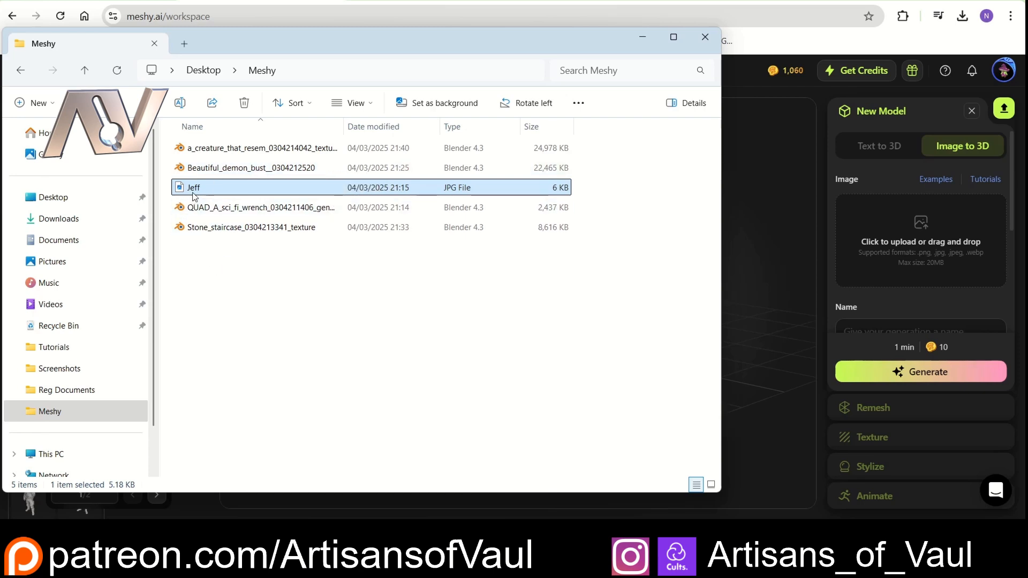
drag(192, 191, 241, 194)
double_click(241, 192)
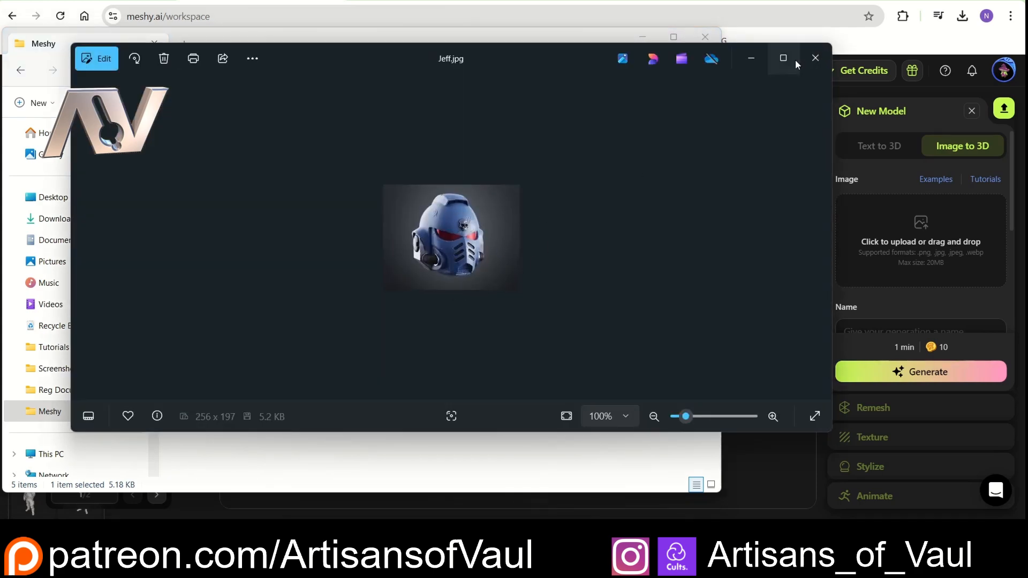
click(815, 57)
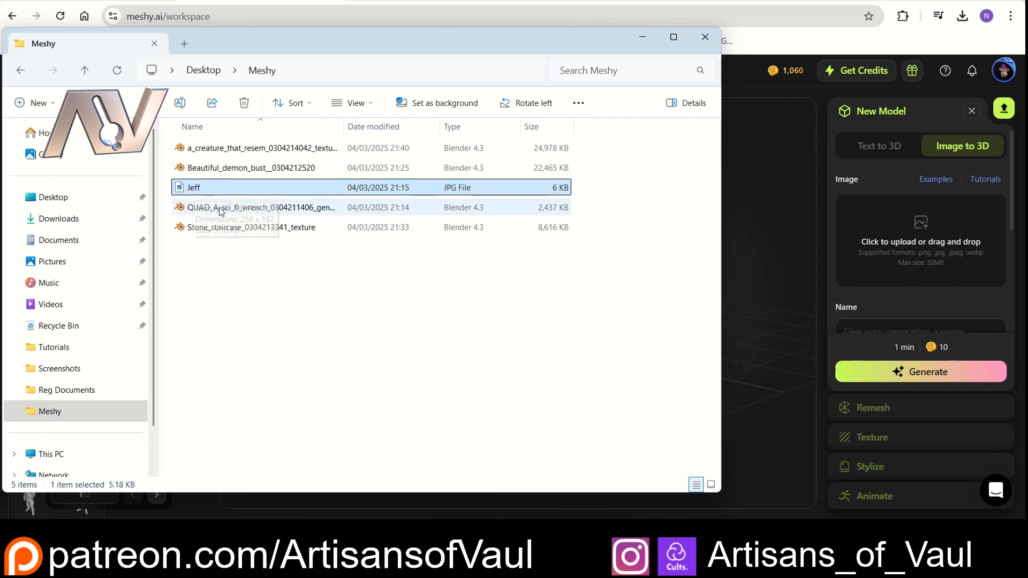
drag(201, 191, 910, 262)
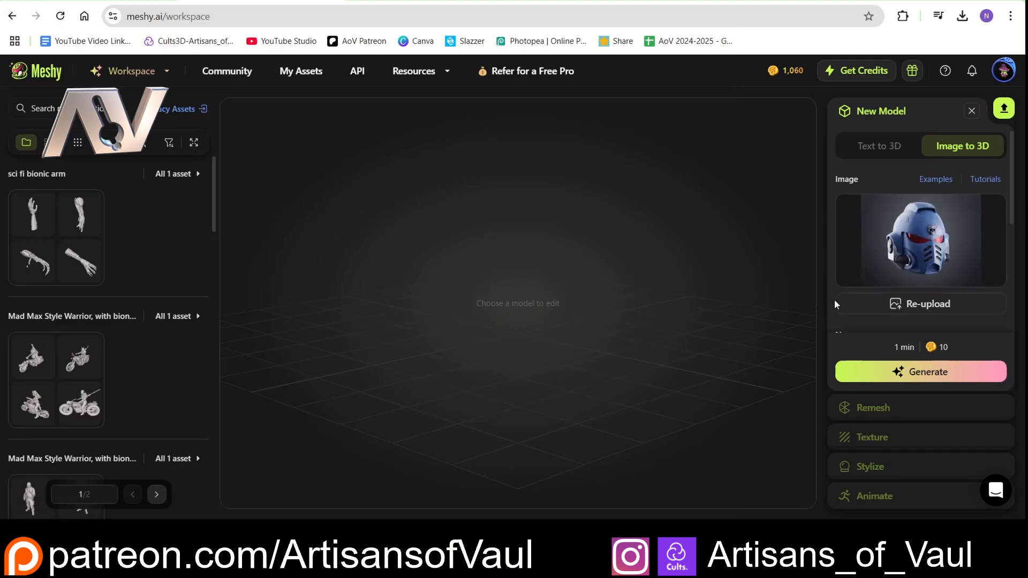
click(934, 375)
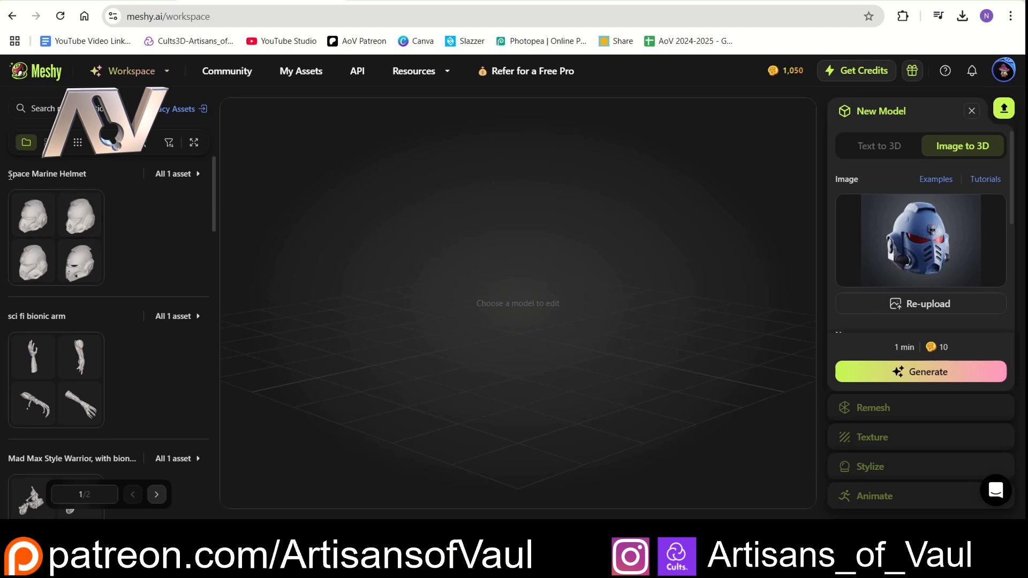
- Compare the name of the new helmet drafts with that of the older blue helmet at the end of the asset list
drag(10, 176, 86, 175)
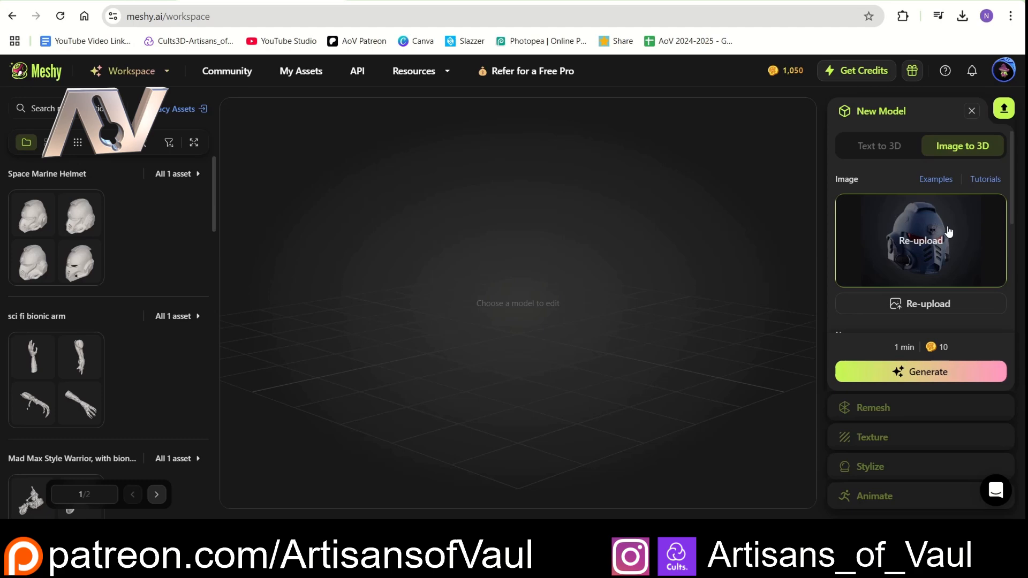
drag(214, 188, 220, 487)
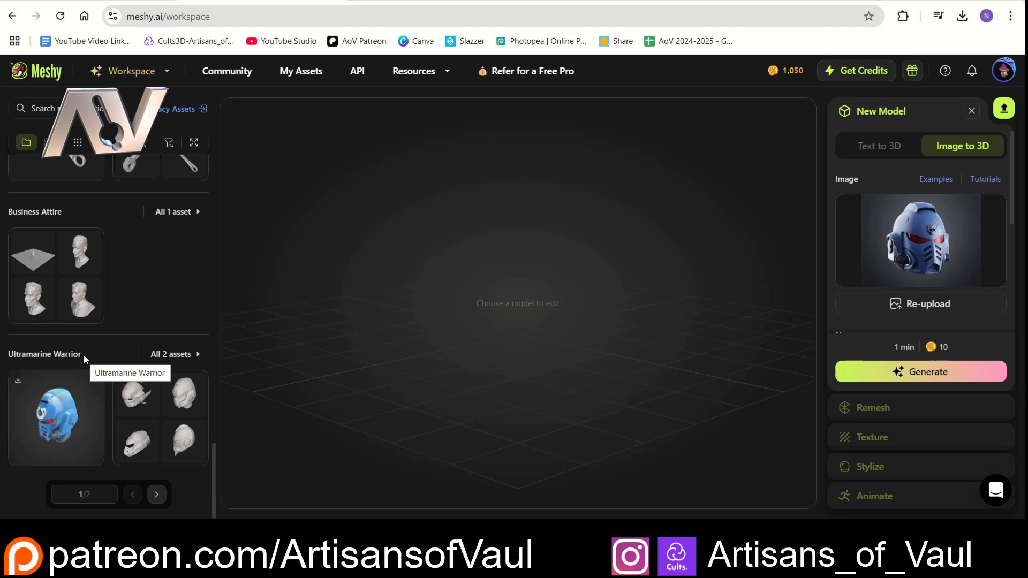
scroll(161, 268, up, 10)
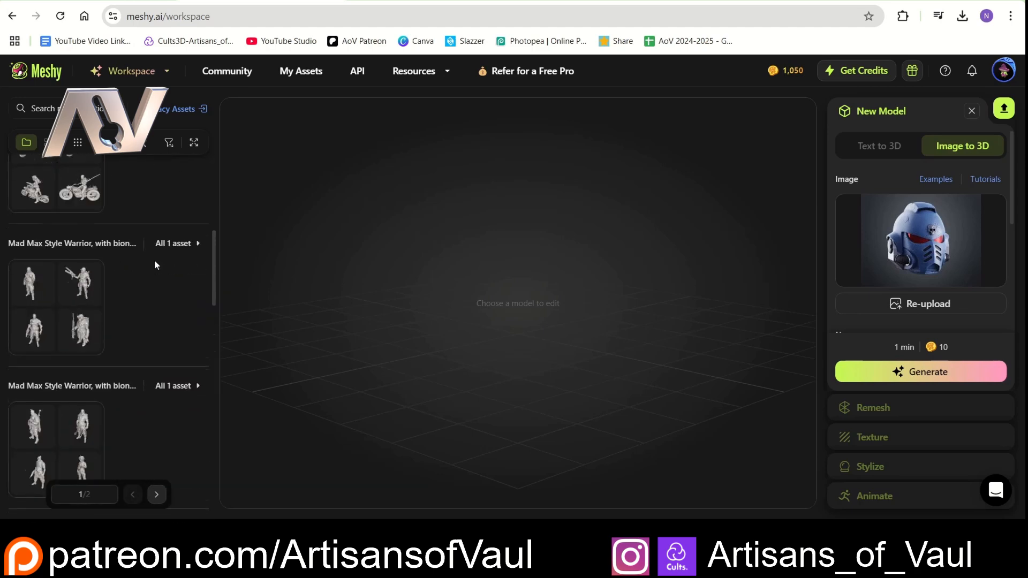
- Generate a textured model from the second Space Marine Helmet draft, using a fixed 100K polycount and Quad topology, and inspect its front
scroll(156, 264, up, 5)
click(51, 222)
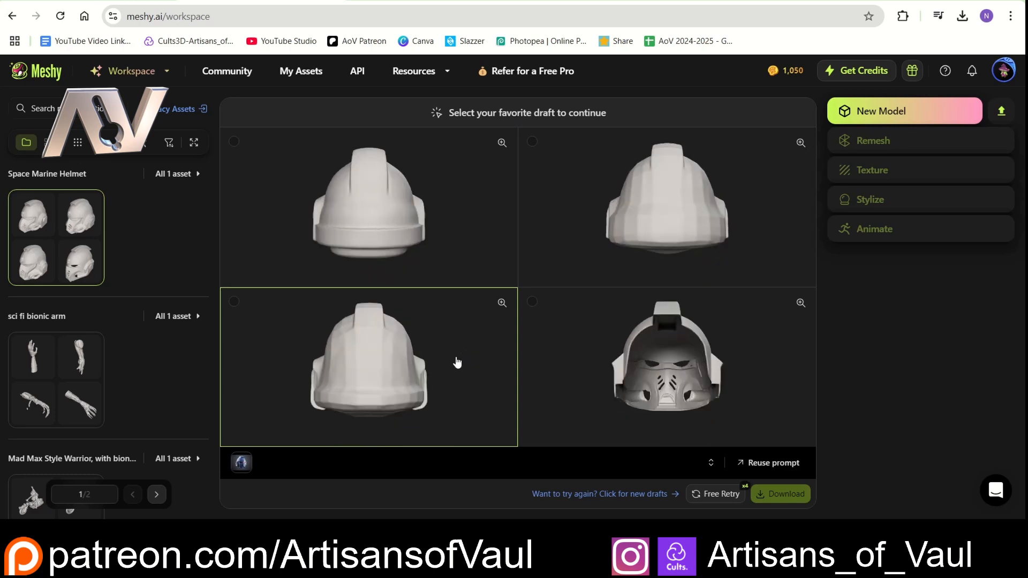
click(675, 225)
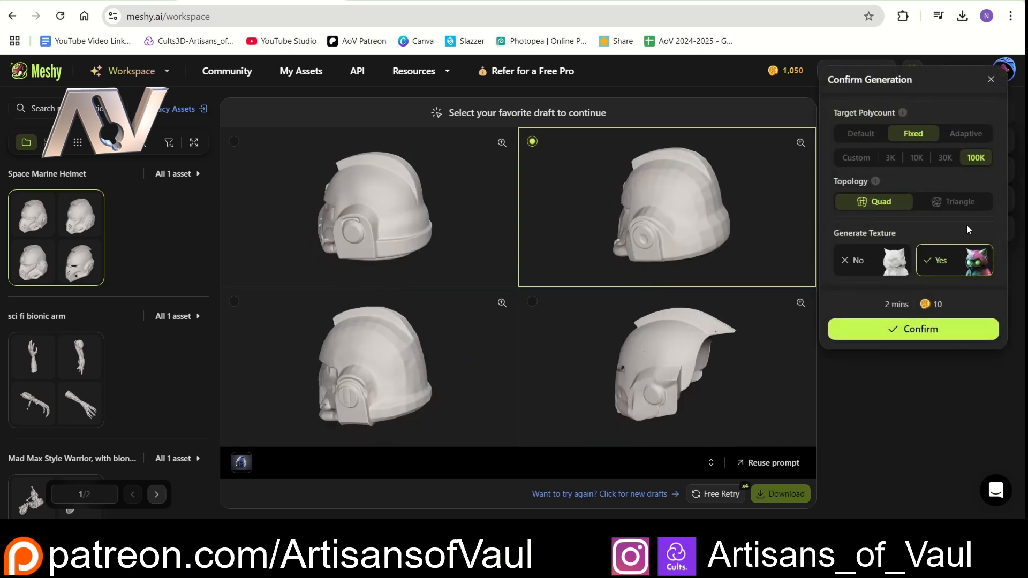
click(929, 331)
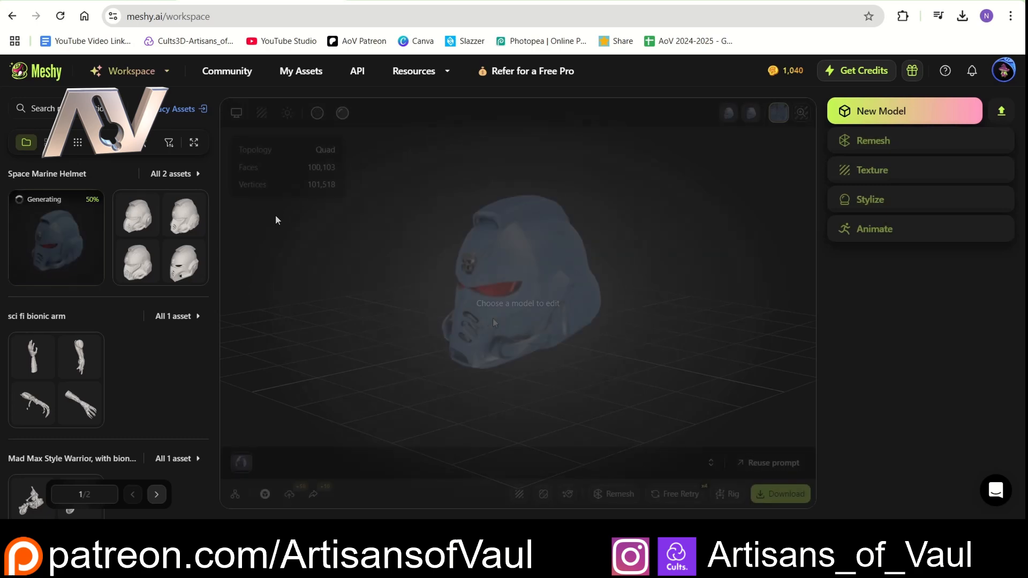
drag(482, 316, 580, 360)
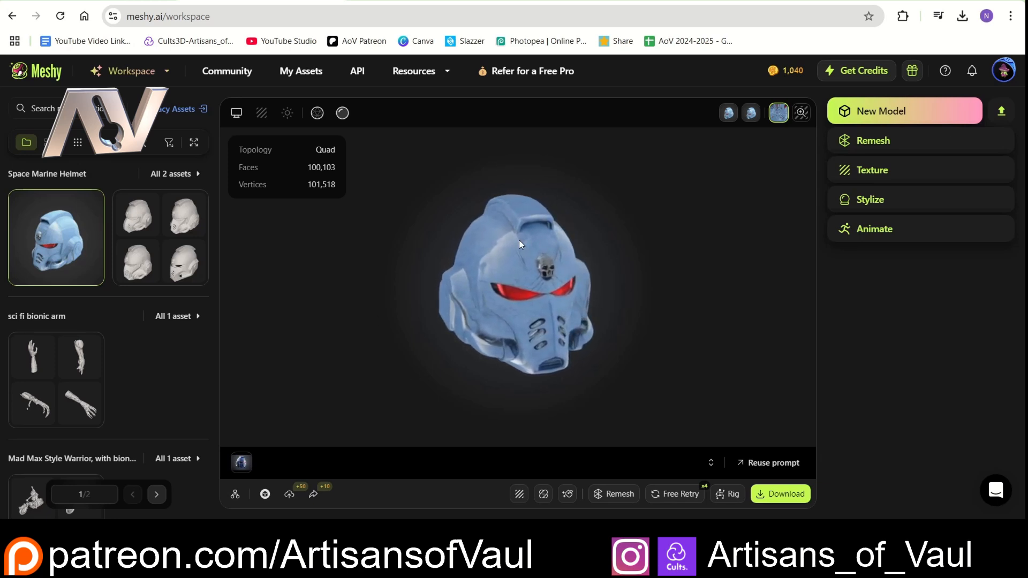
mouse_move(519, 243)
mouse_down()
mouse_move(407, 257)
mouse_move(456, 265)
mouse_move(534, 249)
mouse_move(564, 223)
mouse_move(578, 226)
mouse_move(579, 264)
mouse_move(524, 289)
mouse_move(483, 270)
mouse_move(512, 230)
mouse_up()
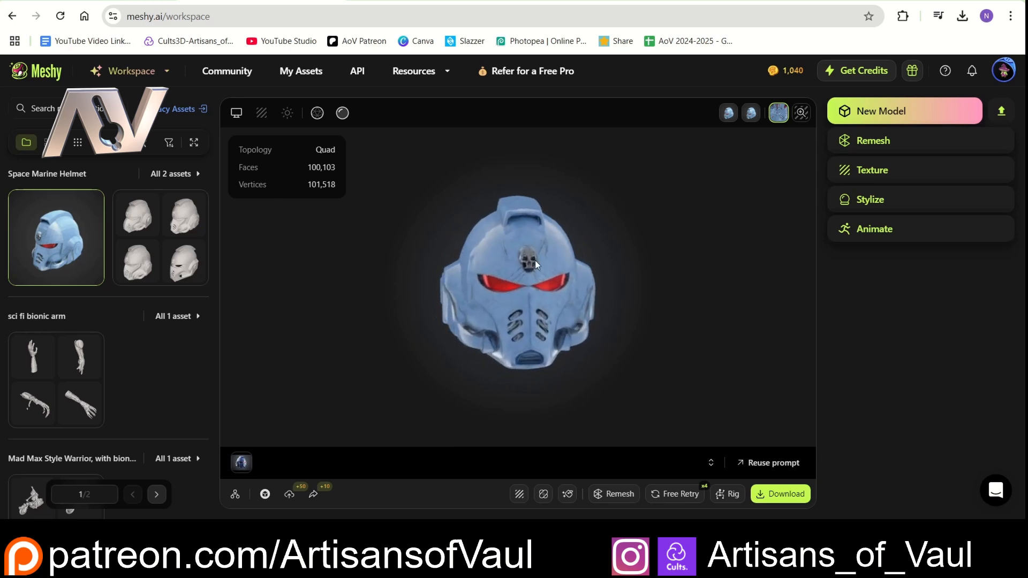
- Open the finished "A sci-fi wrench" model from the asset list and inspect its jaw, screw and handle from several angles
scroll(161, 343, down, 3)
scroll(163, 322, down, 10)
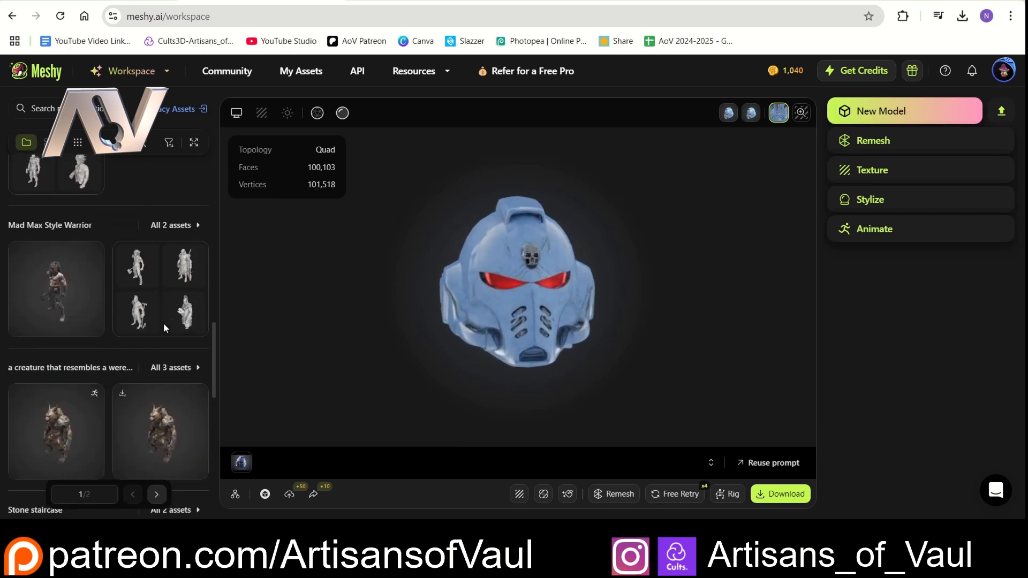
click(75, 318)
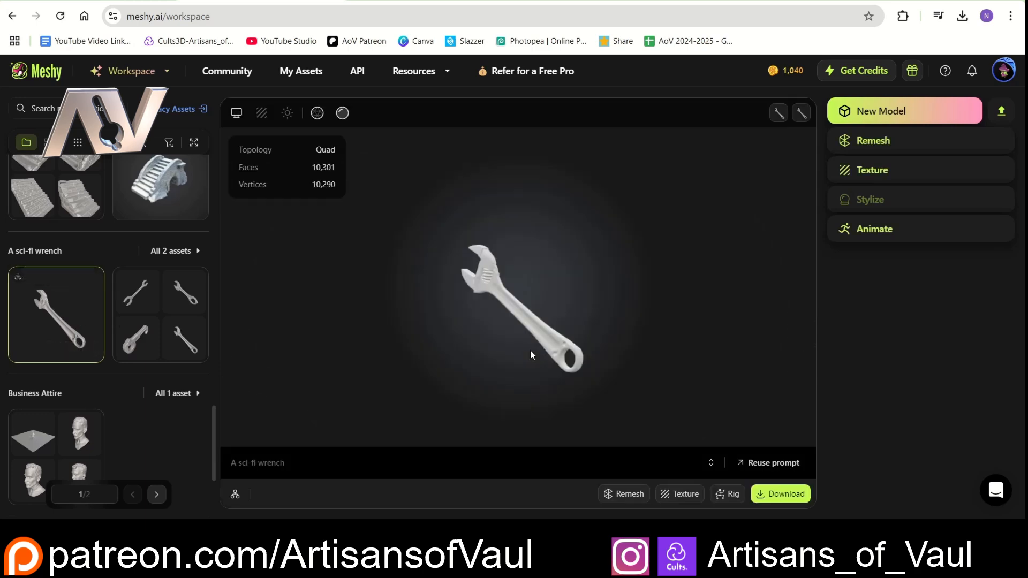
drag(505, 325, 528, 312)
scroll(526, 316, up, 3)
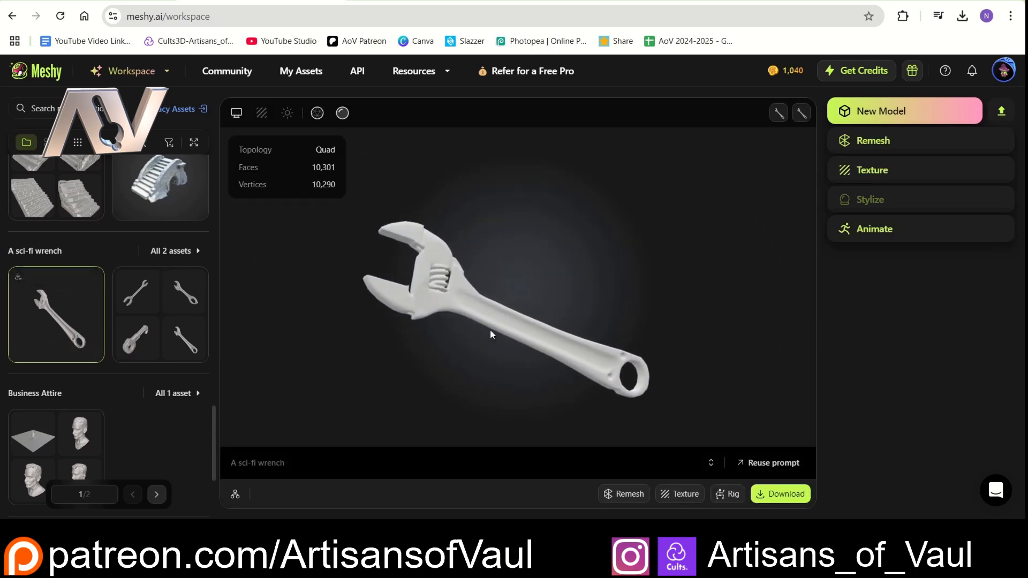
drag(489, 329, 496, 285)
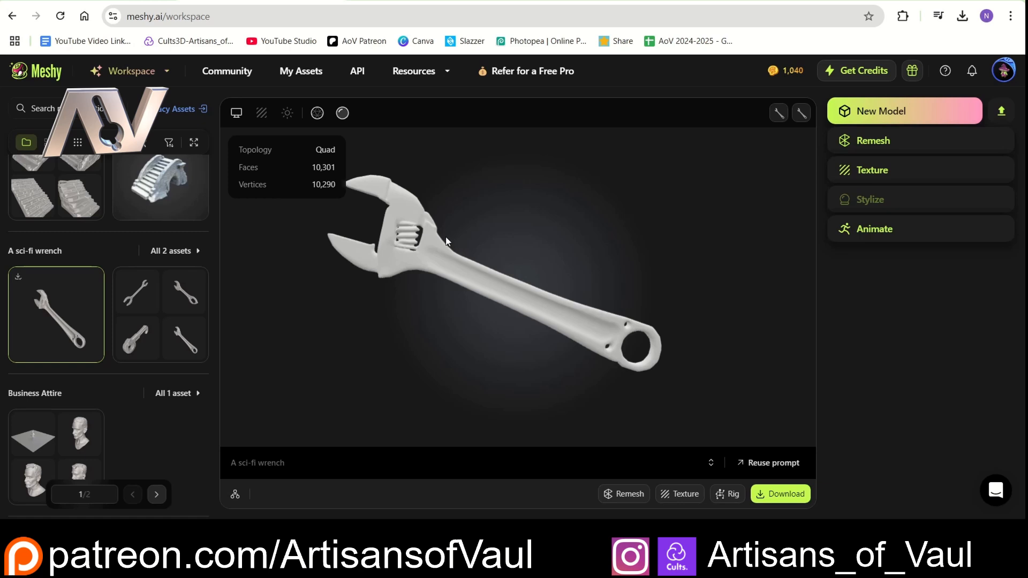
drag(447, 242, 574, 319)
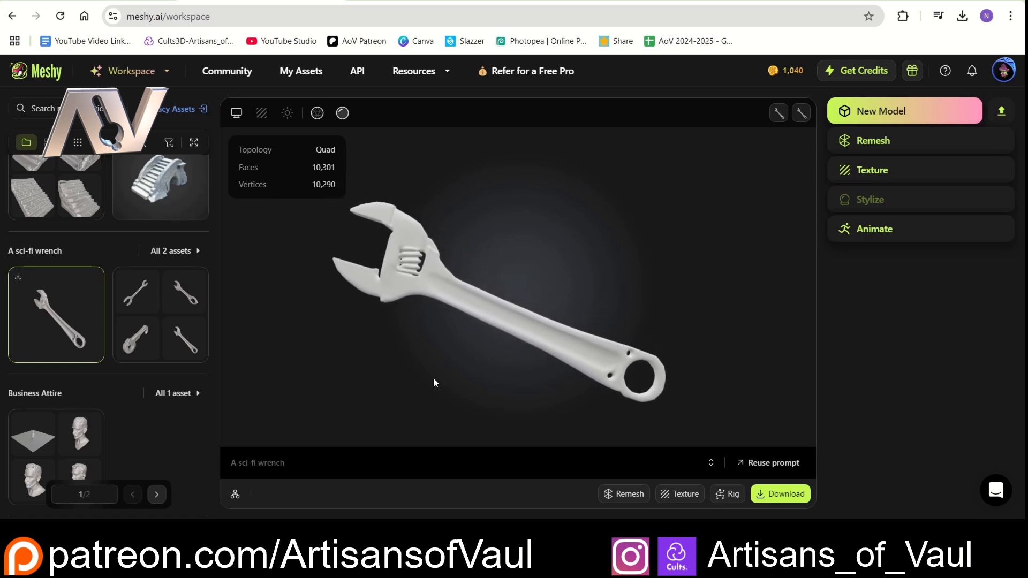
drag(515, 231, 557, 300)
- Download the sci-fi wrench in blend format without resizing
click(781, 493)
click(855, 416)
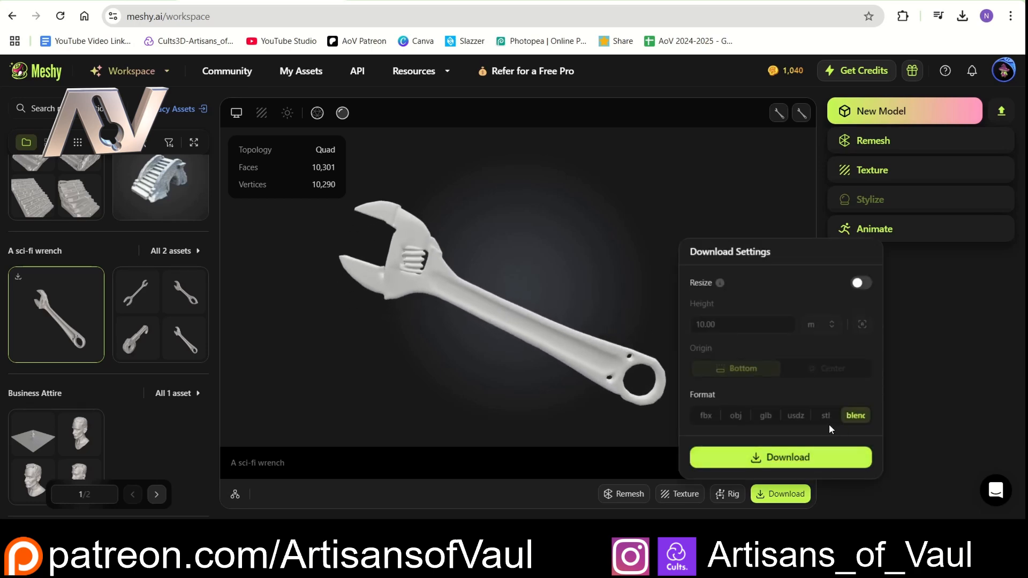
click(780, 457)
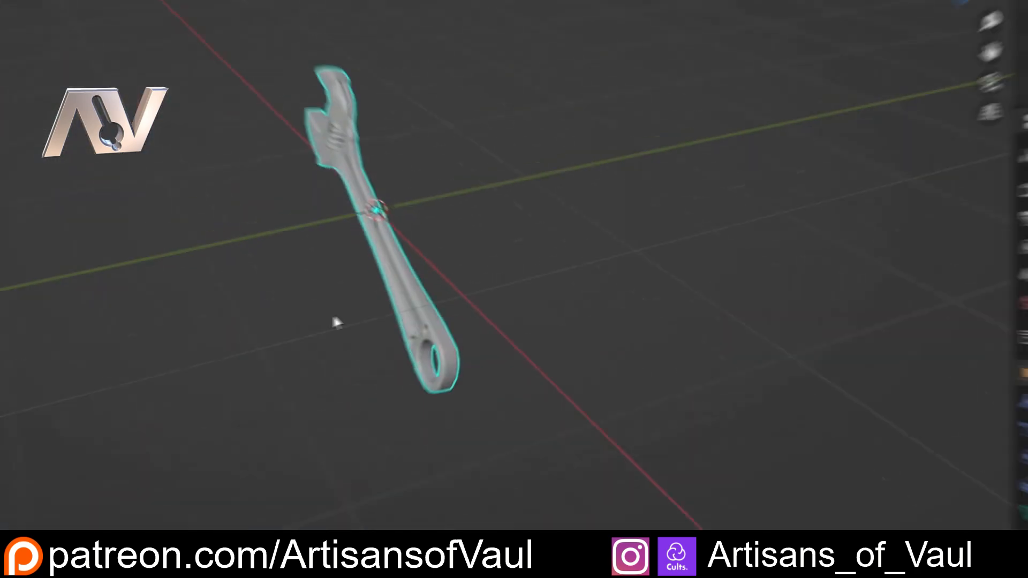
- Inspect the downloaded wrench from several angles in Blender, and check the credits offered by Meshy's subscription plans
middle_drag(371, 306, 442, 297)
scroll(459, 285, up, 4)
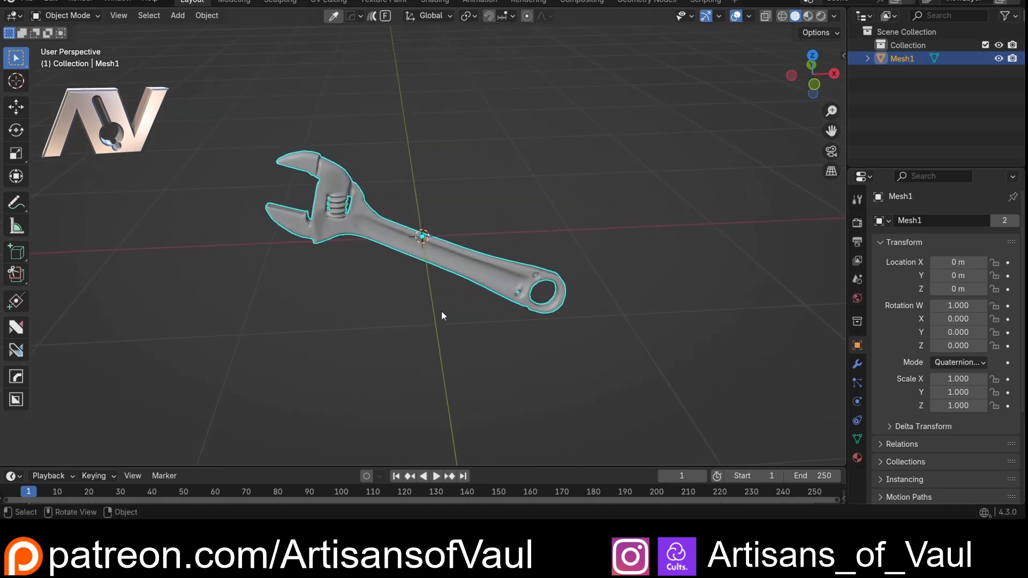
middle_drag(441, 310, 471, 288)
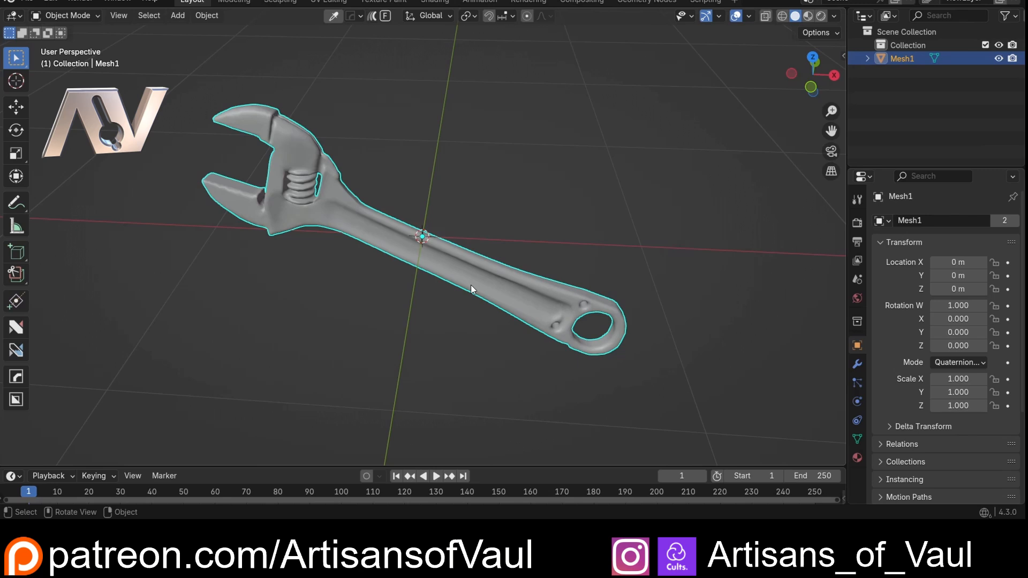
middle_drag(451, 303, 410, 313)
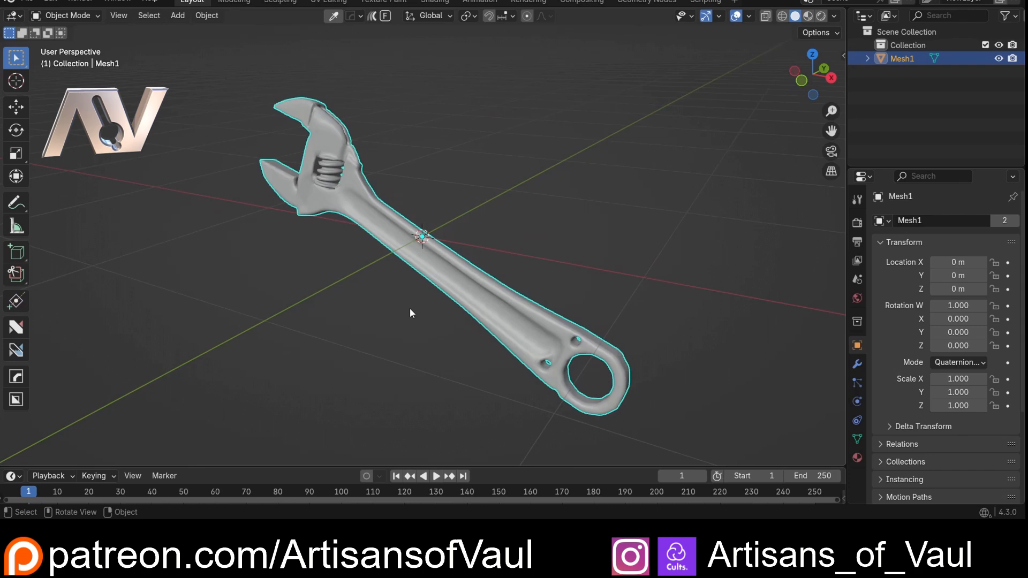
middle_drag(439, 326, 348, 284)
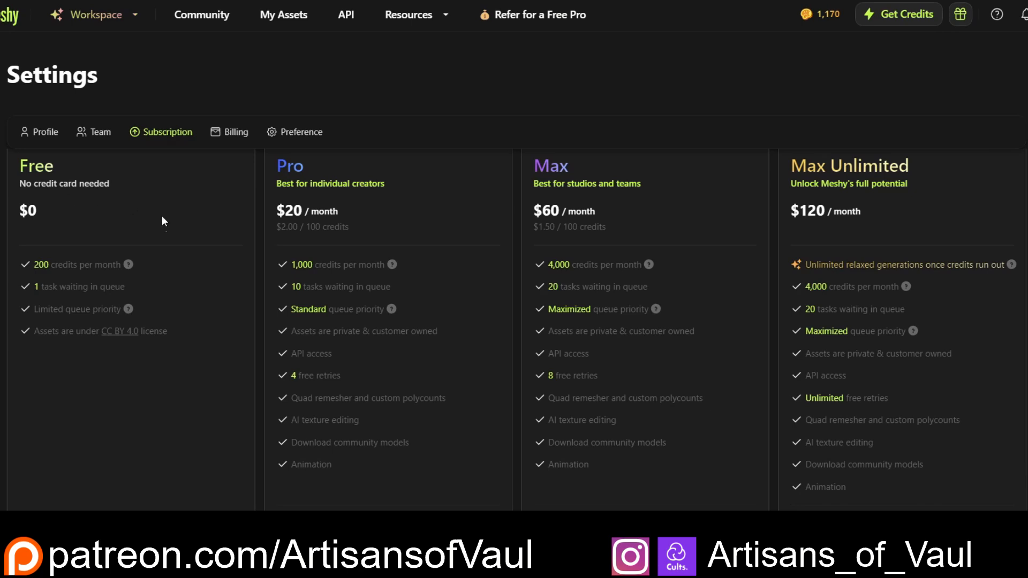
mouse_move(131, 265)
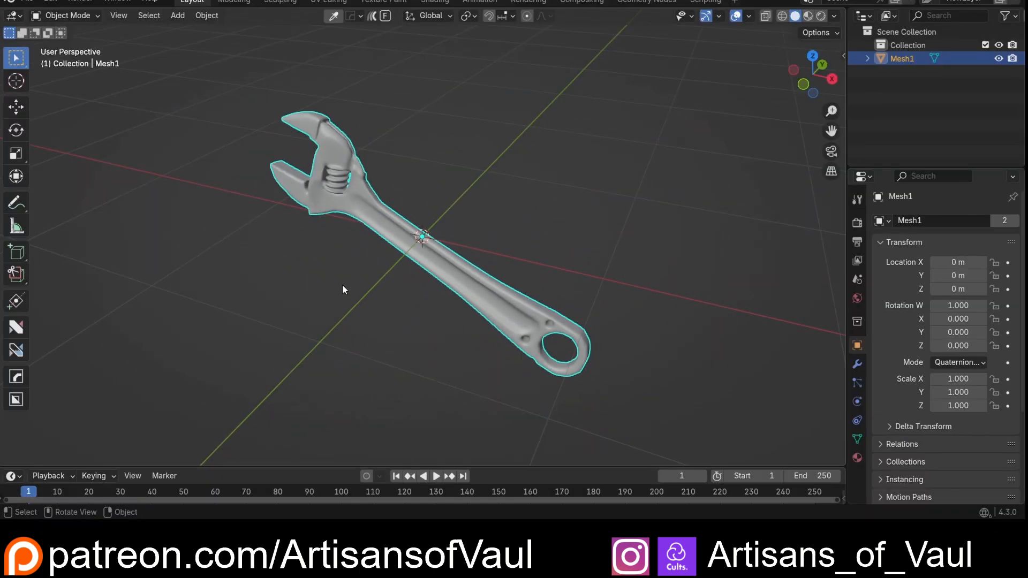
- Enter Edit Mode on the wrench in Blender and convert its whole mesh with Tris to Quads
middle_drag(342, 285, 397, 238)
scroll(374, 260, up, 3)
key(Tab)
click(404, 262)
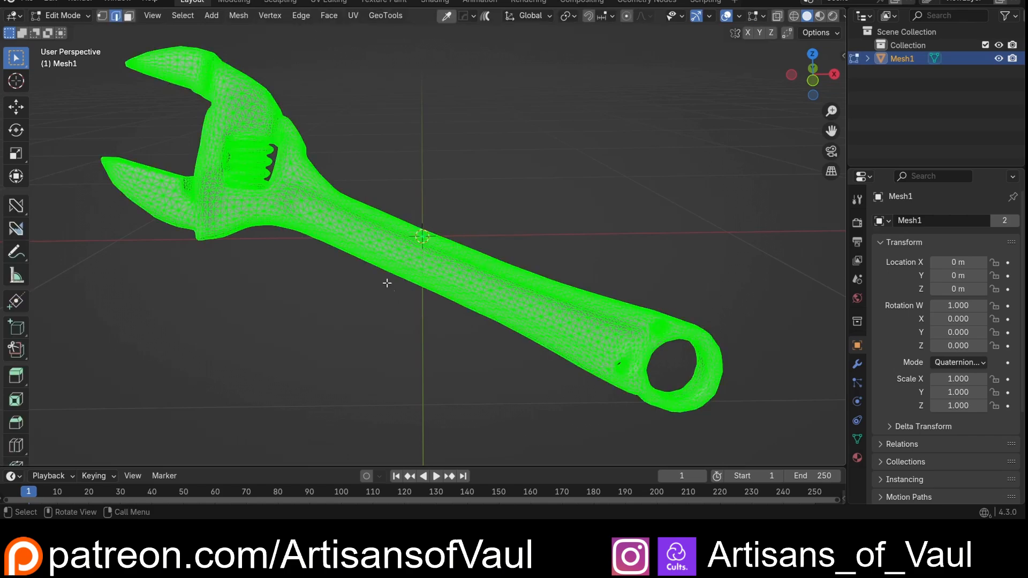
middle_drag(388, 282, 407, 264)
scroll(409, 264, up, 5)
scroll(376, 236, down, 3)
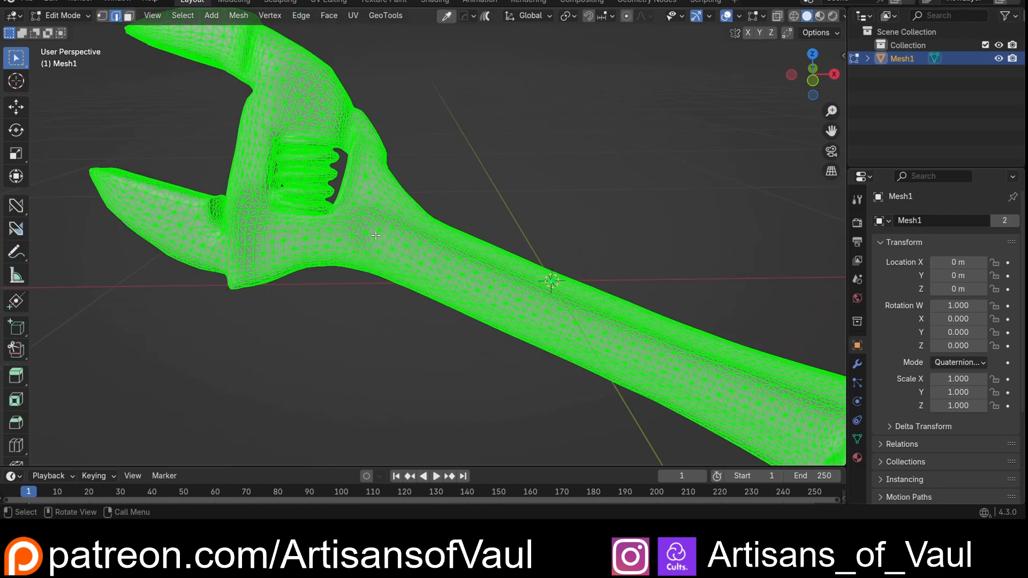
key(F3)
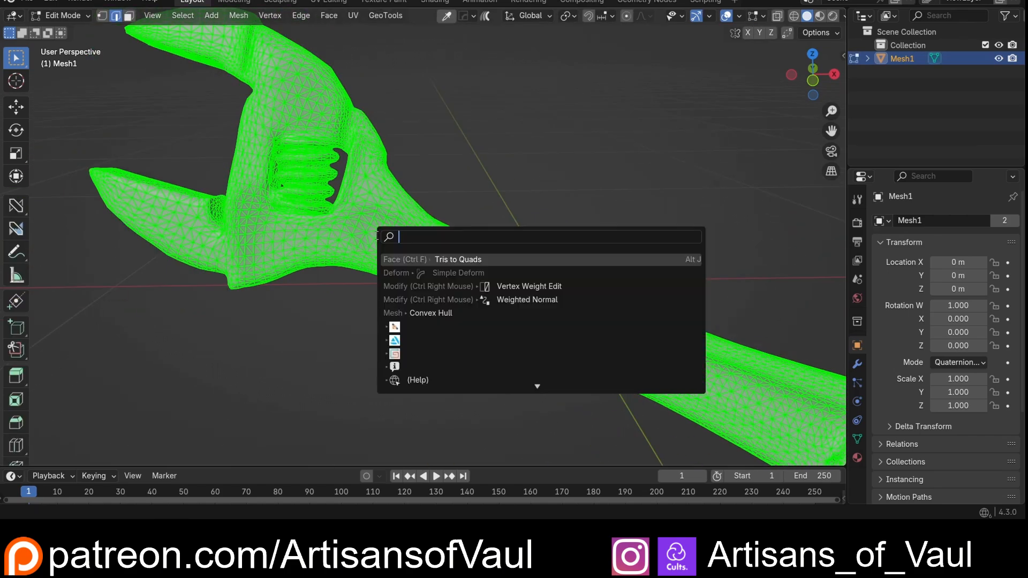
click(491, 261)
scroll(450, 187, down, 4)
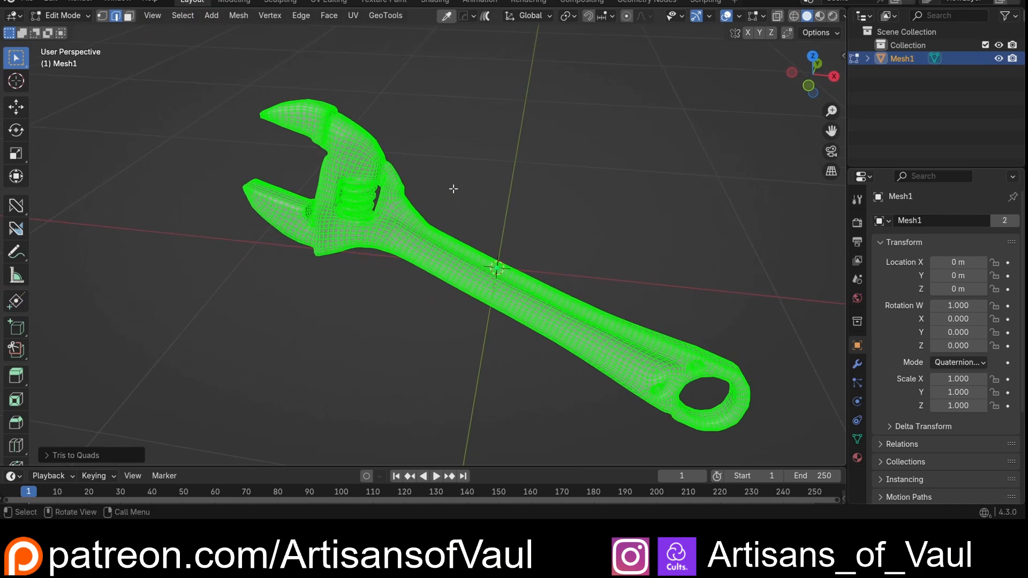
- Return the wrench to Object Mode and examine its overall shape from different angles
key(Tab)
scroll(486, 240, down, 2)
middle_drag(486, 236, 409, 240)
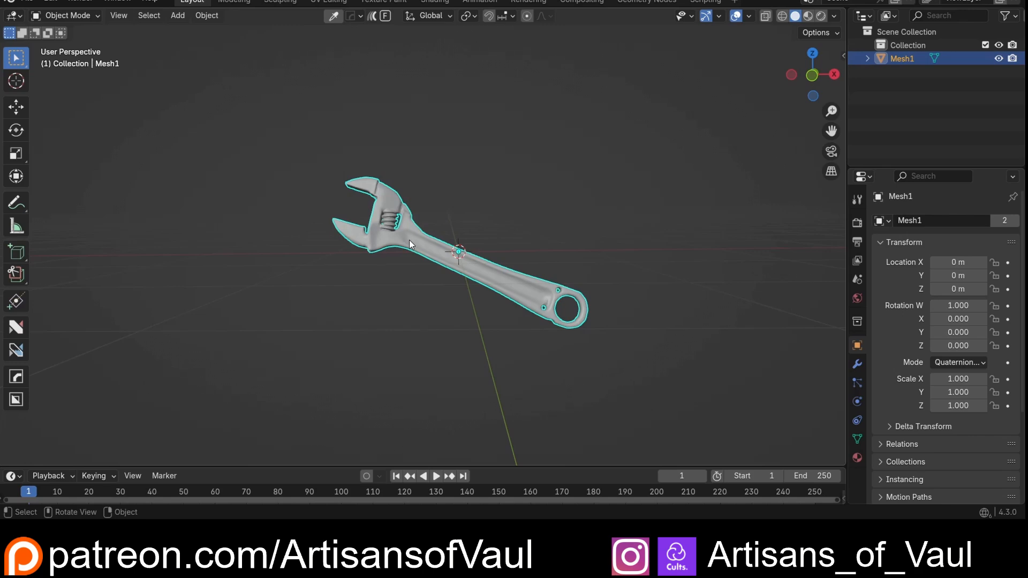
middle_drag(408, 240, 466, 231)
scroll(426, 238, up, 4)
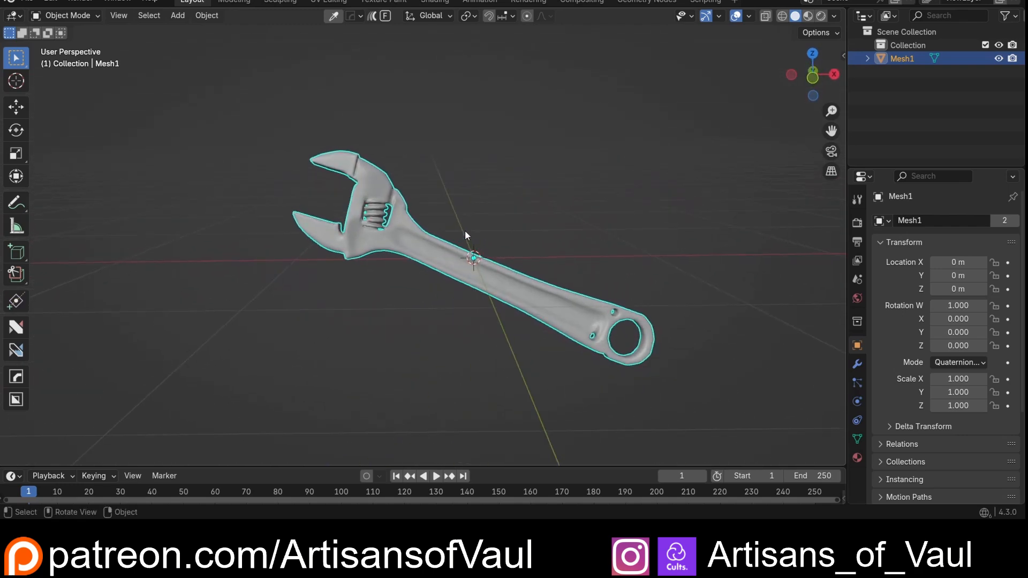